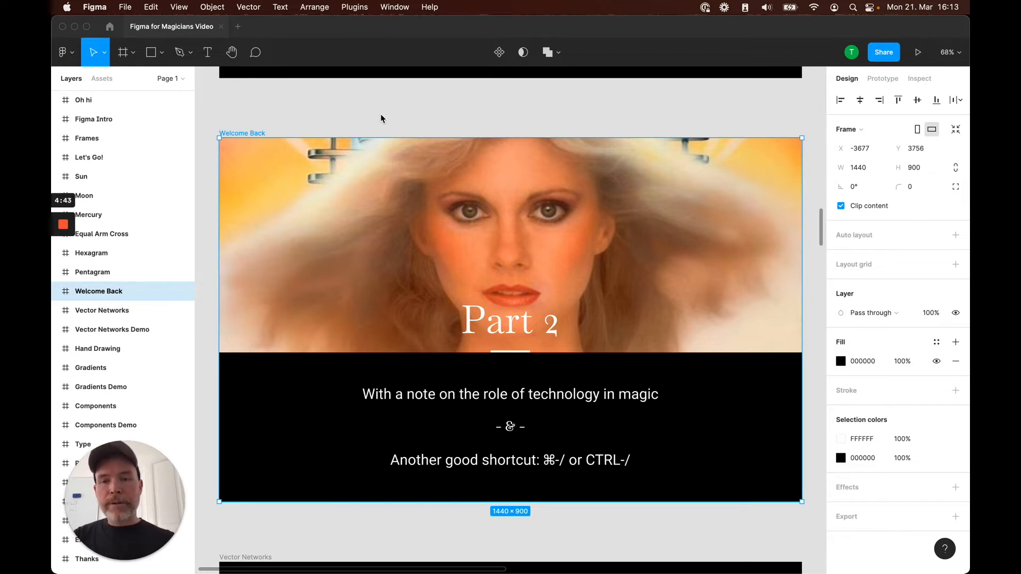
Search the quick command list for "eli", then dismiss it and clear the selection
key("super+slash")
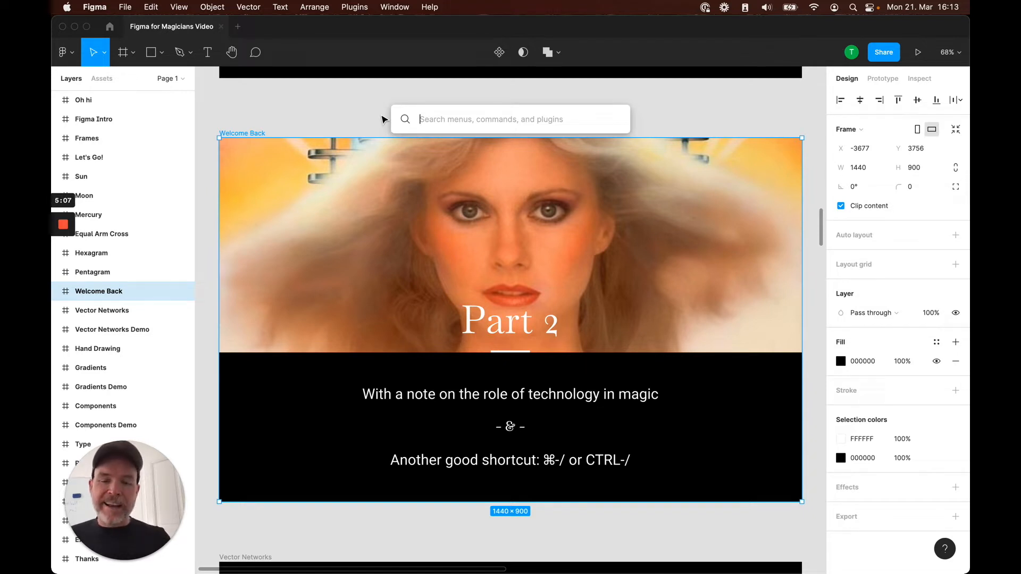
type("eli")
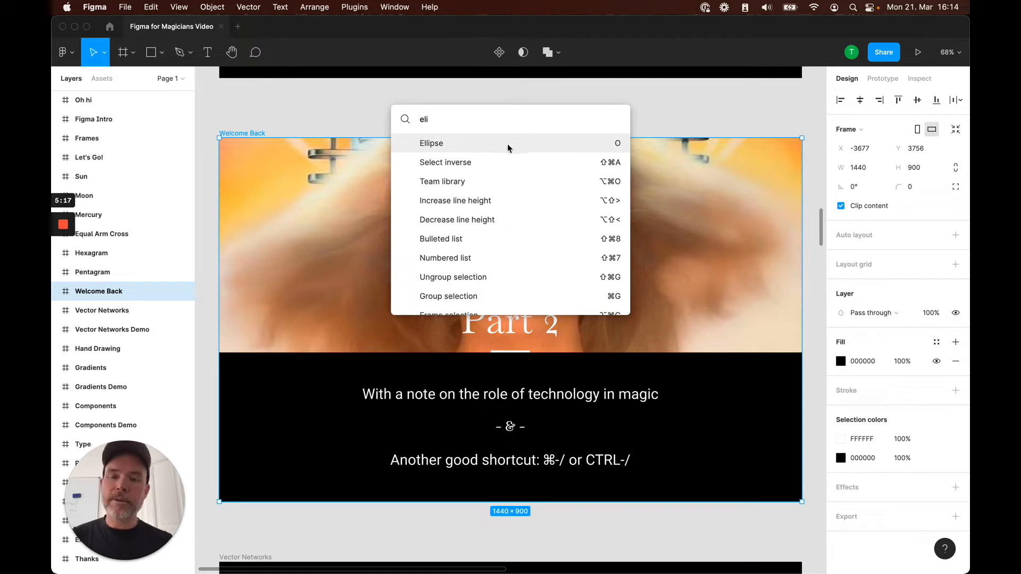
left_click(348, 115)
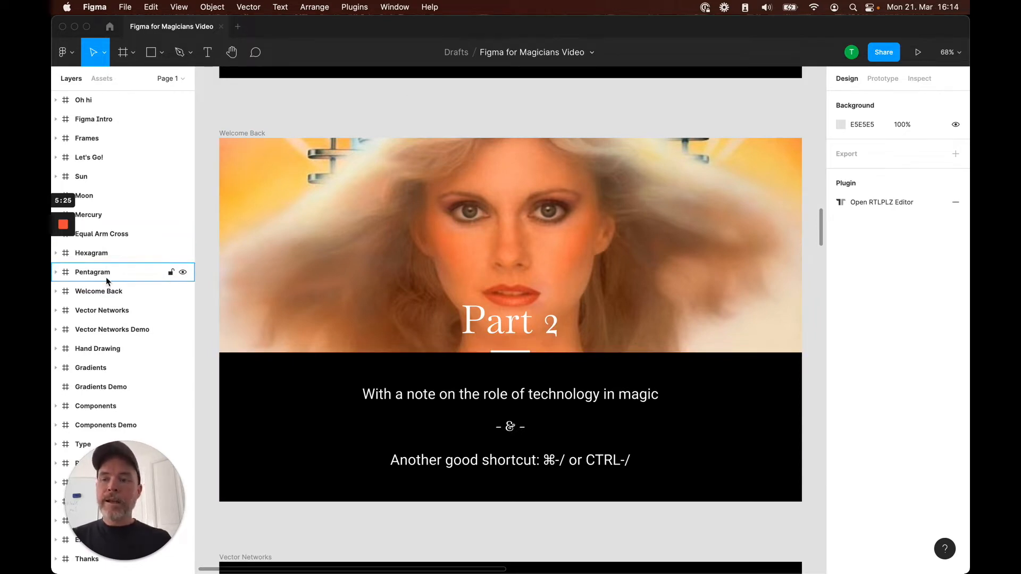
View the Vector Networks frame, go back to the Pentagram frame, and return to Vector Networks, fitting each in view
left_click(110, 313)
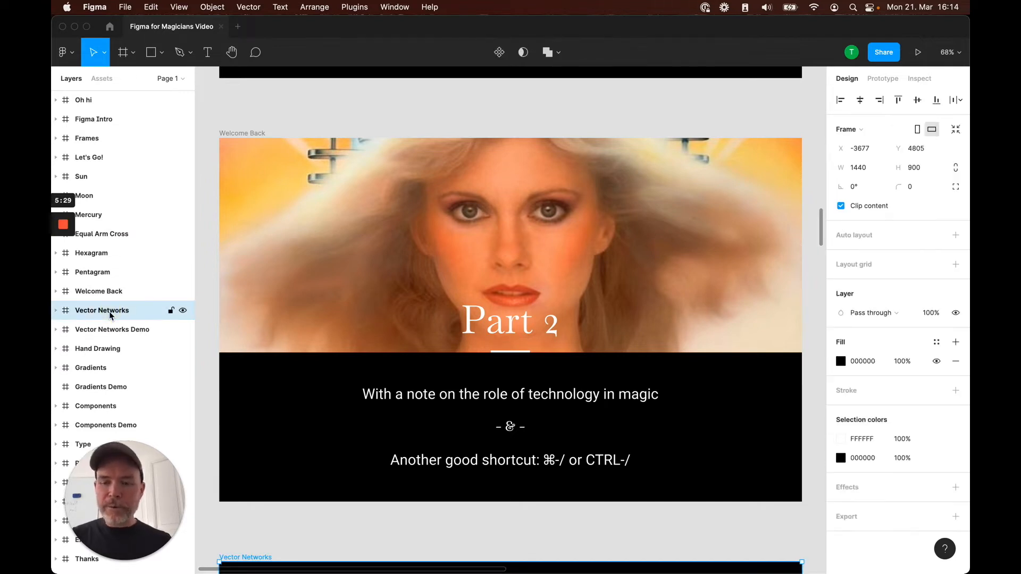
key("shift+2")
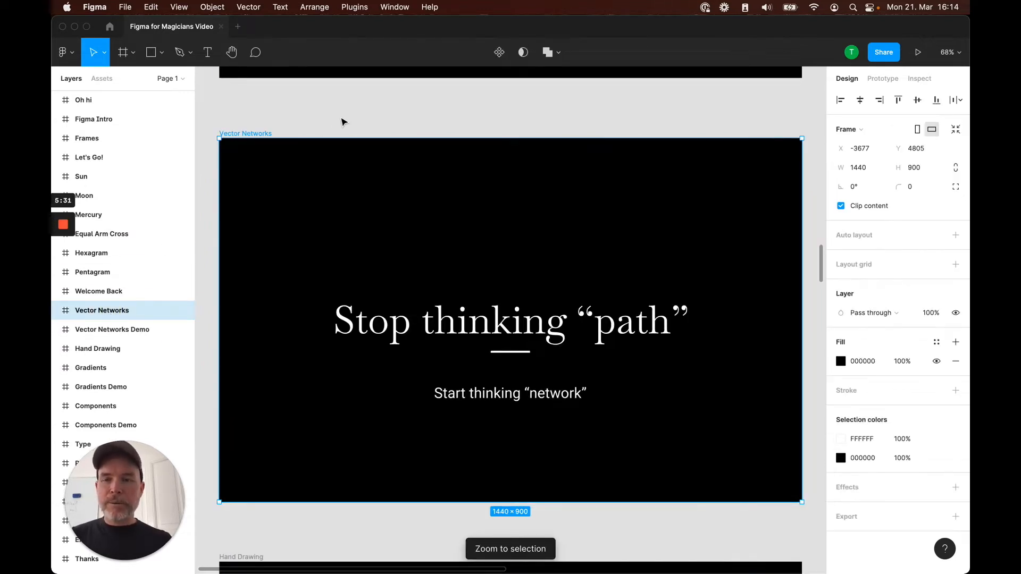
left_click(110, 274)
key("shift+2")
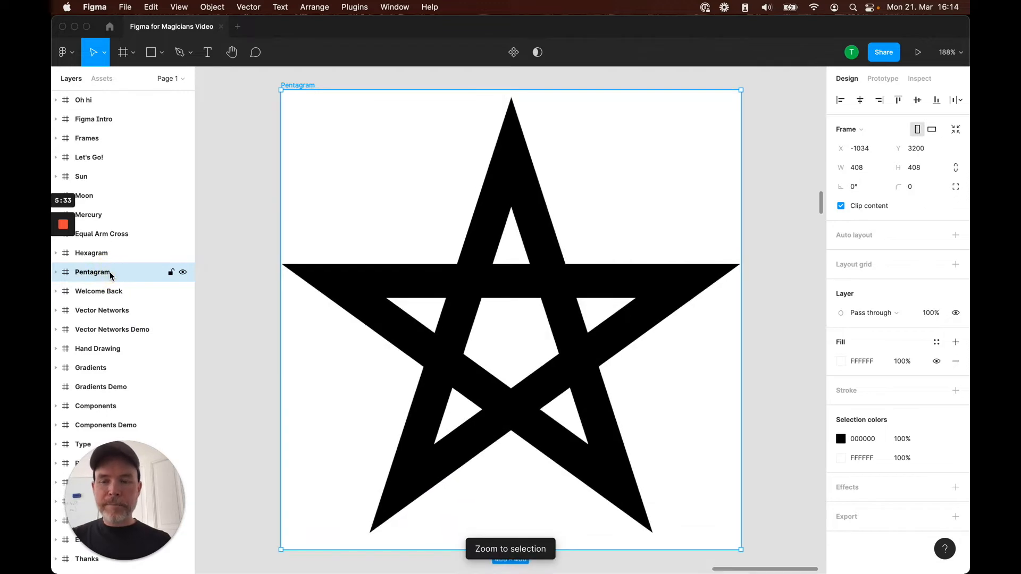
left_click(110, 311)
key("shift+2")
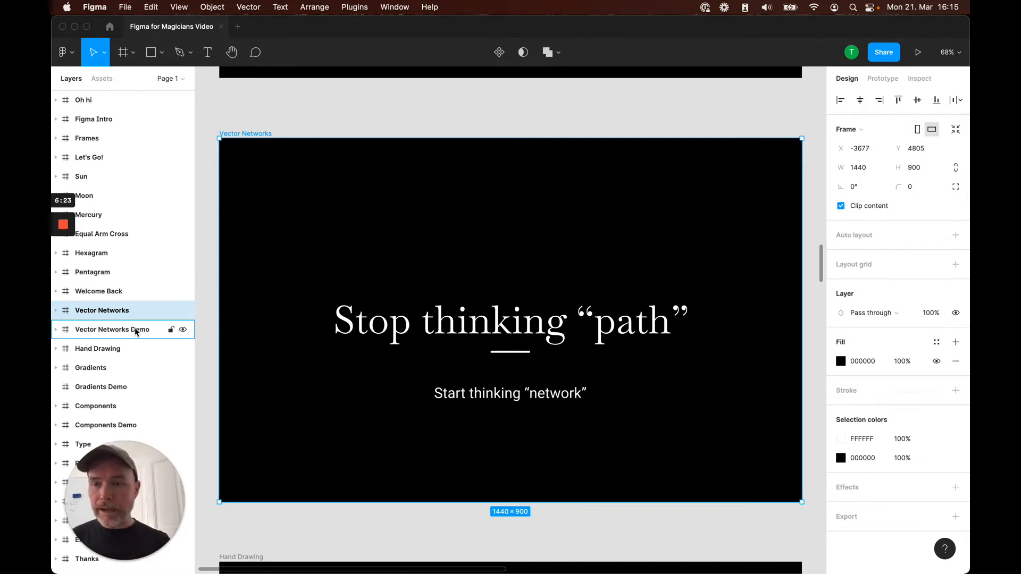
Show the Vector Networks Demo frame fitted in view and clear the selection
left_click(135, 330)
key("shift+2")
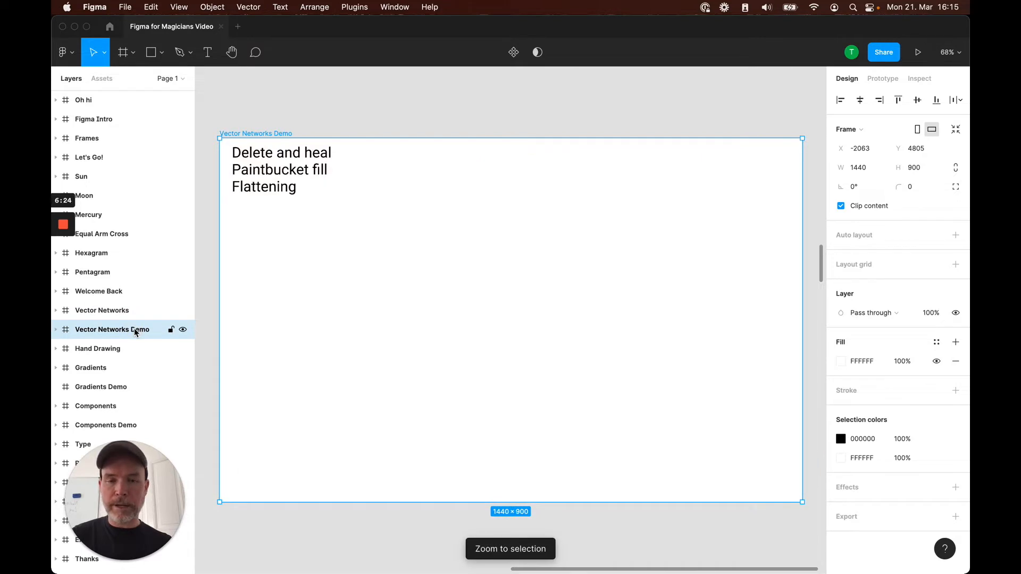
left_click(497, 286)
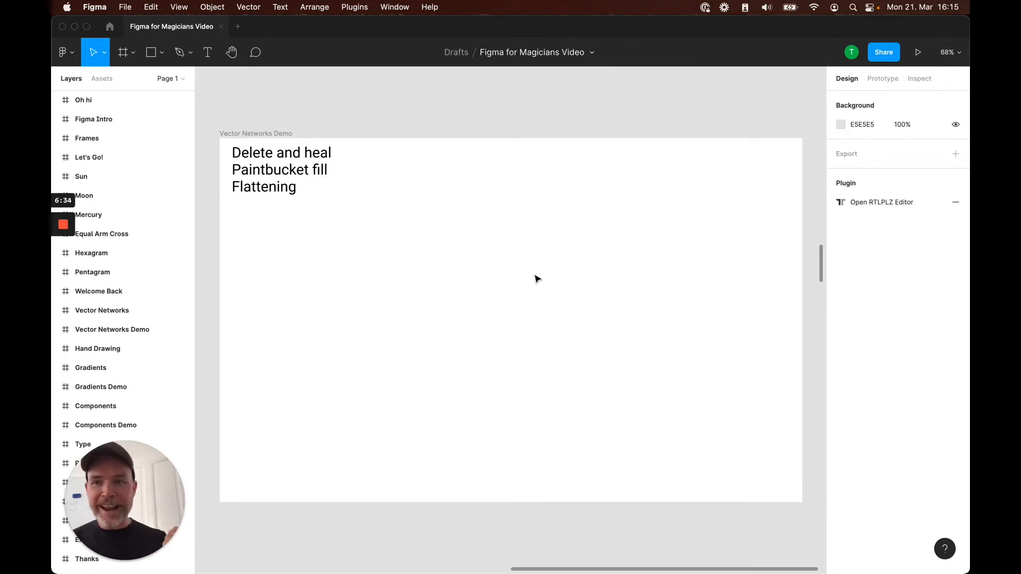
Look through the Desktop and Paper frame presets, create a Letter frame on empty canvas beside Vector Networks Demo, and reposition it
scroll(537, 278, "right", 15)
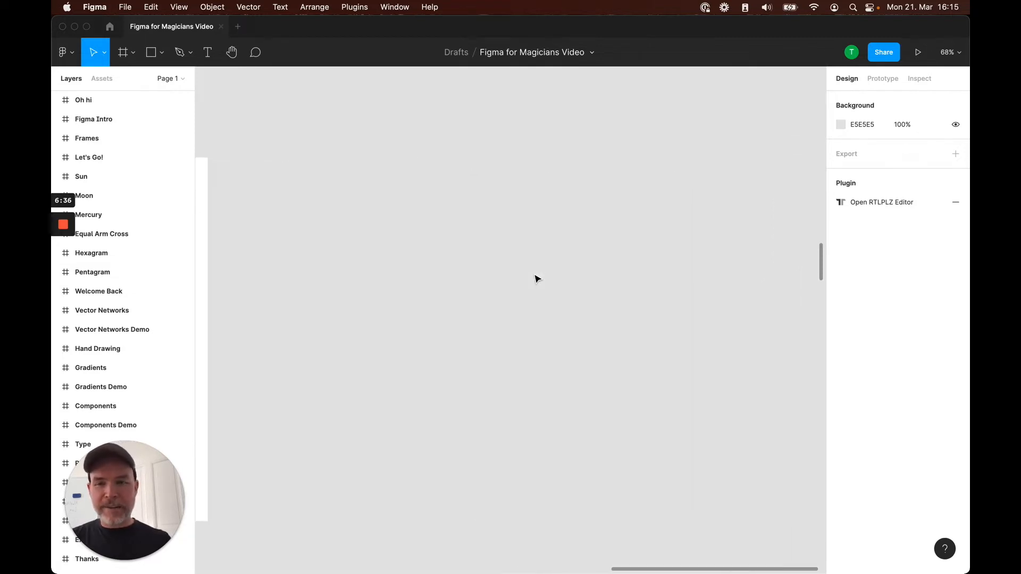
scroll(536, 278, "down", 1)
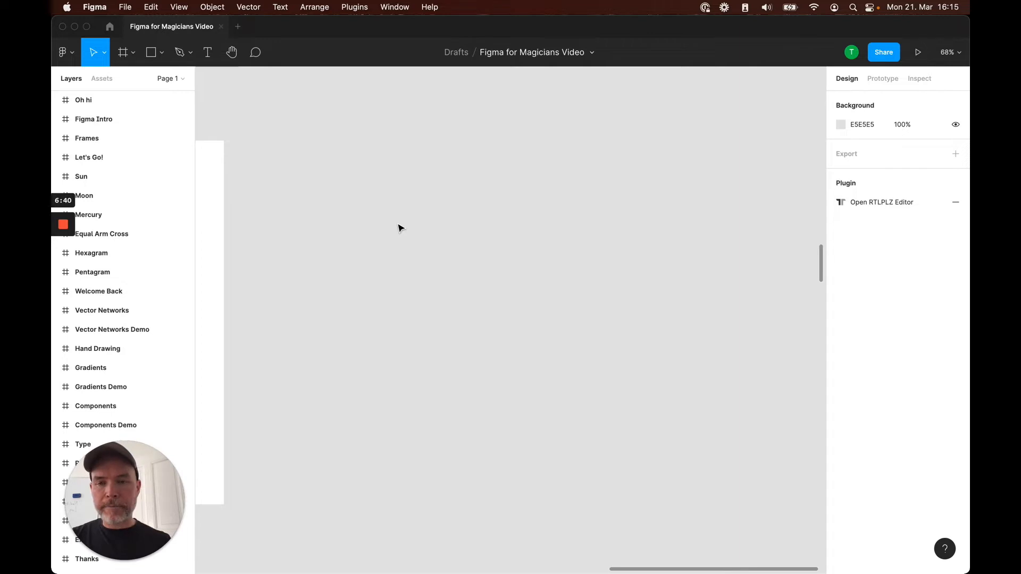
key("f")
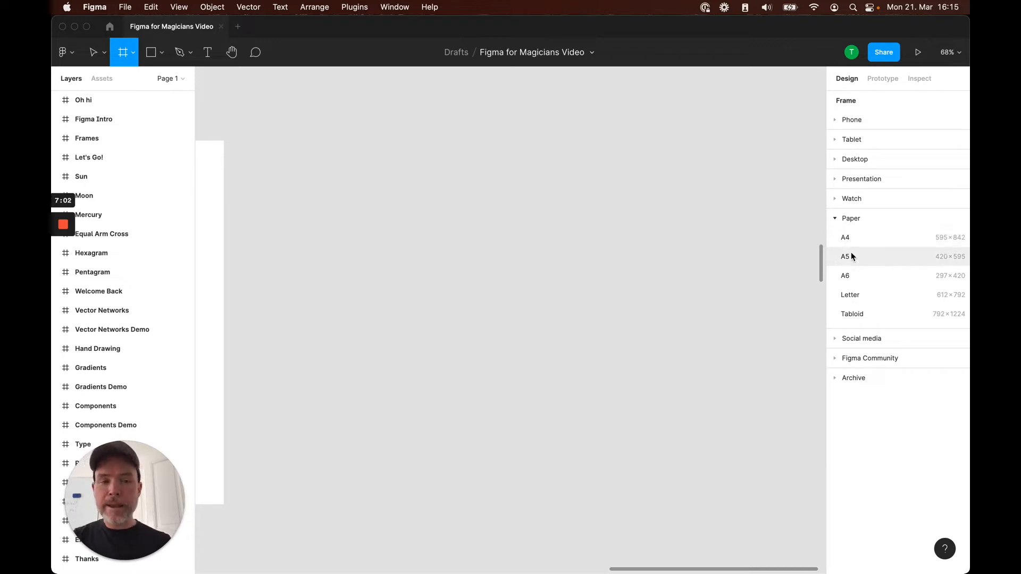
left_click(843, 159)
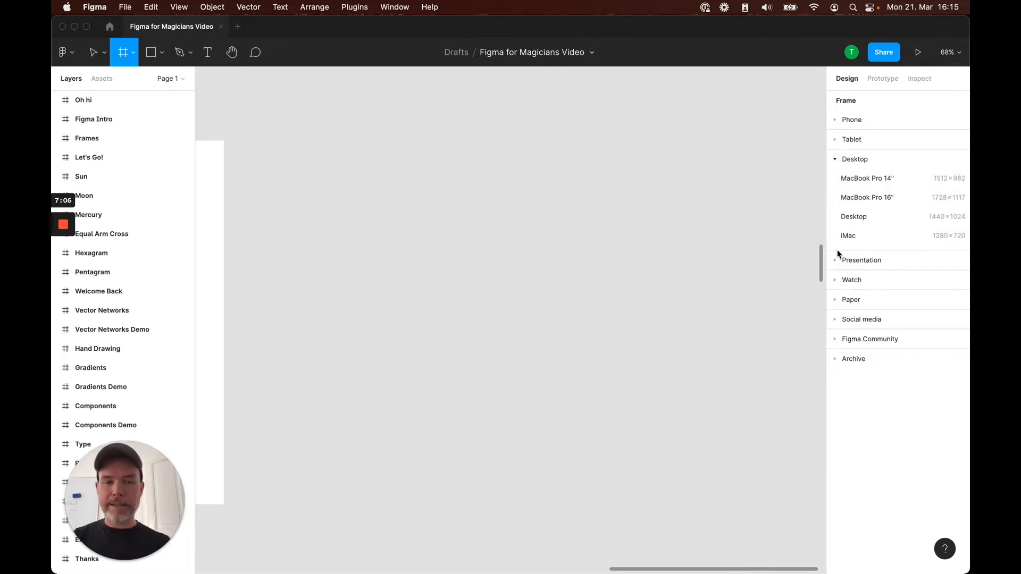
left_click(838, 299)
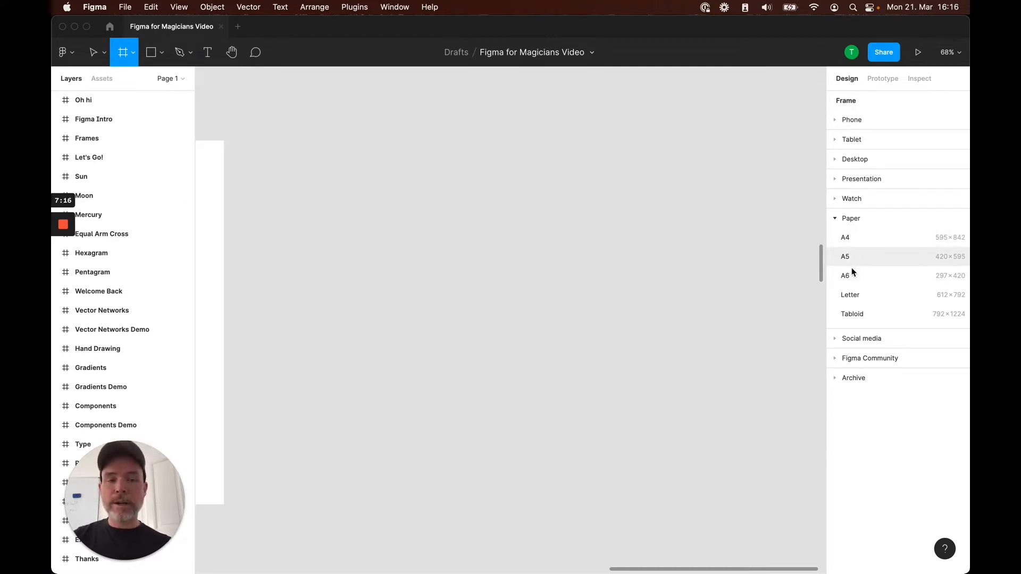
left_click(851, 295)
left_click(404, 155)
left_click(396, 155)
left_click_drag(396, 158, 360, 158)
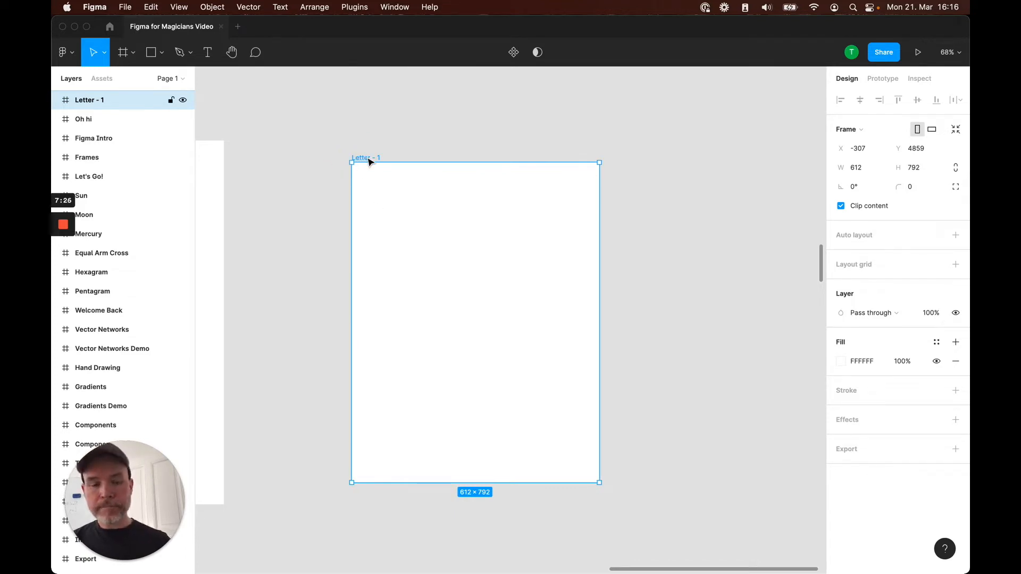
Delete the Letter frame and return to the Vector Networks Demo frame
key("Delete")
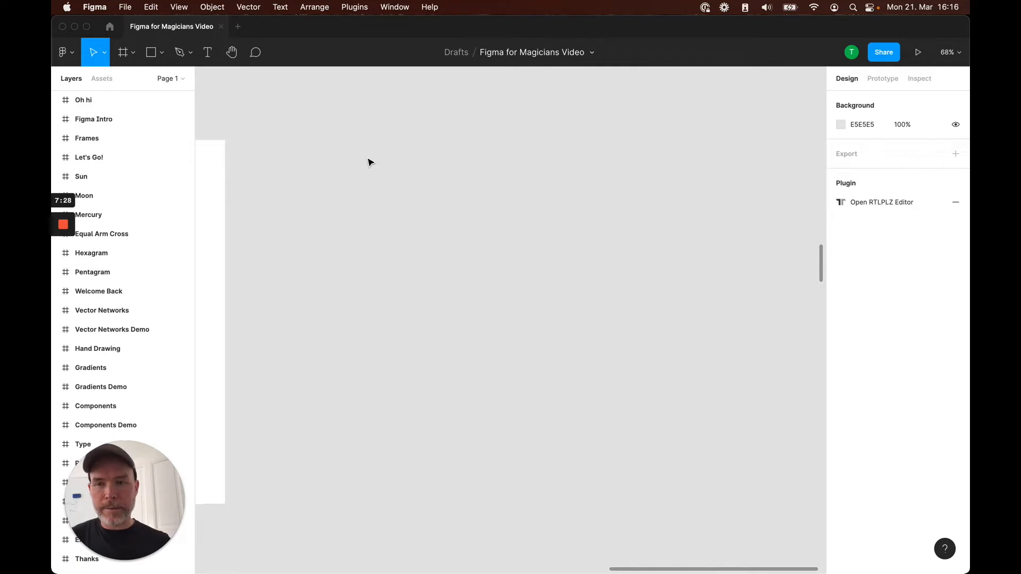
scroll(370, 162, "left", 10)
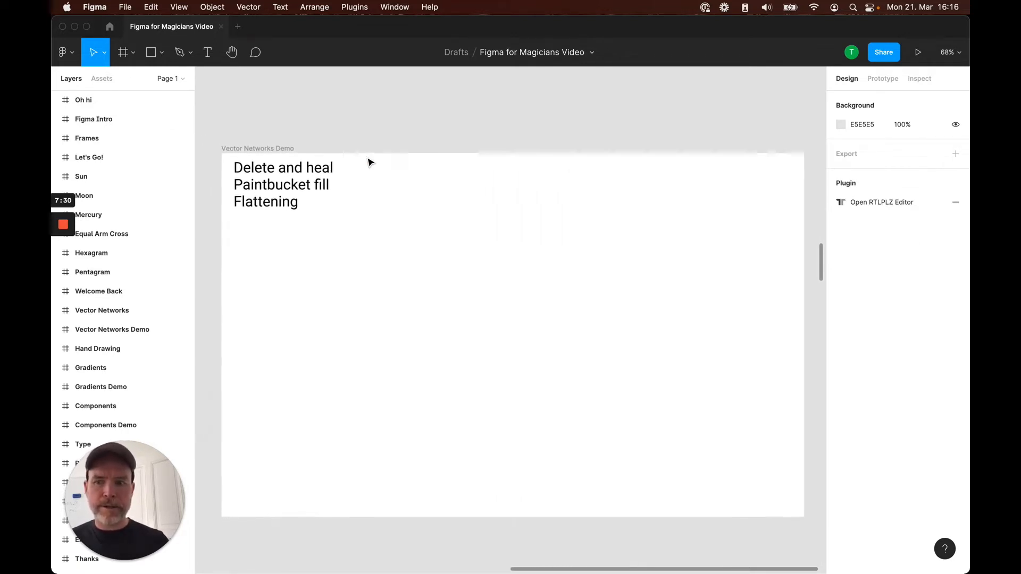
scroll(371, 162, "down", 1)
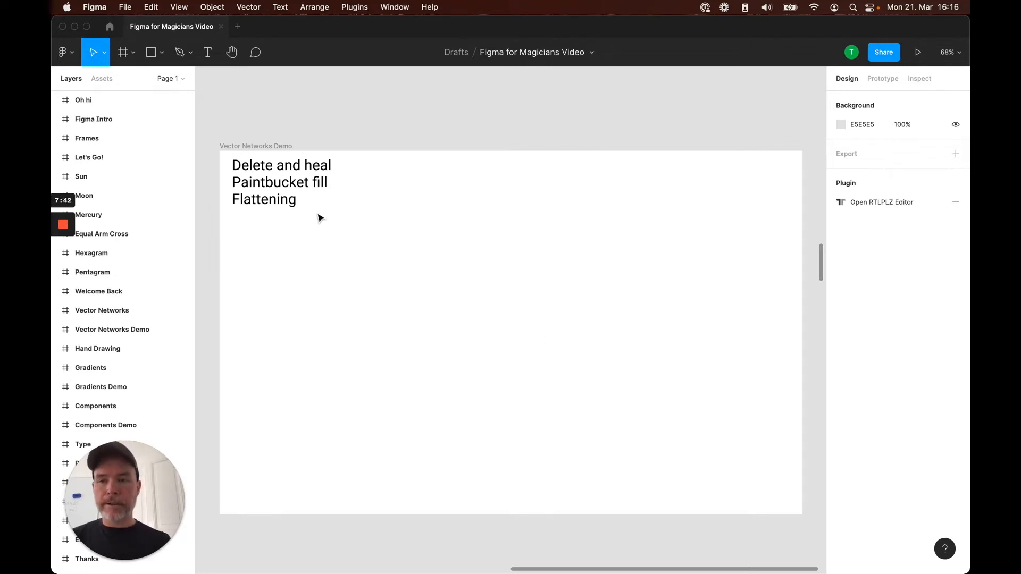
Draw a closed, straight-sided seven-point shape about 730 by 530 px with the Pen tool in the Vector Networks Demo frame
left_click(279, 144)
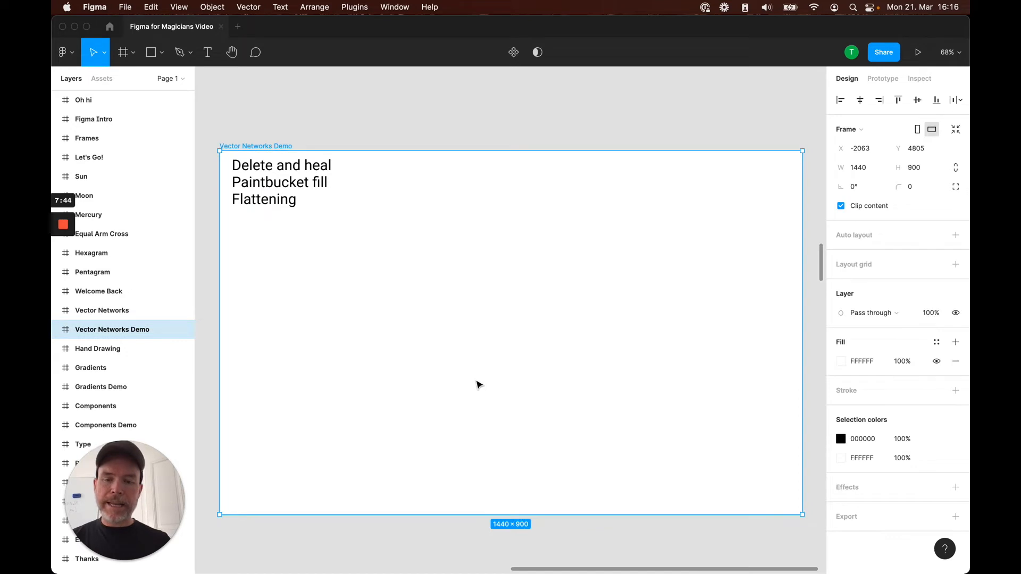
key("p")
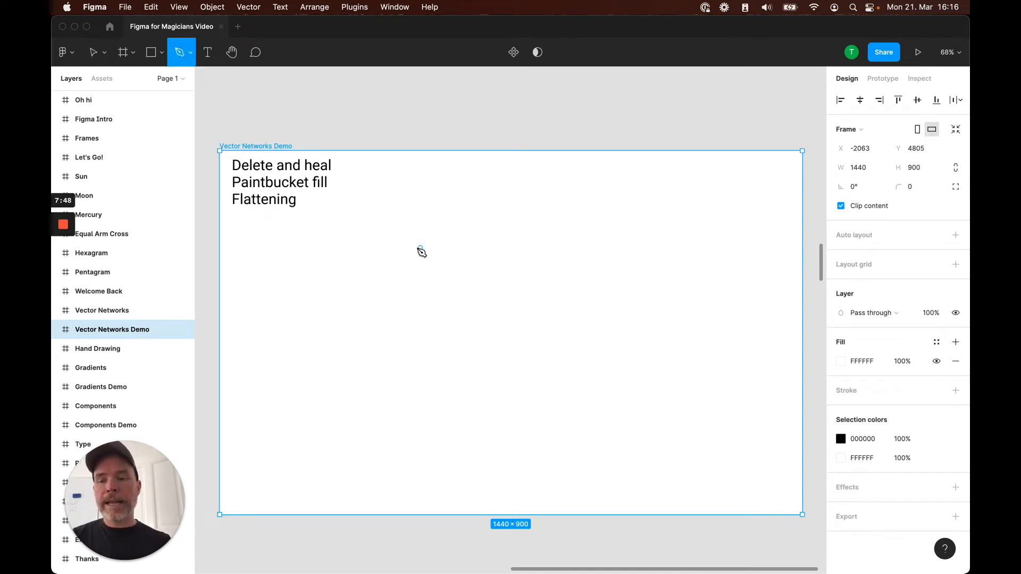
left_click(394, 256)
left_click(545, 227)
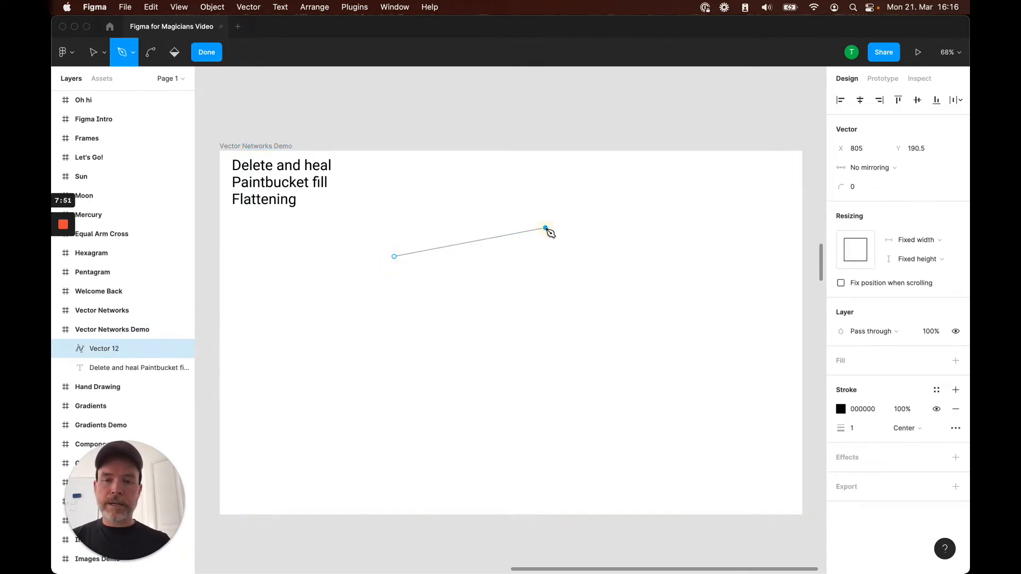
left_click(625, 359)
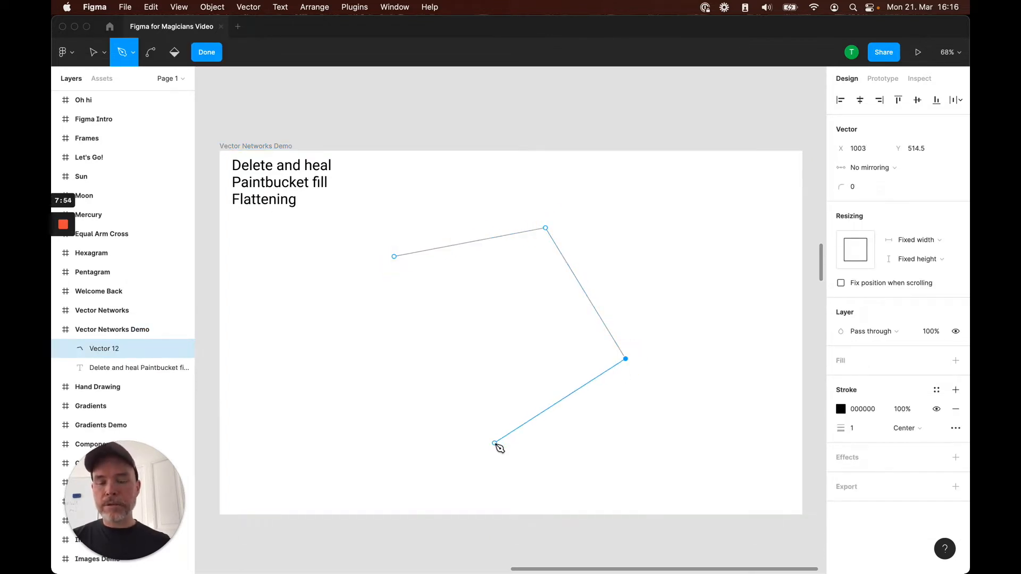
left_click(494, 443)
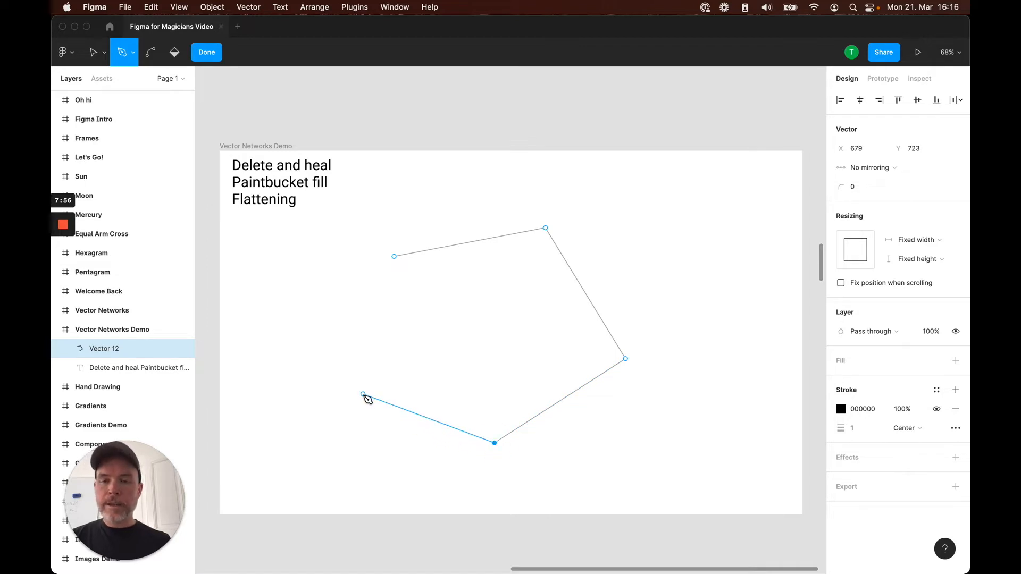
left_click(330, 381)
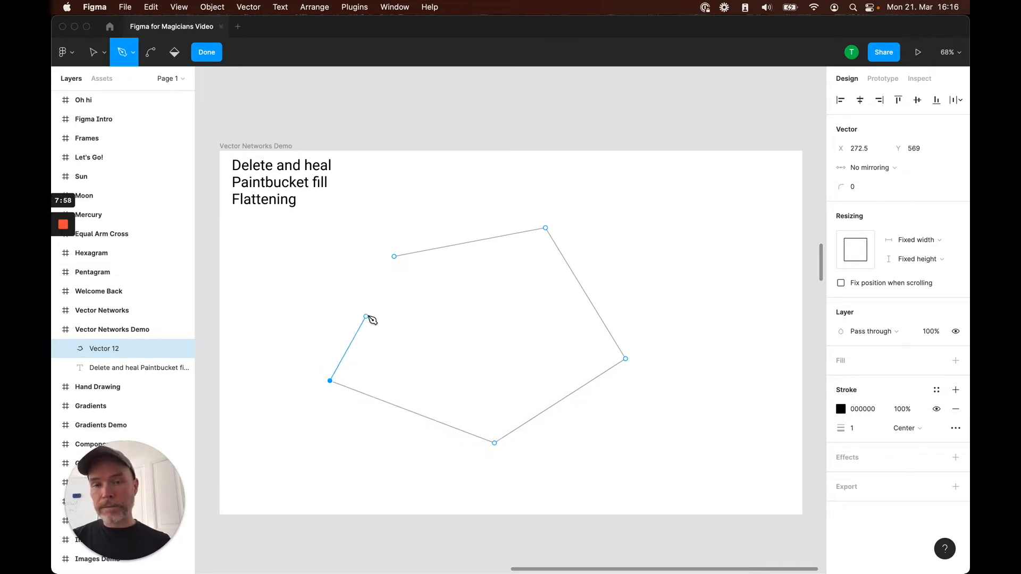
left_click(490, 359)
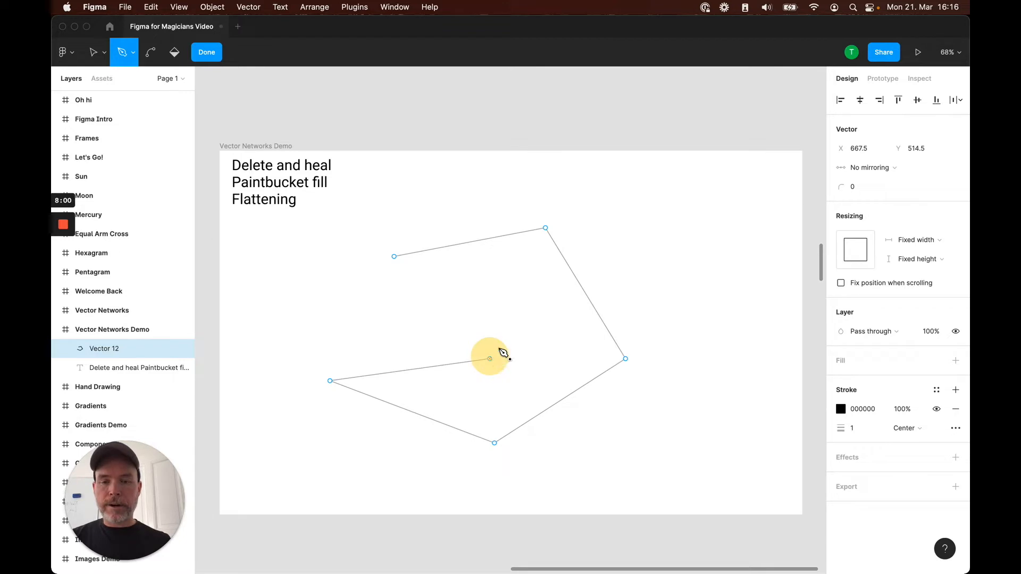
left_click(534, 306)
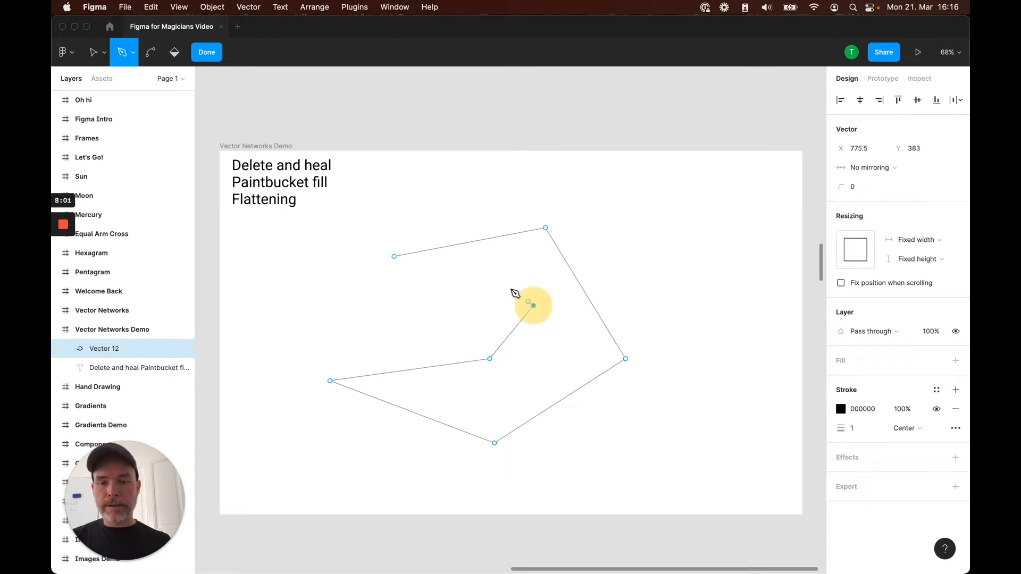
left_click(395, 258)
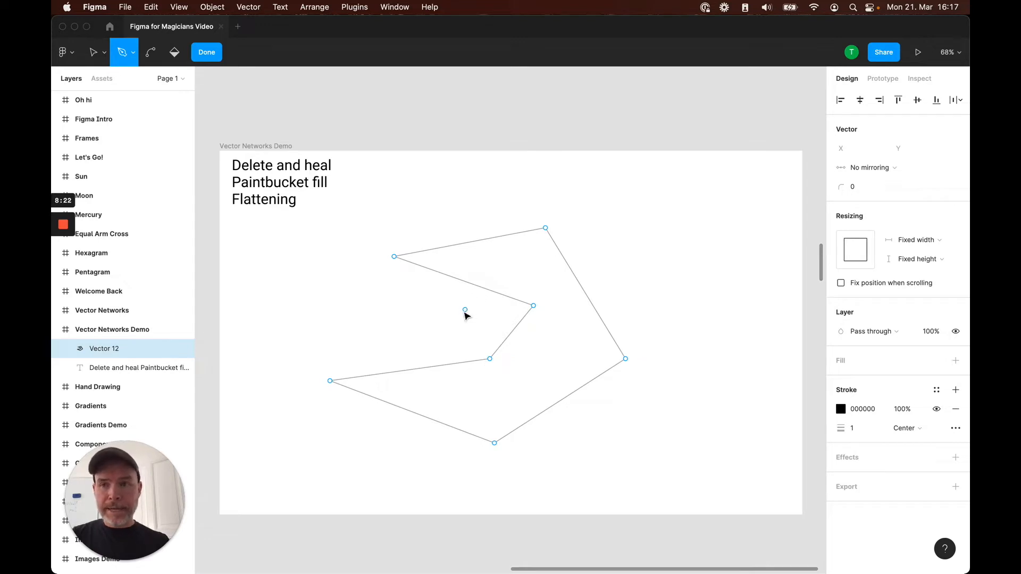
Finish the straight-sided shape, move it into the left part of the frame, and deselect it
key("Escape")
left_click_drag(498, 292, 392, 297)
left_click(664, 321)
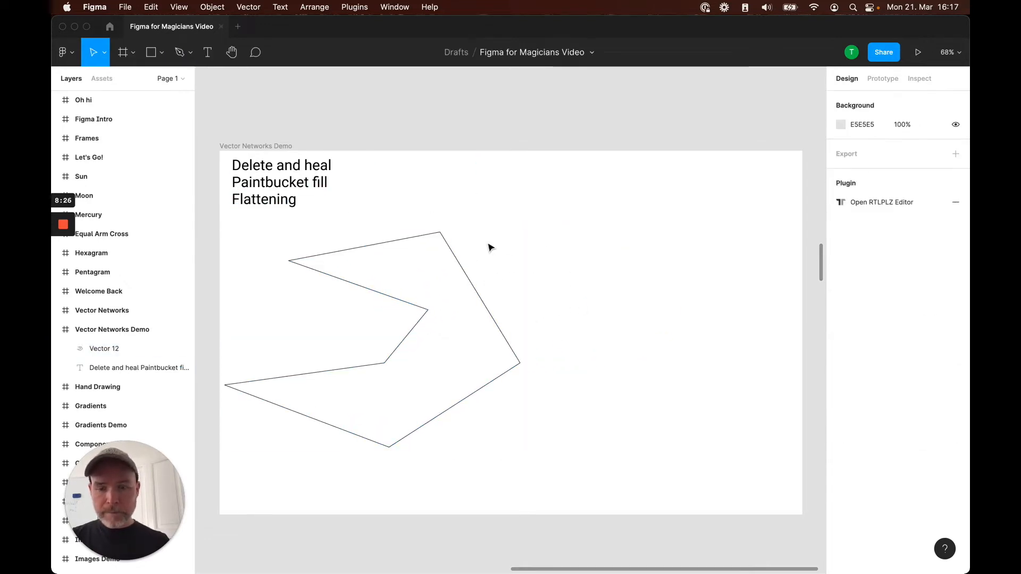
Draw a closed four-point shape with curved sides in the frame's right half using the Pen tool, then switch to the Move tool
key("p")
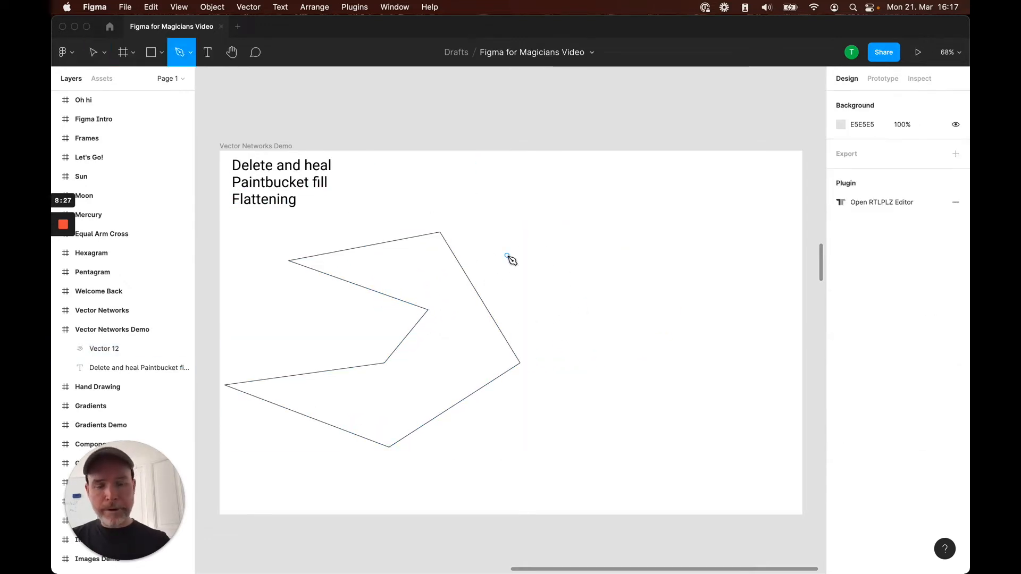
left_click(603, 218)
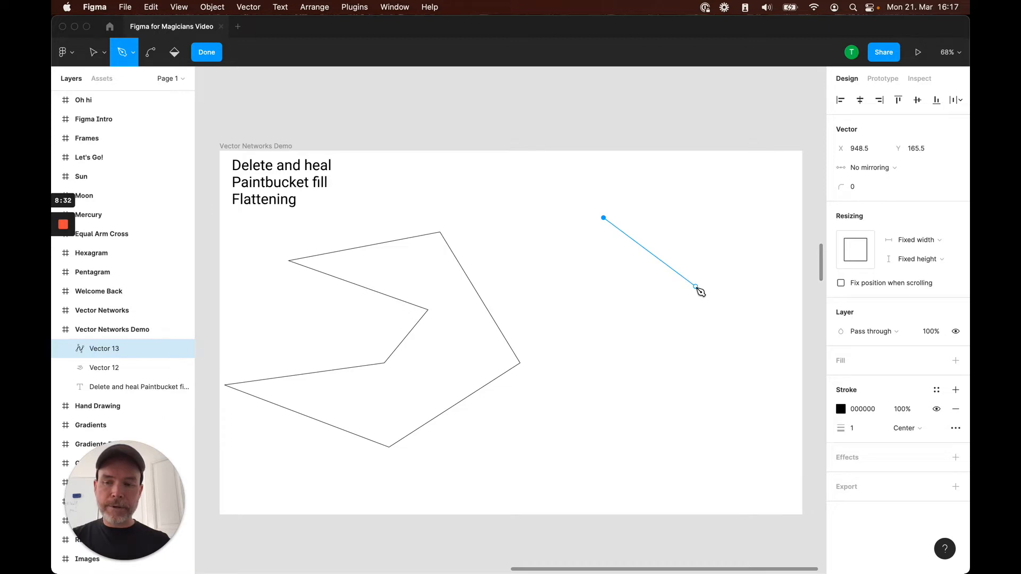
left_click(694, 284)
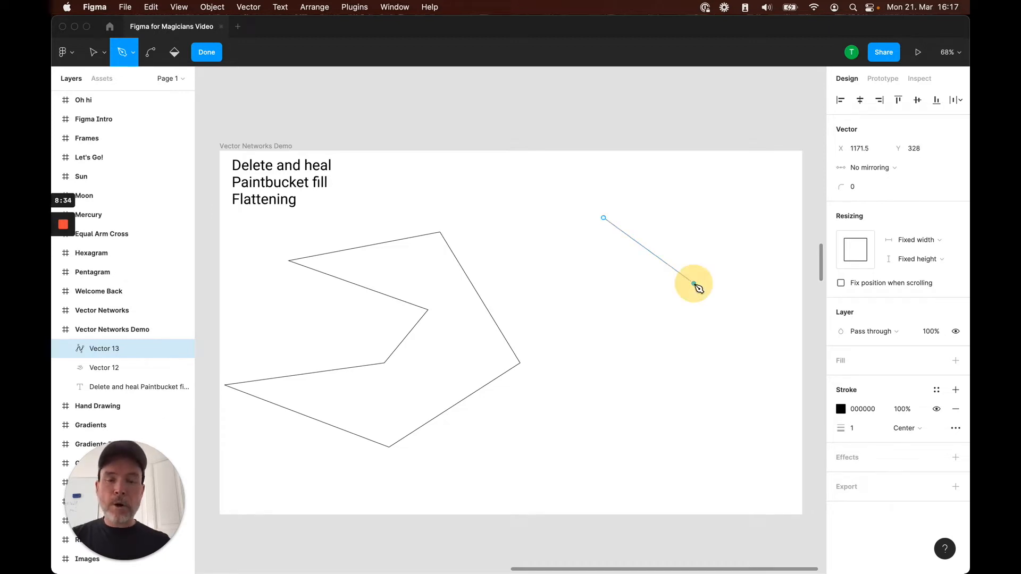
left_click_drag(694, 284, 682, 372)
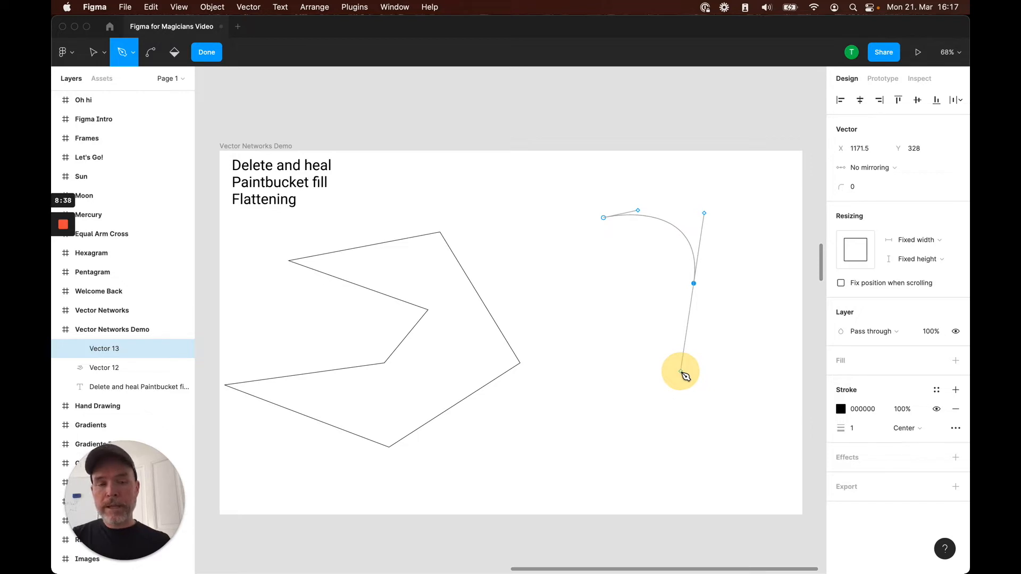
left_click_drag(576, 351, 532, 315)
left_click_drag(548, 221, 570, 204)
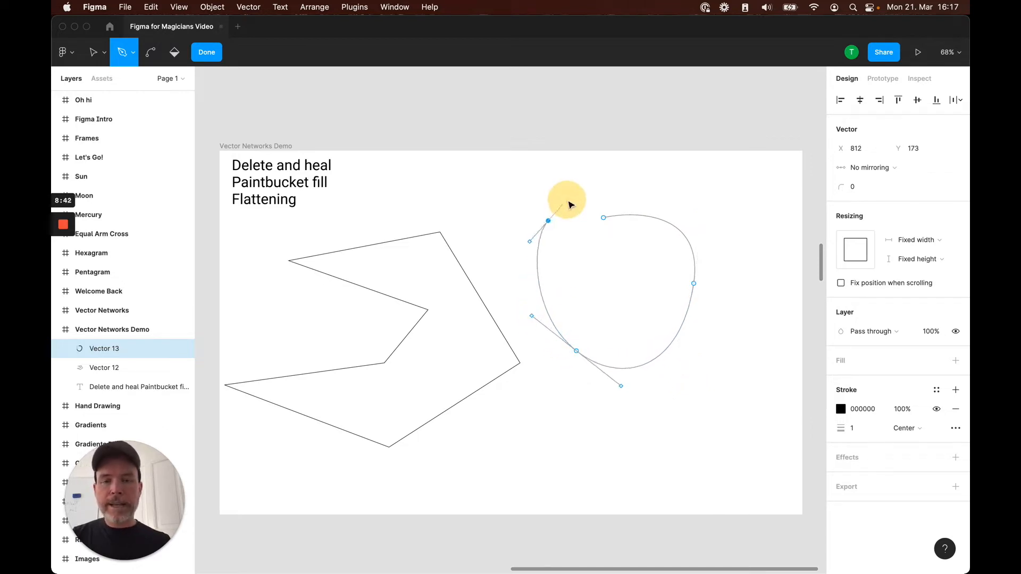
left_click(603, 217)
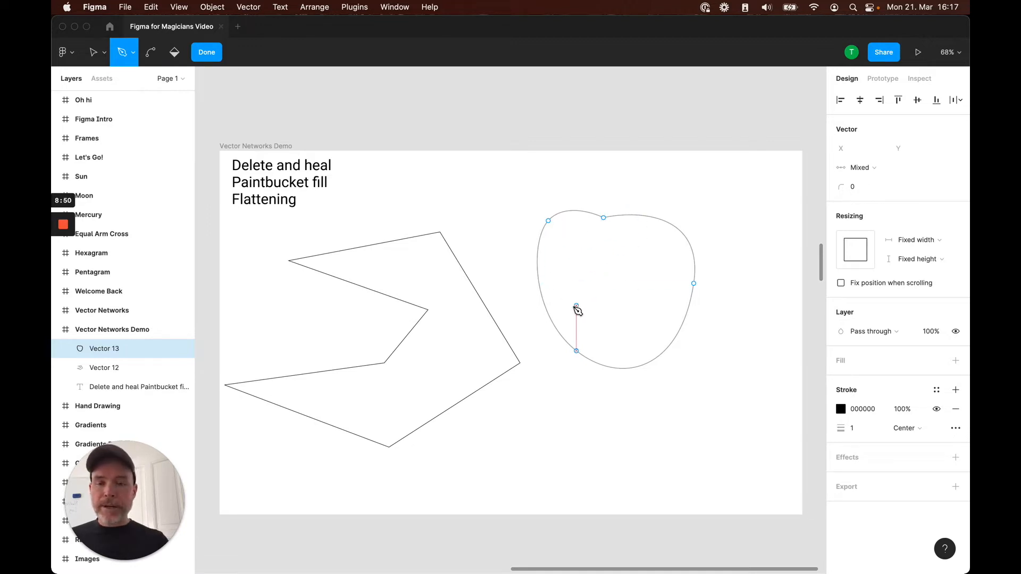
key("v")
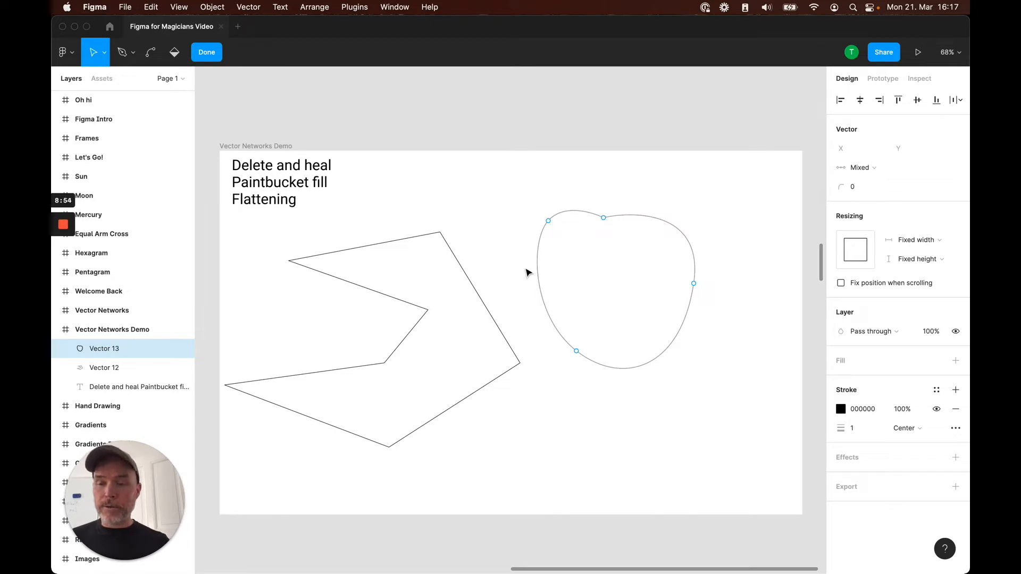
Reshape the upper edge of the curved shape by moving its top anchor point, and deselect the point
left_click(605, 218)
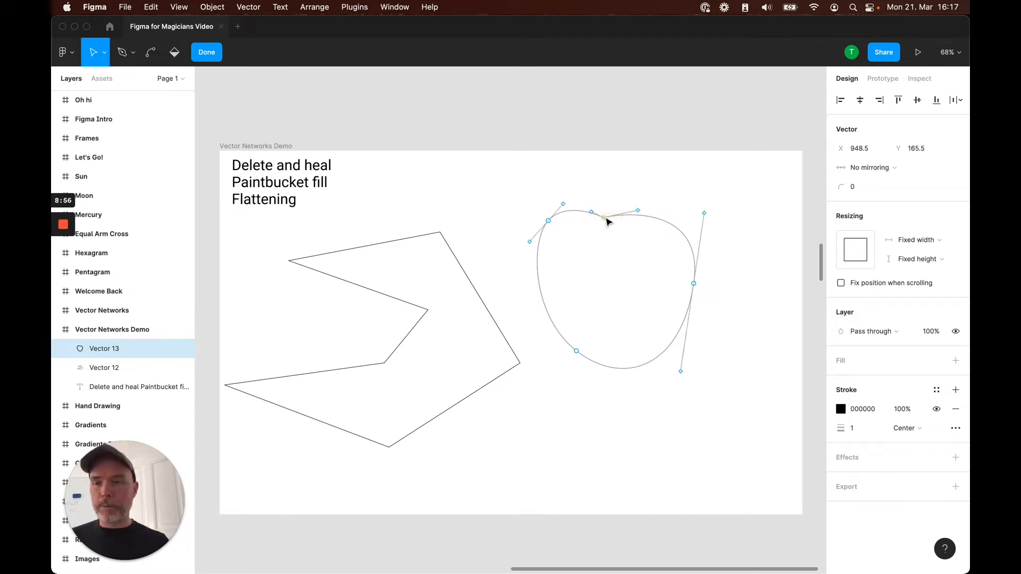
left_click_drag(606, 221, 660, 263)
left_click(610, 317)
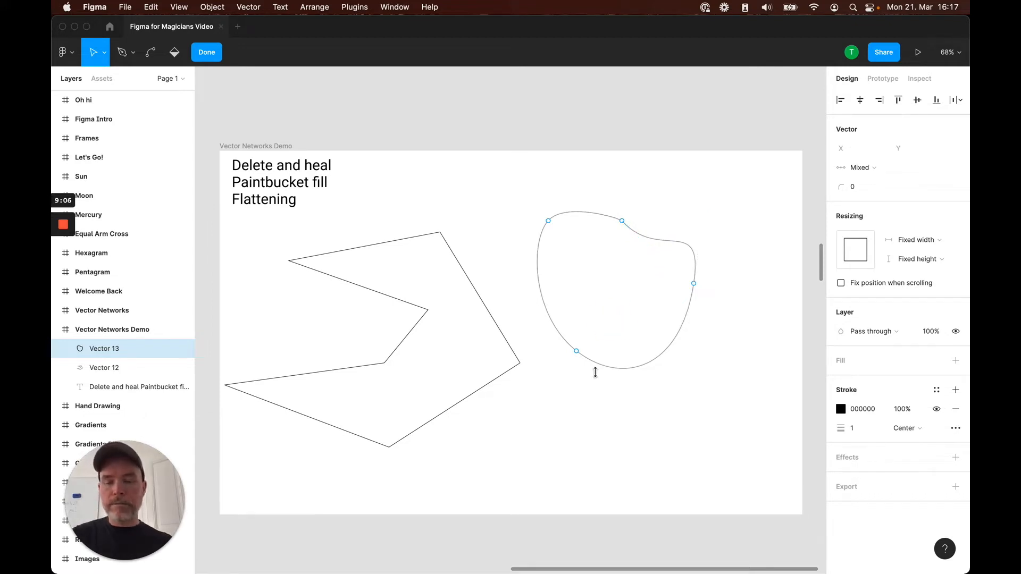
Delete the curved shape and move the straight-sided shape to the middle of the frame, at about X 355, Y 184
key("Escape")
key("Delete")
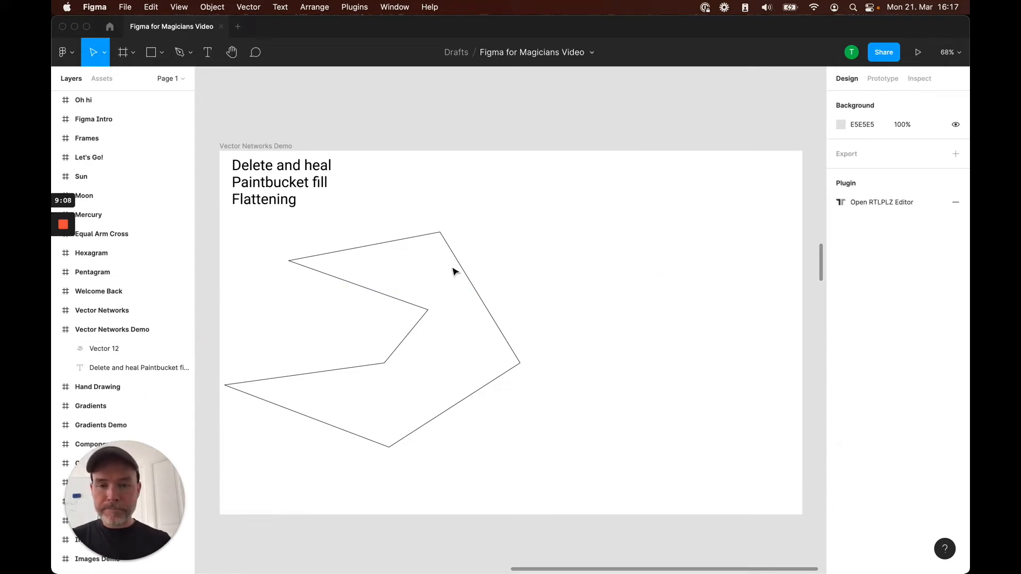
left_click_drag(463, 269, 603, 264)
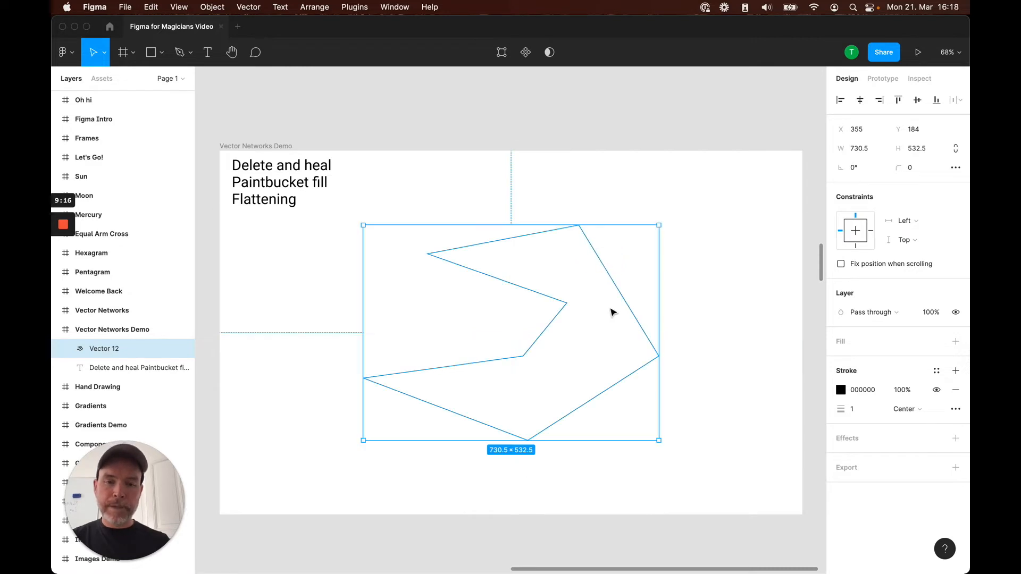
left_click(675, 301)
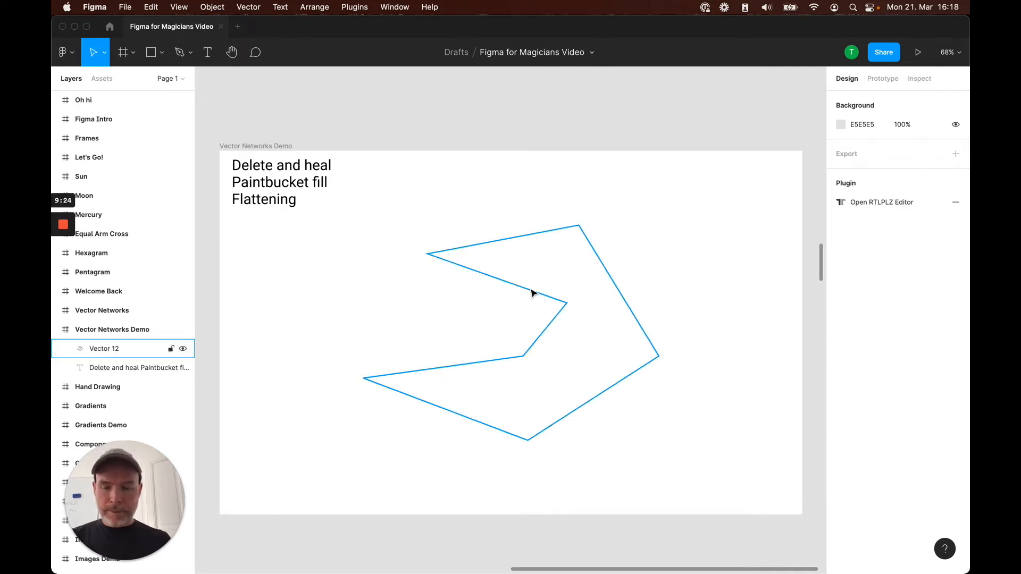
Enter the straight-sided shape's vector editing and pull a new midpoint out of its right, top and upper inner edges
key("p")
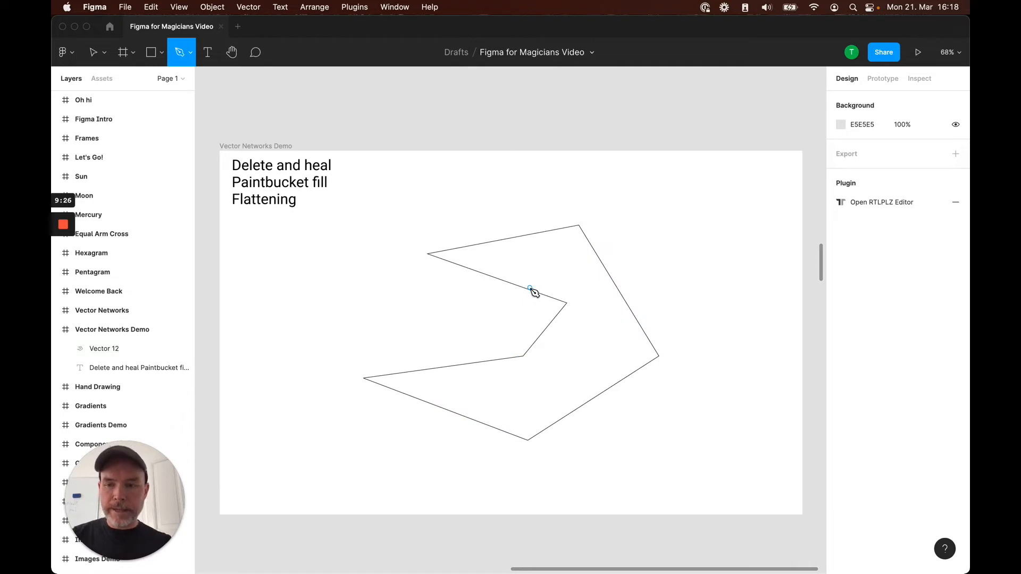
key("v")
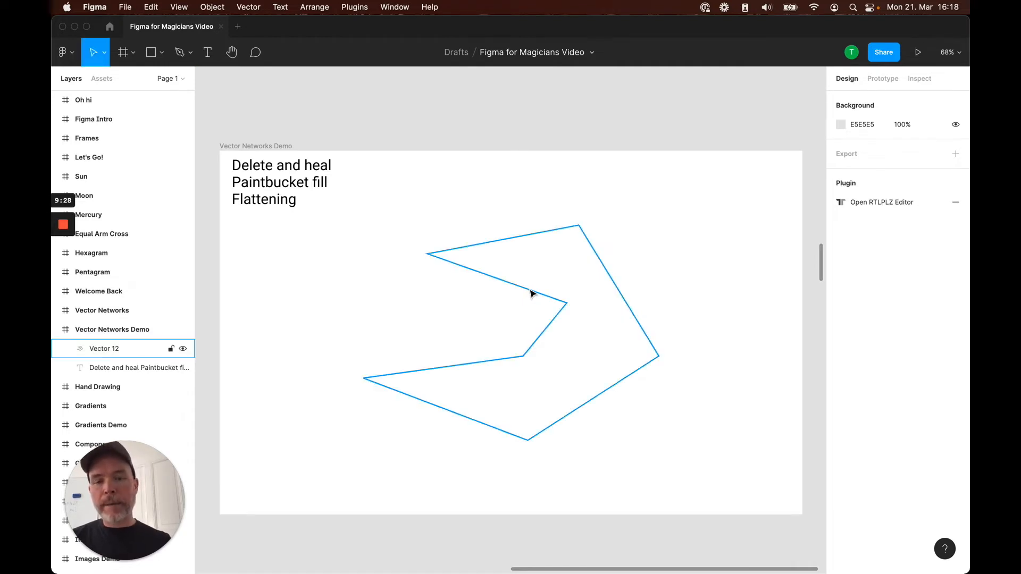
double_click(531, 291)
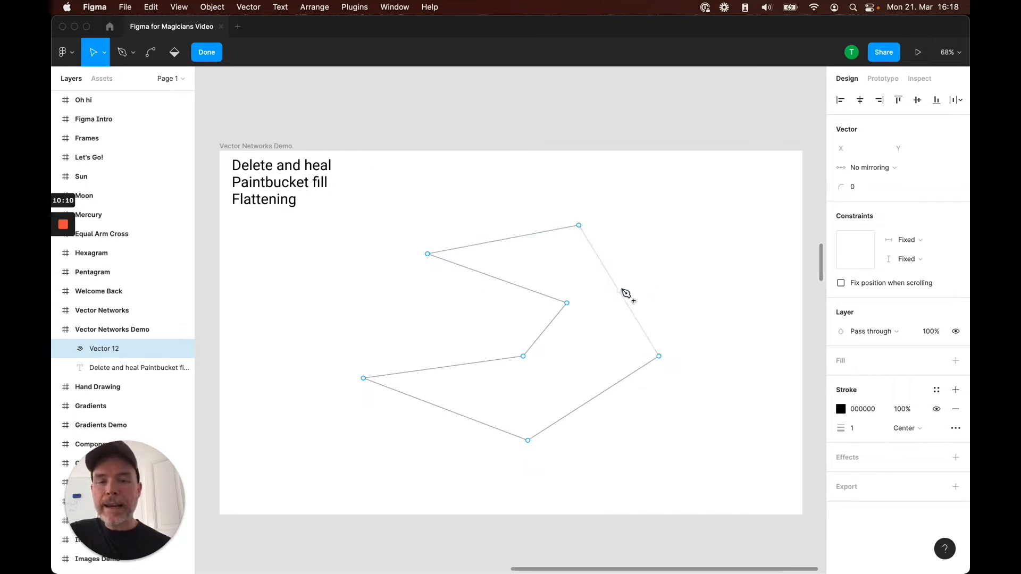
left_click_drag(622, 293, 638, 270)
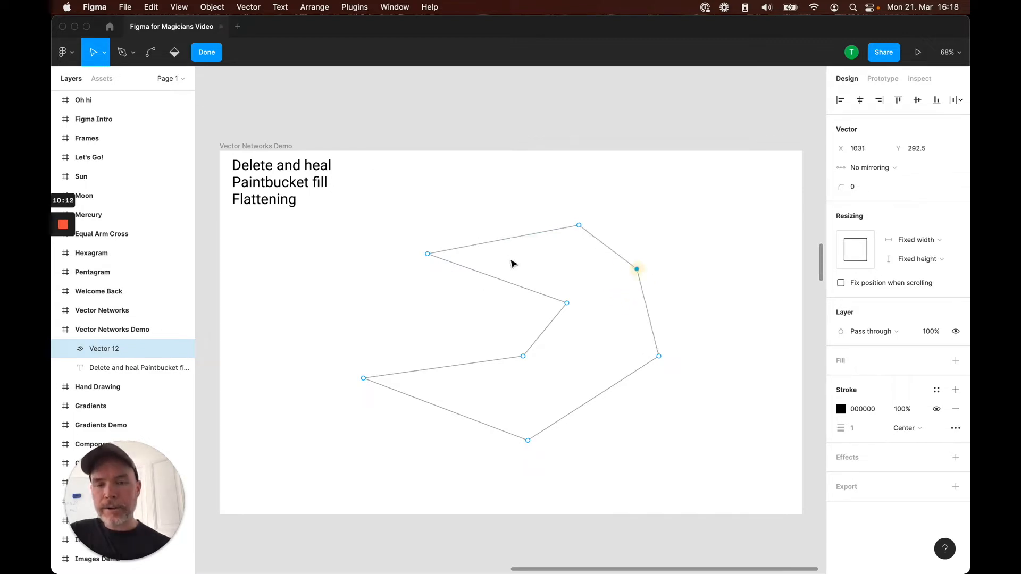
left_click_drag(508, 240, 503, 228)
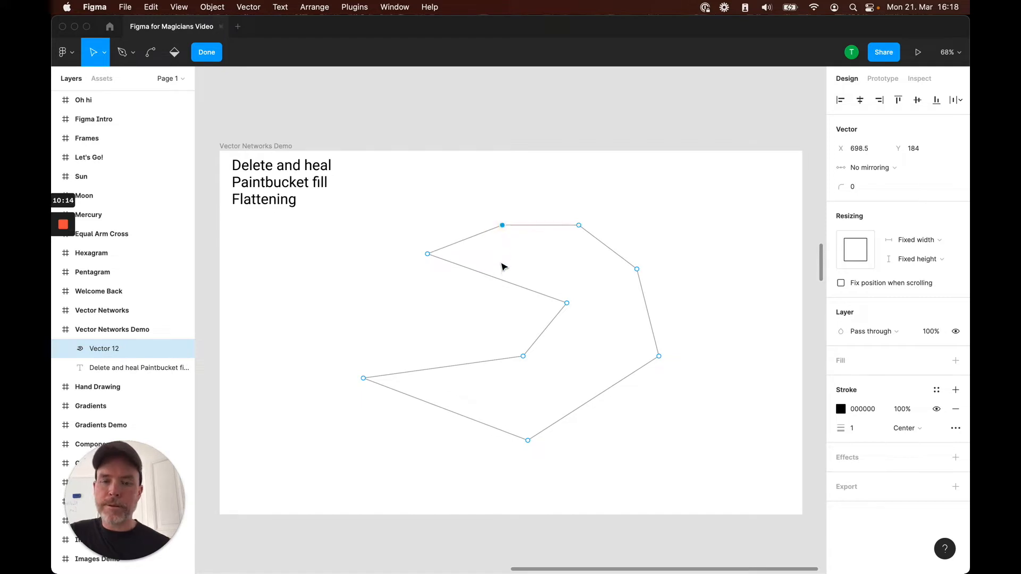
left_click_drag(503, 280, 490, 295)
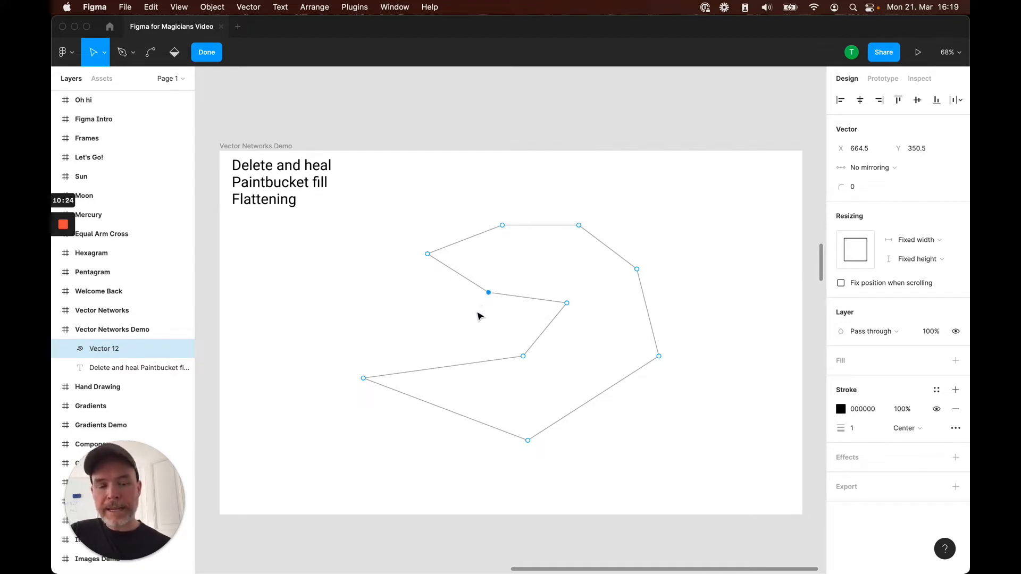
Delete the upper inner edge's midpoint, undo that, and remove it with Delete and heal; repeat the healing on a new midpoint there
key("BackSpace")
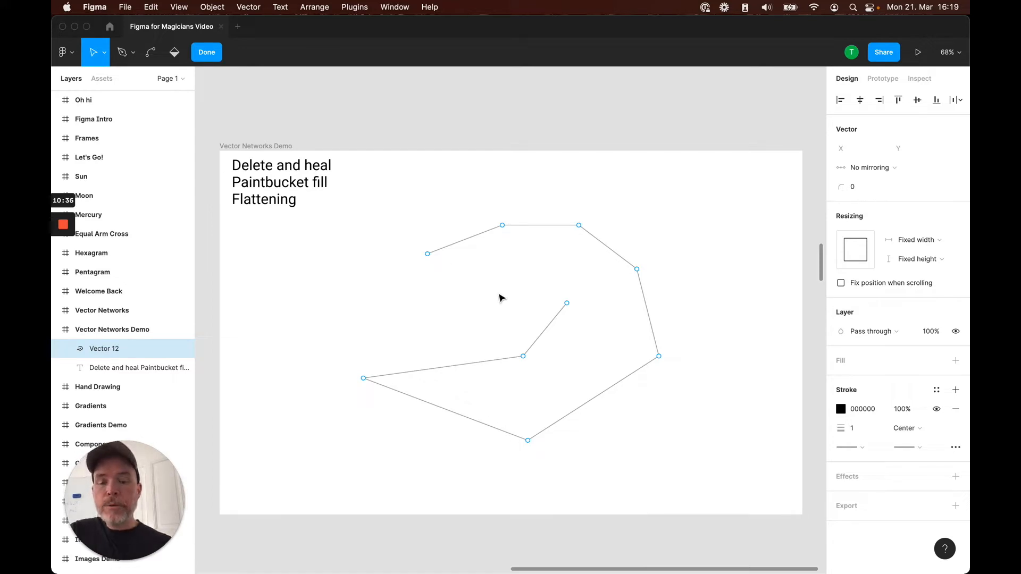
key("super+z")
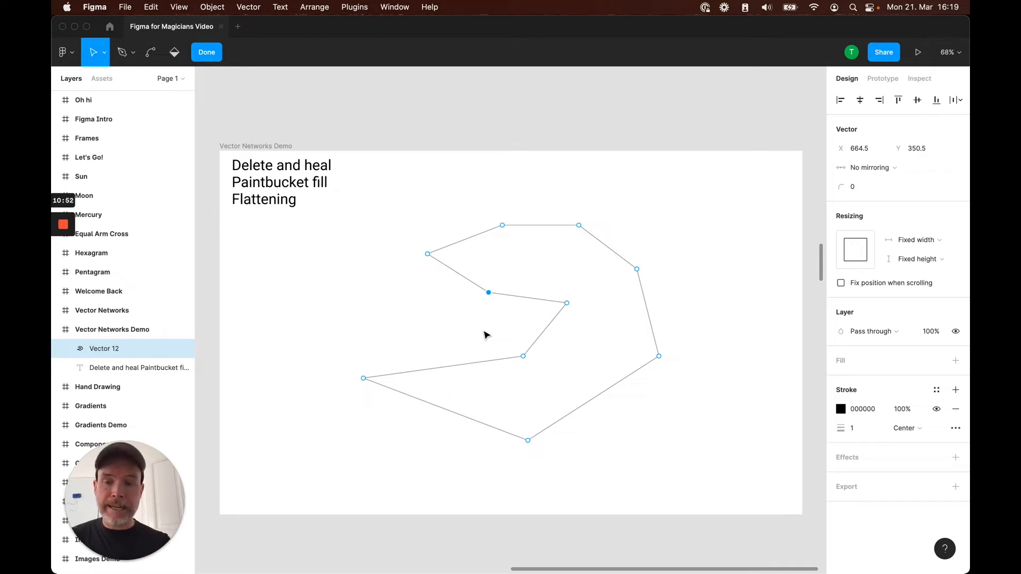
key("Delete")
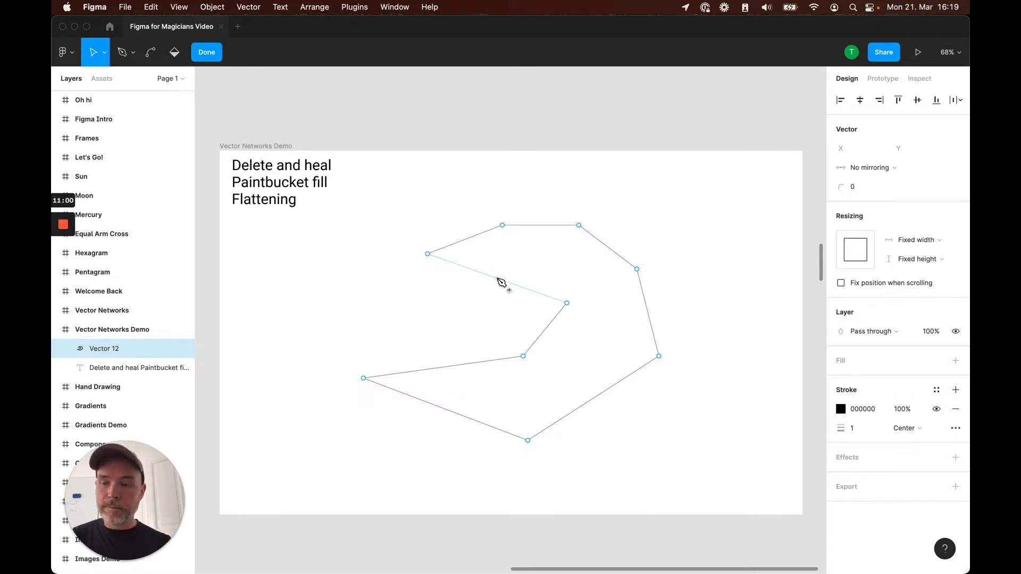
left_click_drag(500, 280, 462, 311)
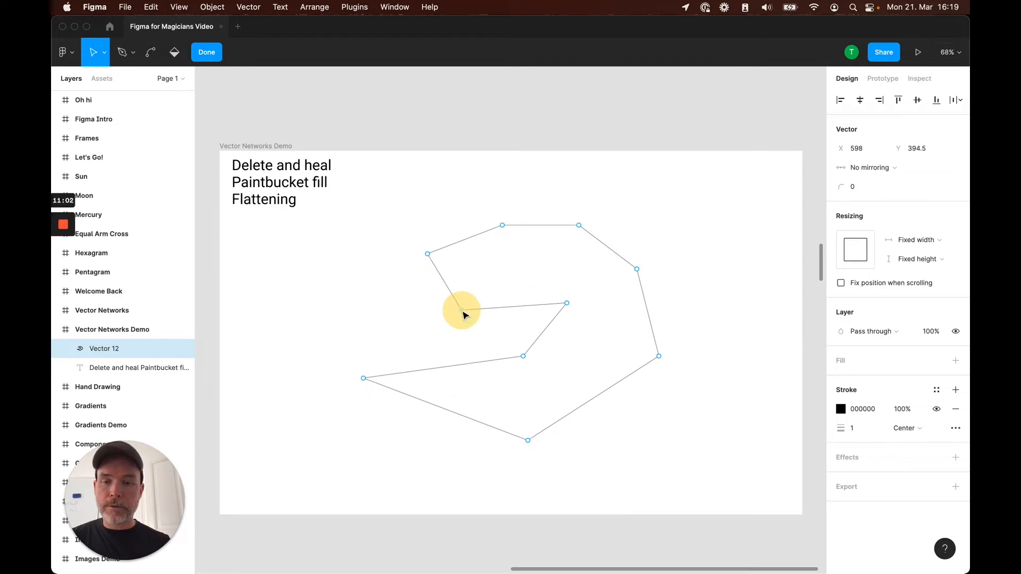
key("BackSpace")
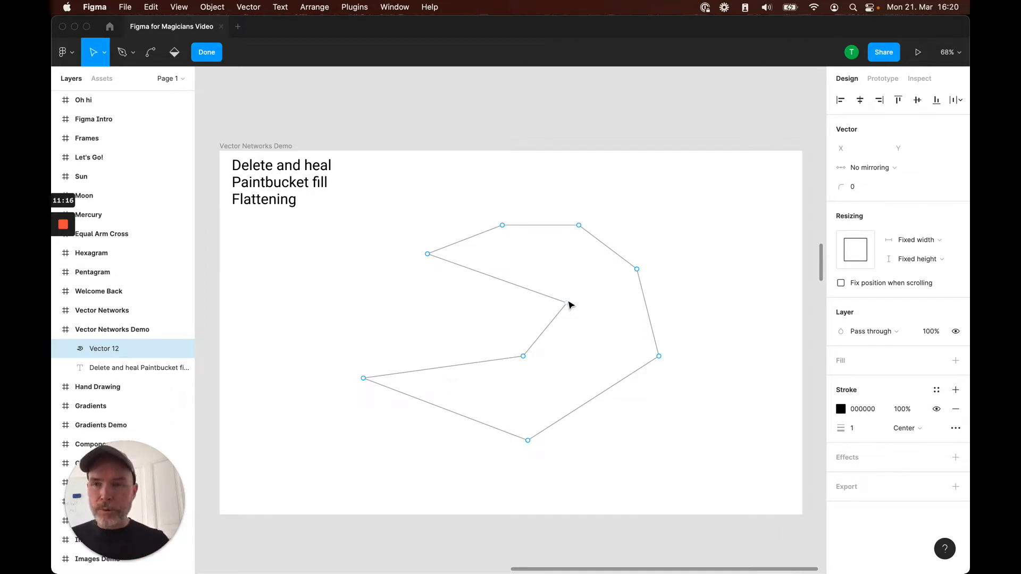
Draw a dividing line with the Pen tool from the shape's inner corner point to its rightmost corner point
key("p")
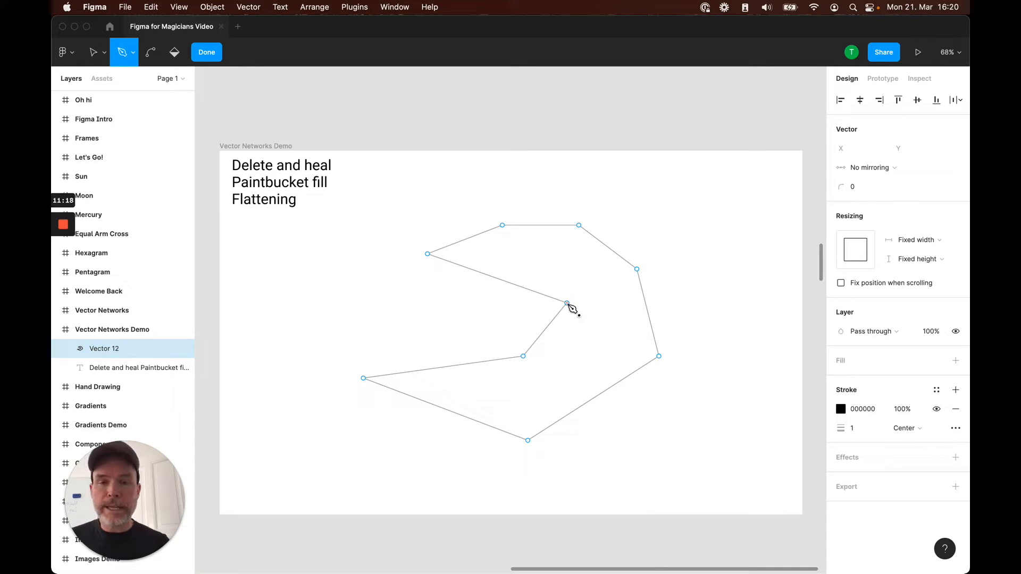
left_click(567, 304)
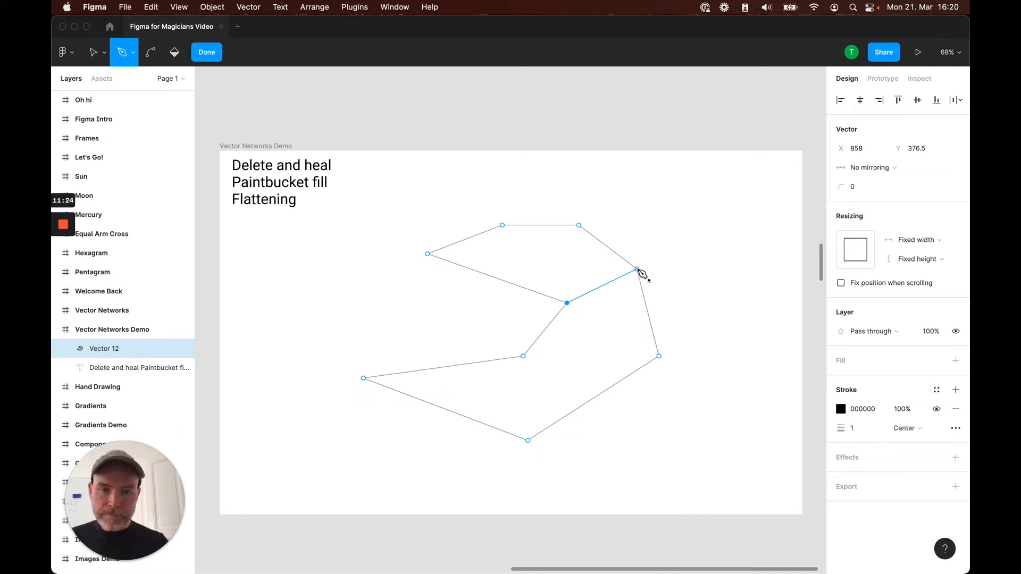
left_click(660, 357)
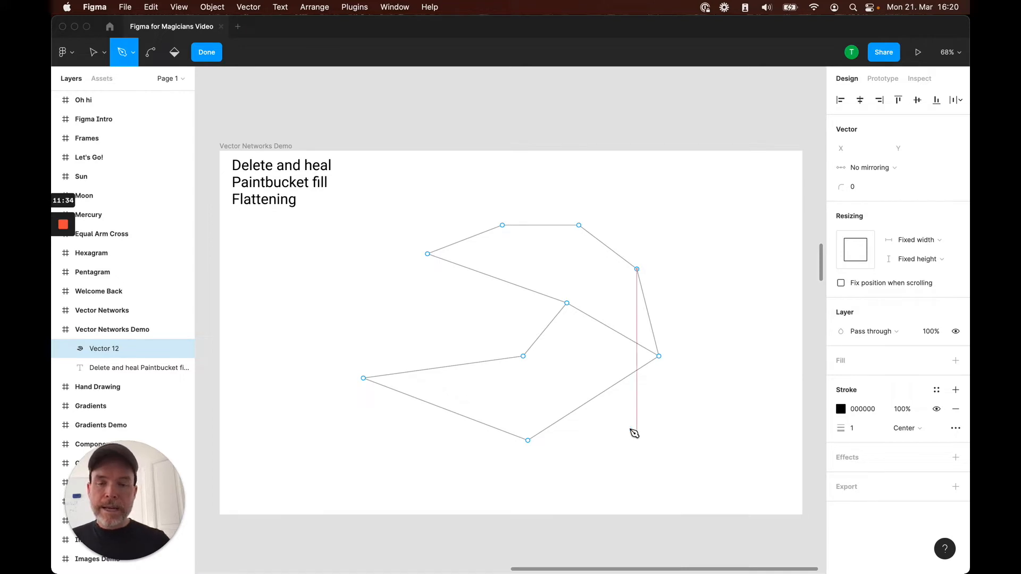
key("Escape")
Move the inner point where the three lines meet to about X 825.5, Y 360.5, and deselect it
mouse_move(567, 304)
left_mouse_down()
mouse_move(527, 305)
mouse_move(561, 292)
mouse_move(576, 306)
mouse_move(556, 291)
left_mouse_up()
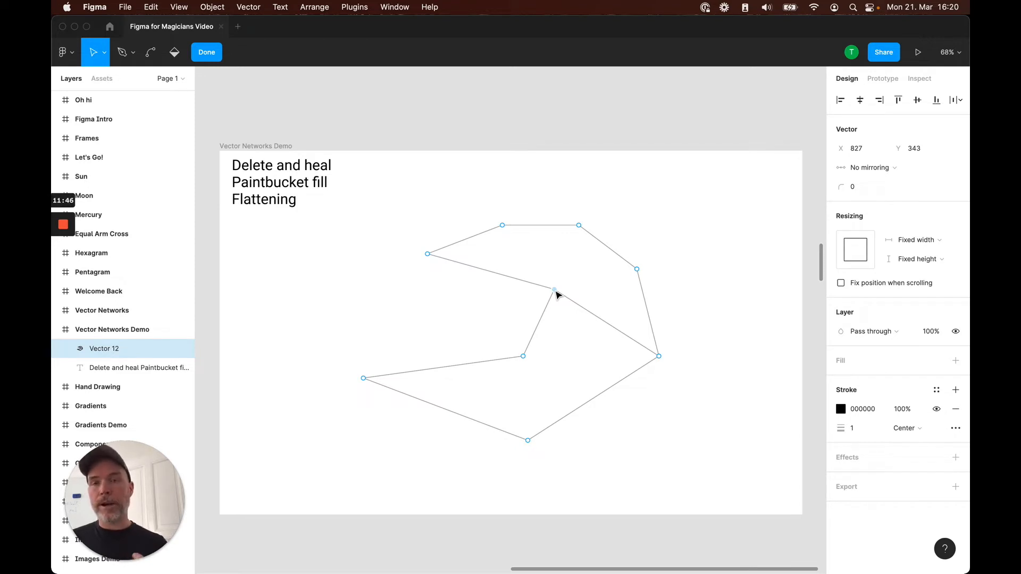
mouse_move(556, 292)
left_mouse_down()
mouse_move(545, 302)
mouse_move(566, 286)
mouse_move(563, 298)
left_mouse_up()
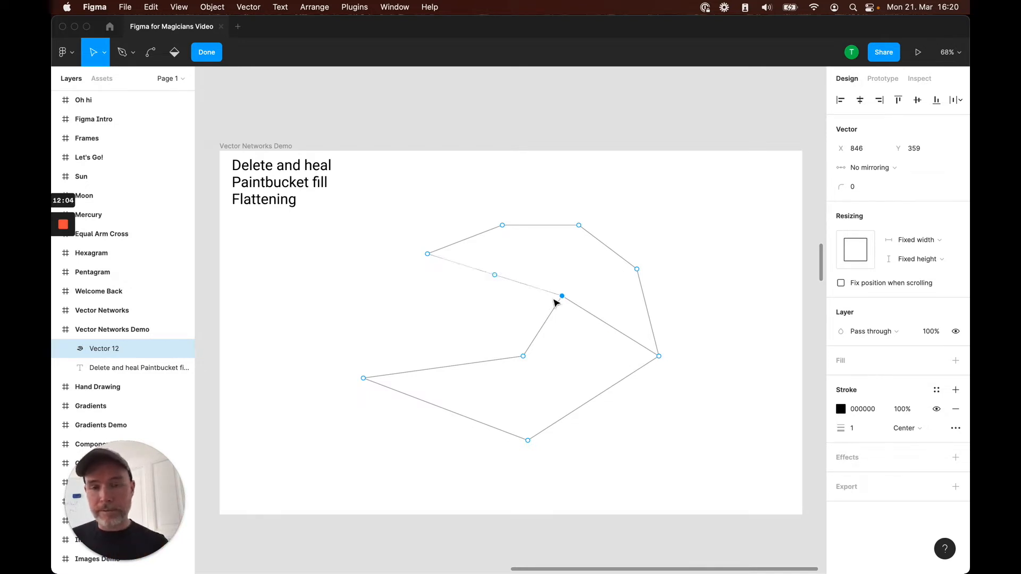
mouse_move(564, 296)
left_mouse_down()
mouse_move(545, 322)
mouse_move(558, 303)
mouse_move(544, 292)
left_mouse_up()
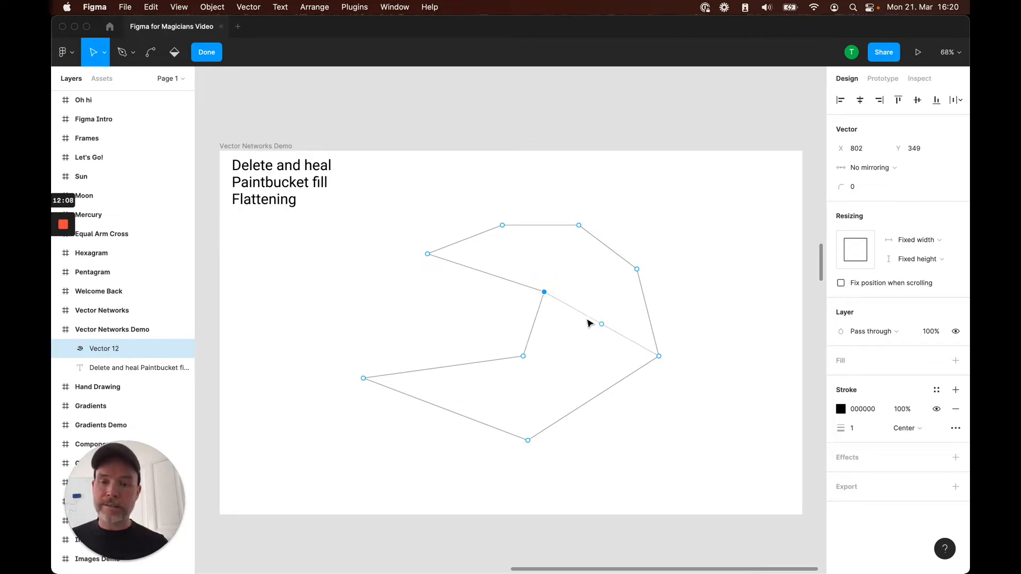
mouse_move(546, 294)
left_mouse_down()
mouse_move(543, 301)
mouse_move(555, 298)
left_mouse_up()
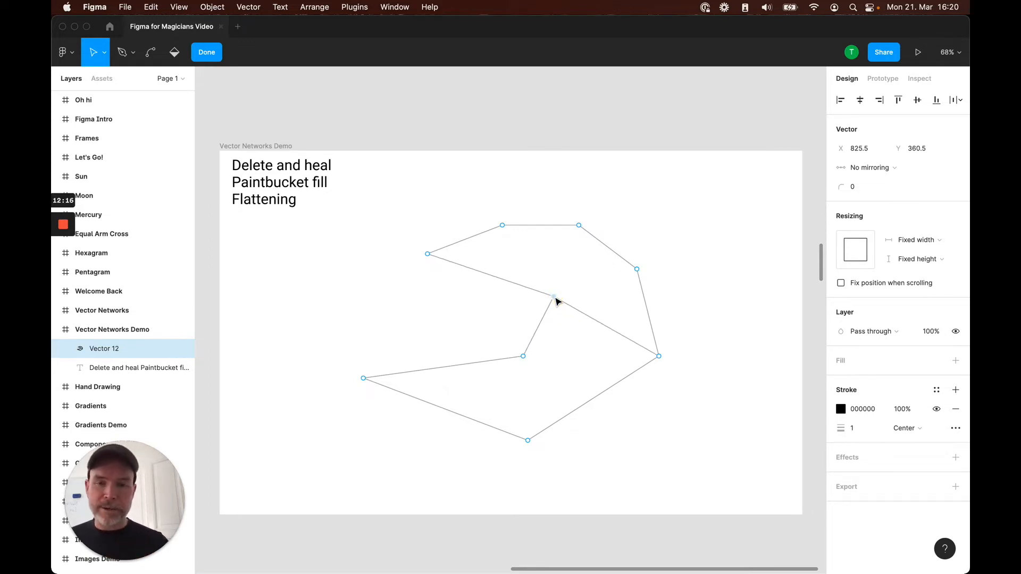
left_click(461, 323)
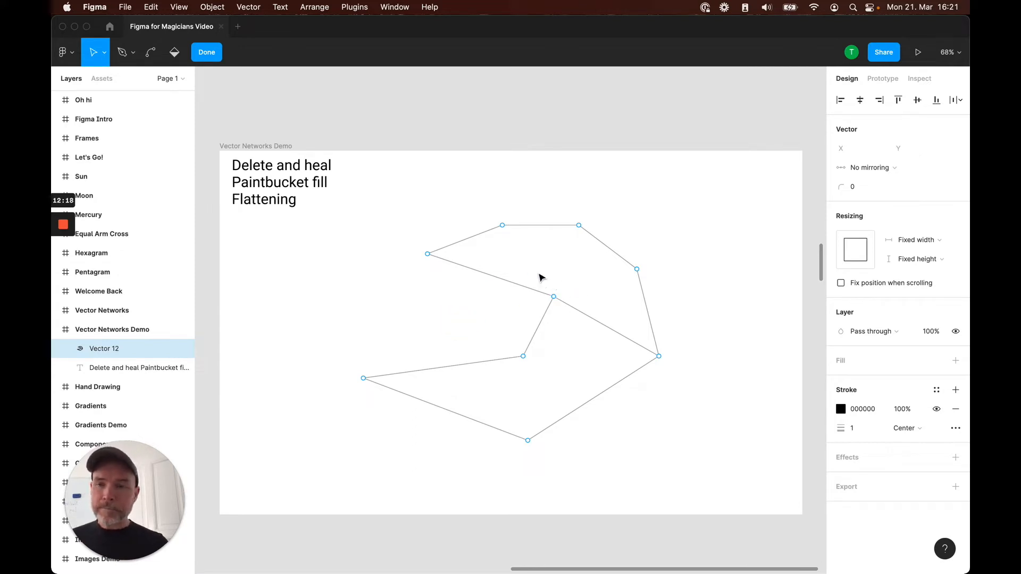
Fill both the upper and lower regions of the shape with the Paint bucket, then switch to the Move tool
left_click(175, 53)
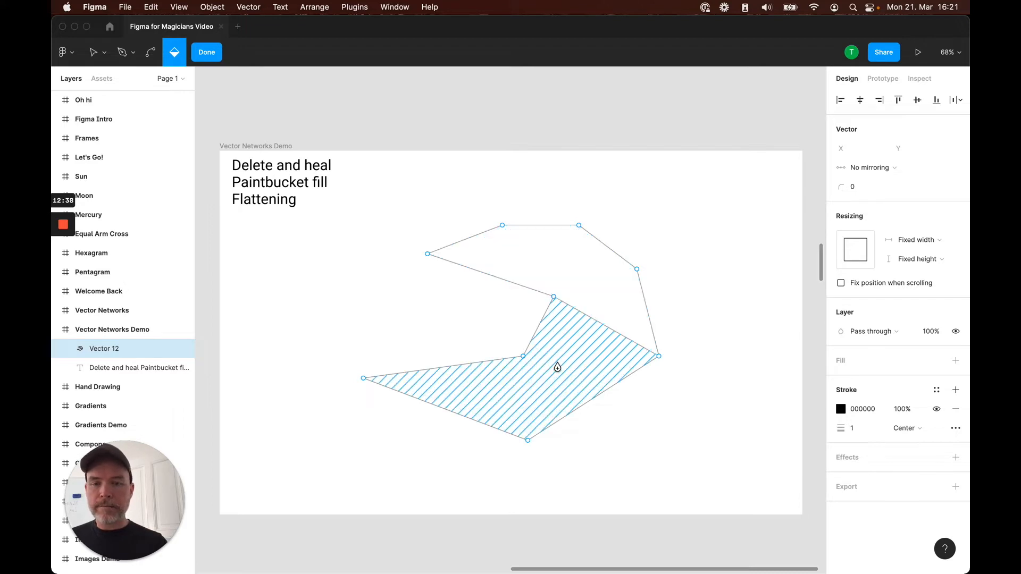
left_click(590, 283)
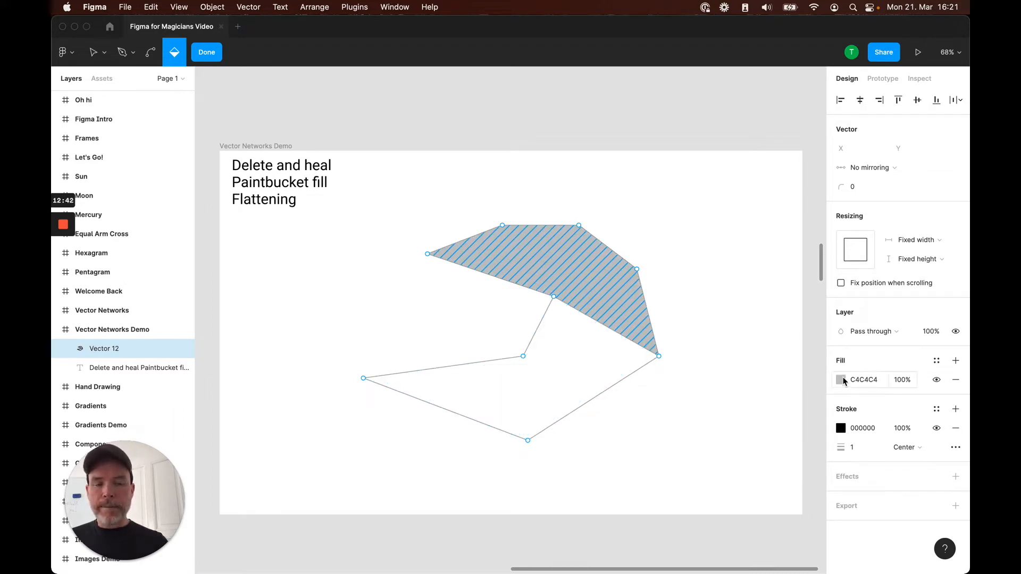
left_click(580, 353)
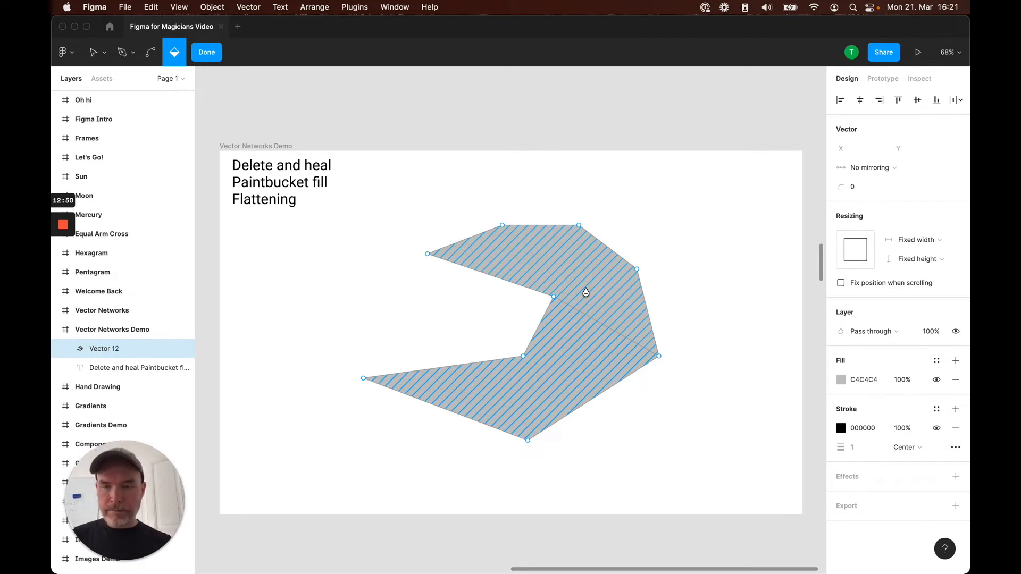
key("v")
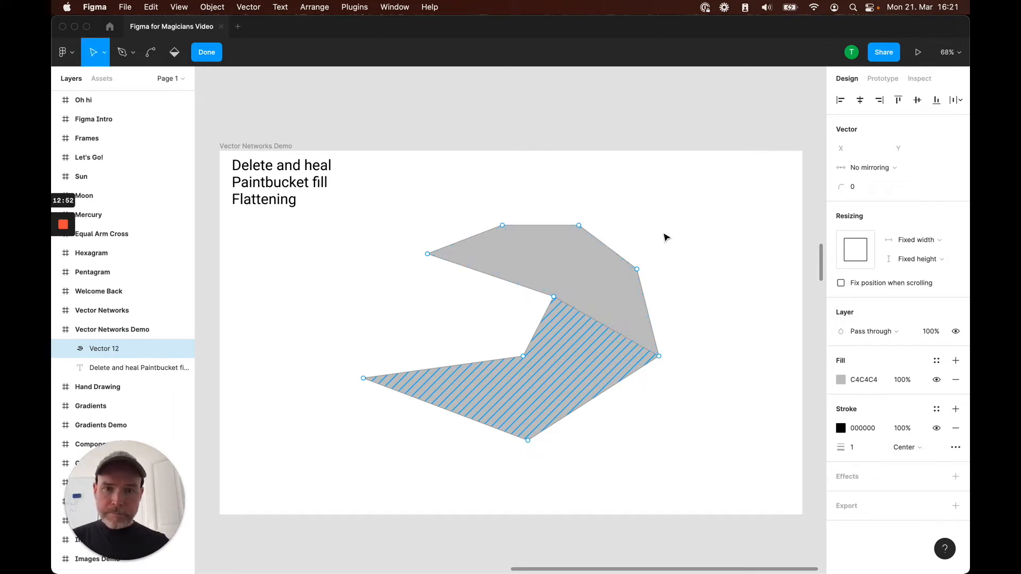
Select the shape's upper region and set its fill color to hex f00
left_click(558, 271)
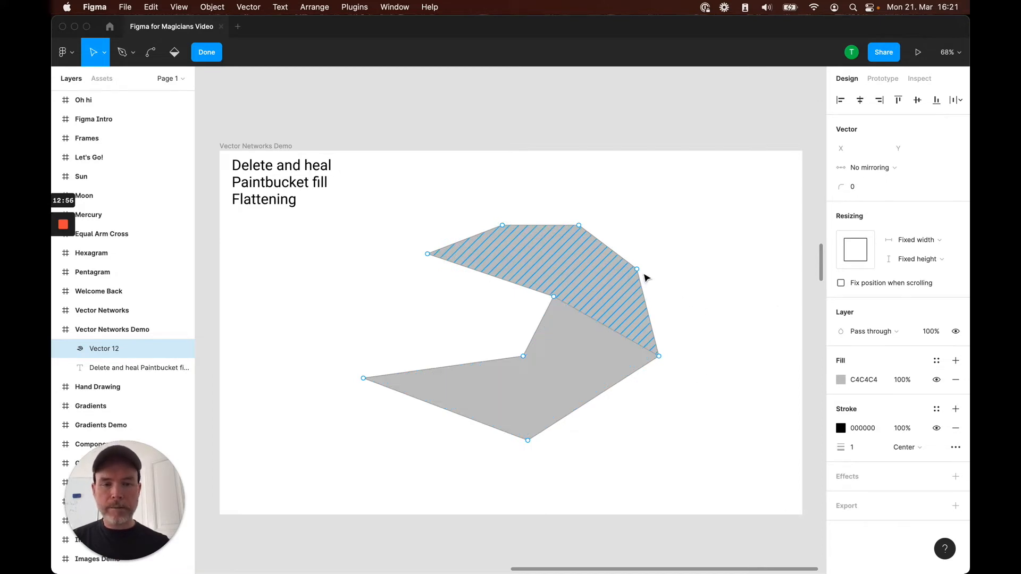
left_click(868, 379)
type("f00")
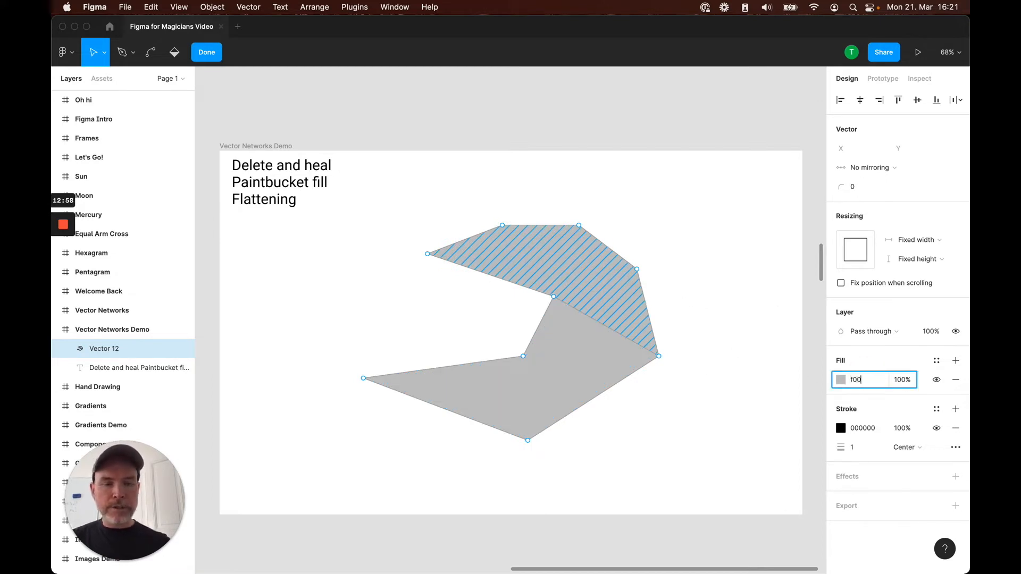
key("Return")
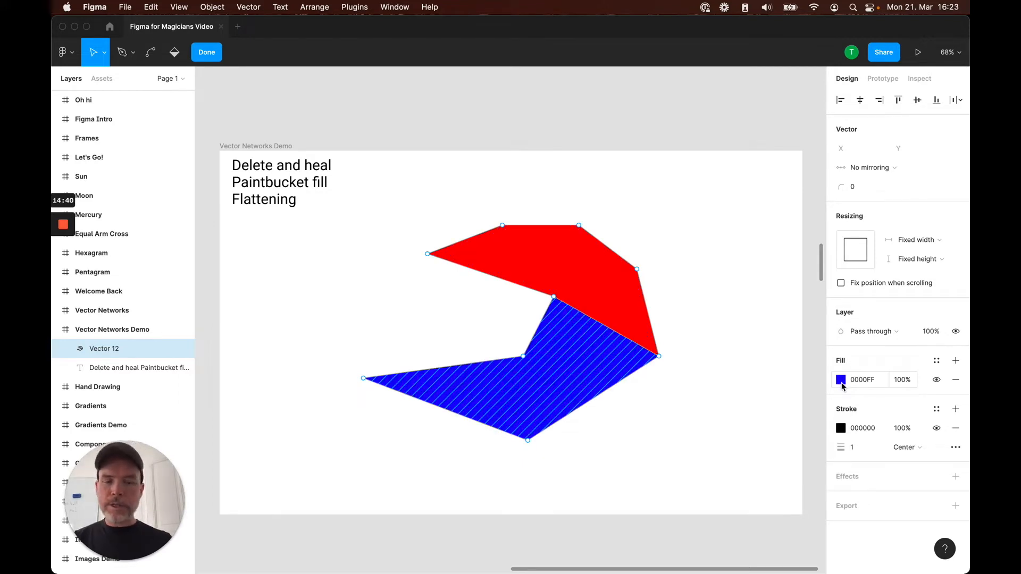
Change the lower region's fill to the muted violet-blue 8282DA, close the color picker and deselect the region
left_click(840, 380)
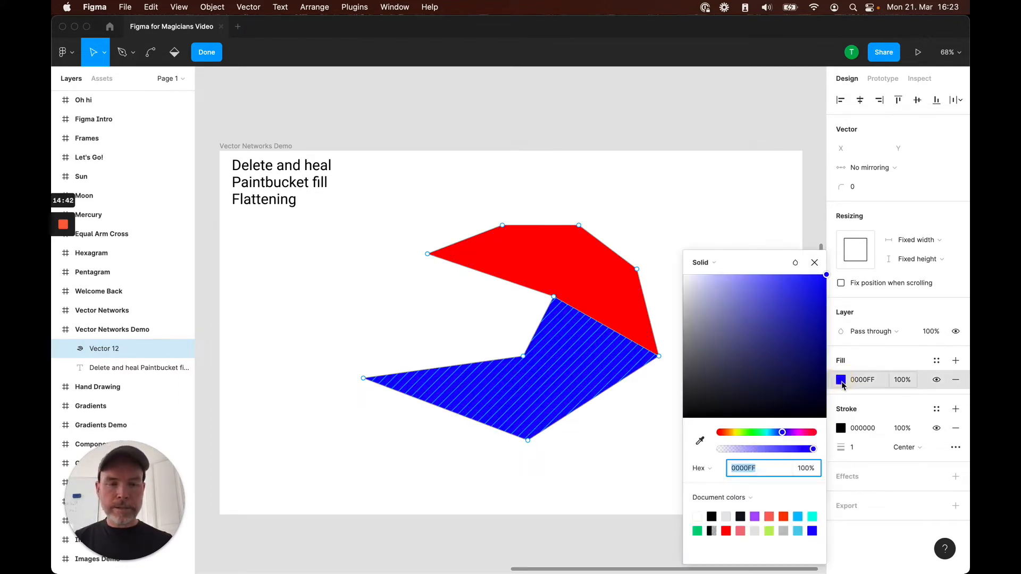
left_click(747, 292)
left_click_drag(748, 292, 742, 299)
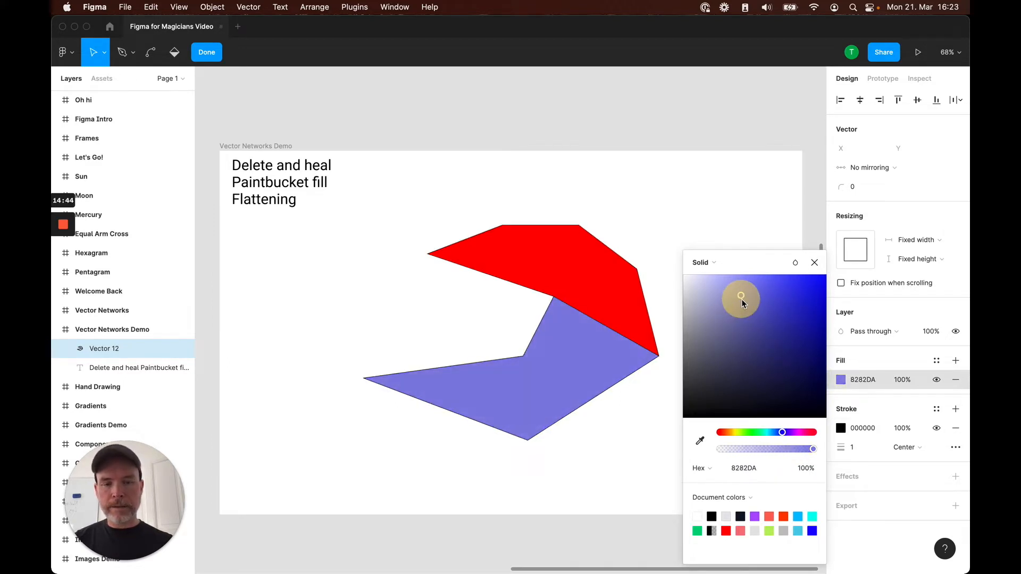
left_click(815, 262)
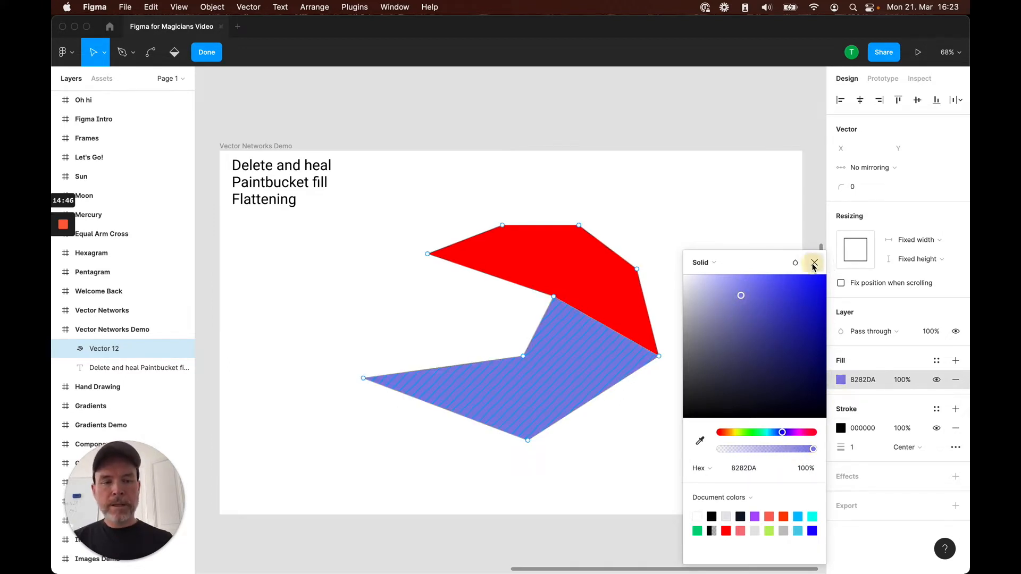
left_click(690, 378)
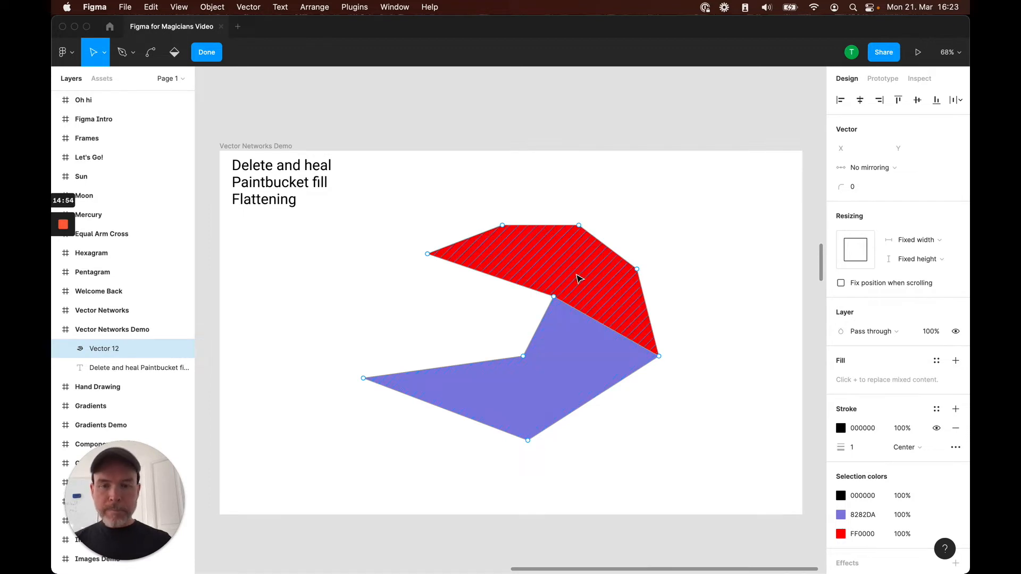
Leave vector editing to view the finished two-color shape without a selection, and reopen the shape for point editing
key("Escape")
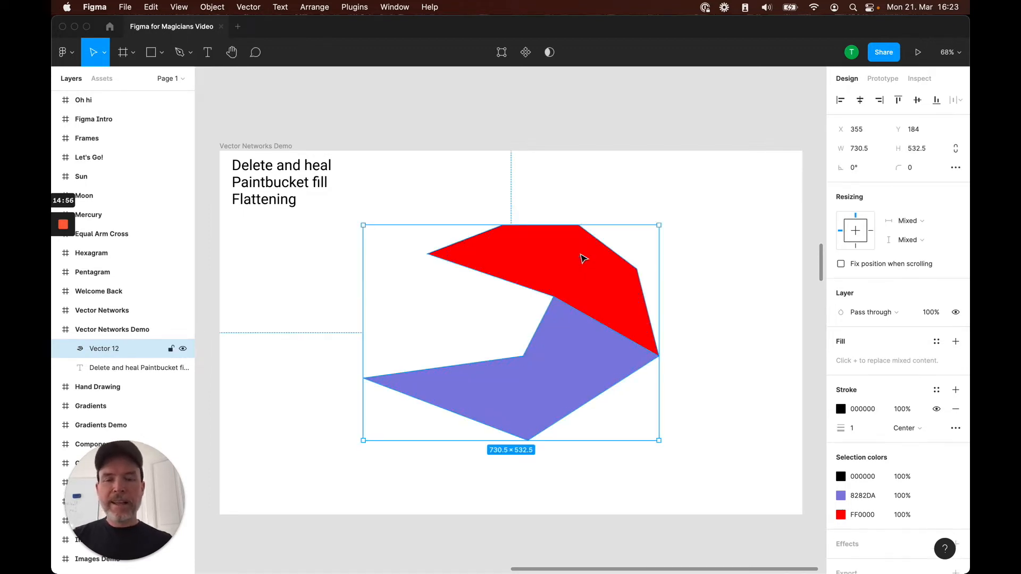
left_click(733, 355)
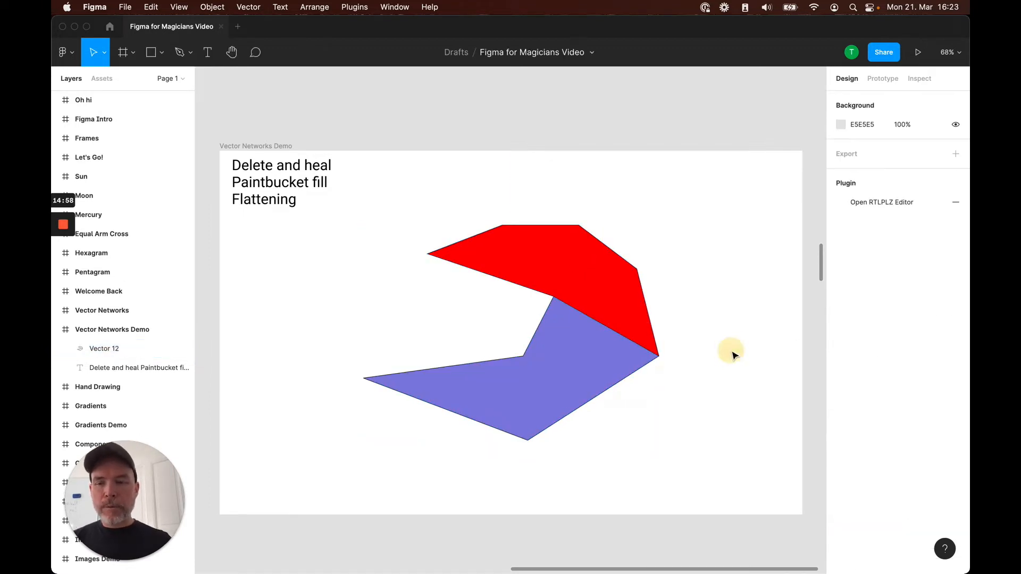
left_click(588, 265)
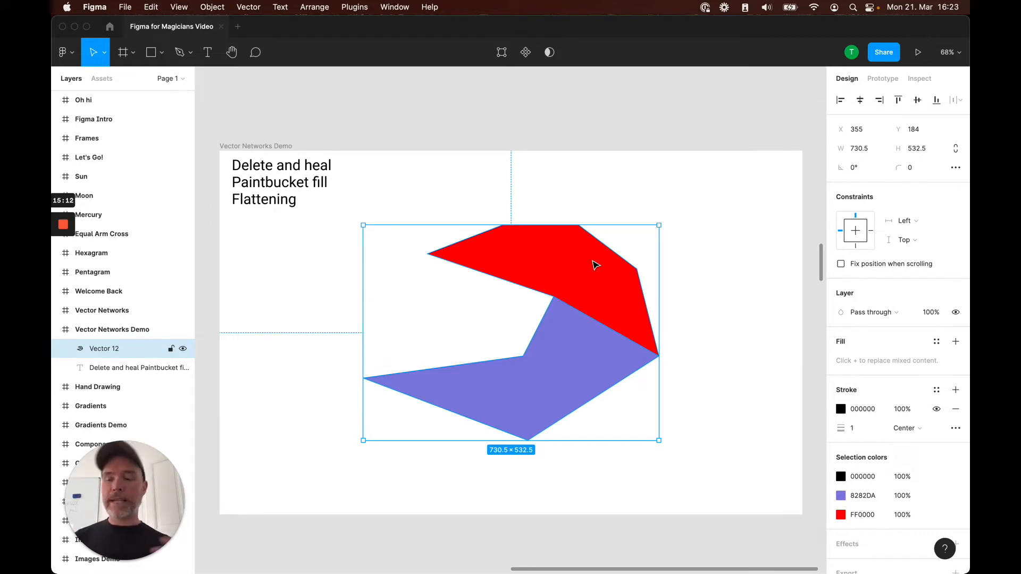
double_click(576, 303)
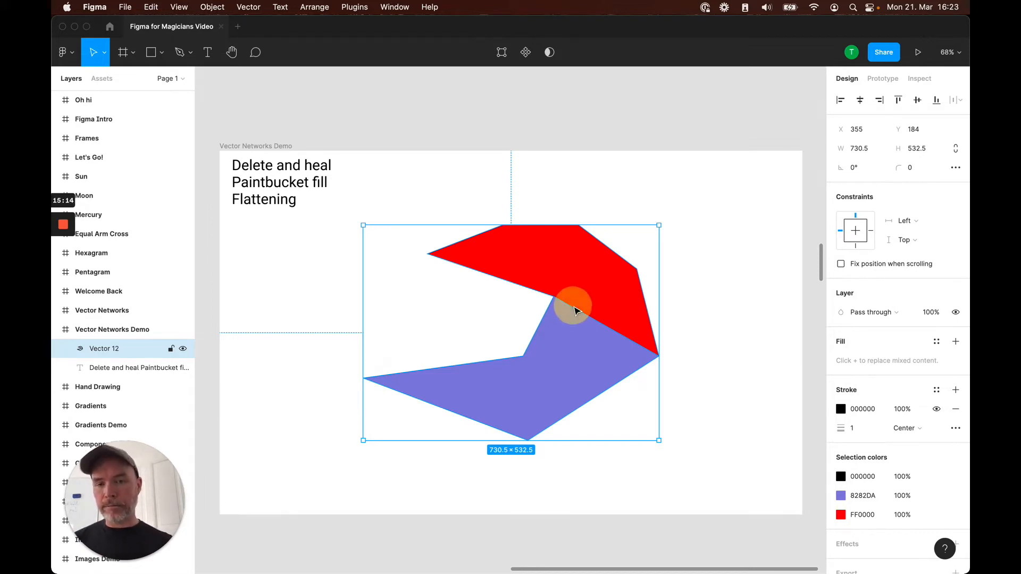
Try to move the violet region's three outer points slightly up, undo the move and clear the point selection
left_click_drag(324, 355, 585, 461)
left_click_drag(363, 378, 370, 350)
key("super+z")
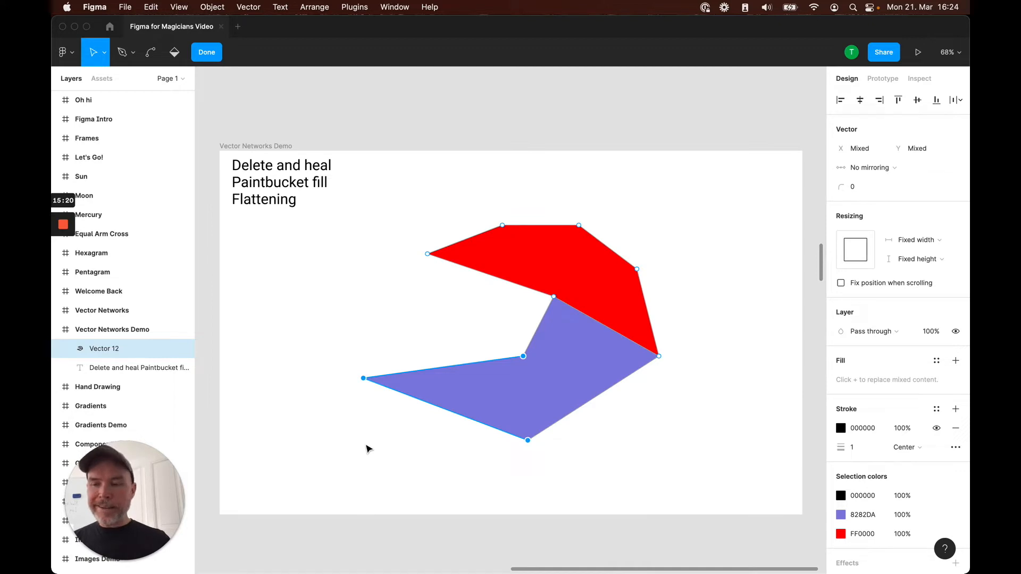
left_click(472, 335)
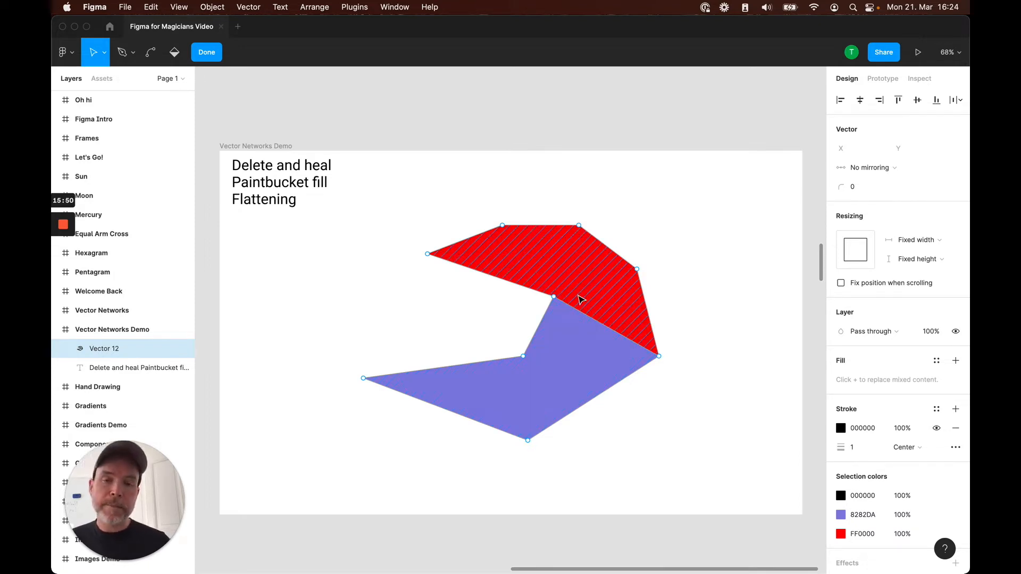
Copy only the violet lower region out of Vector 12 and paste it as a separate vector layer
left_click(568, 366)
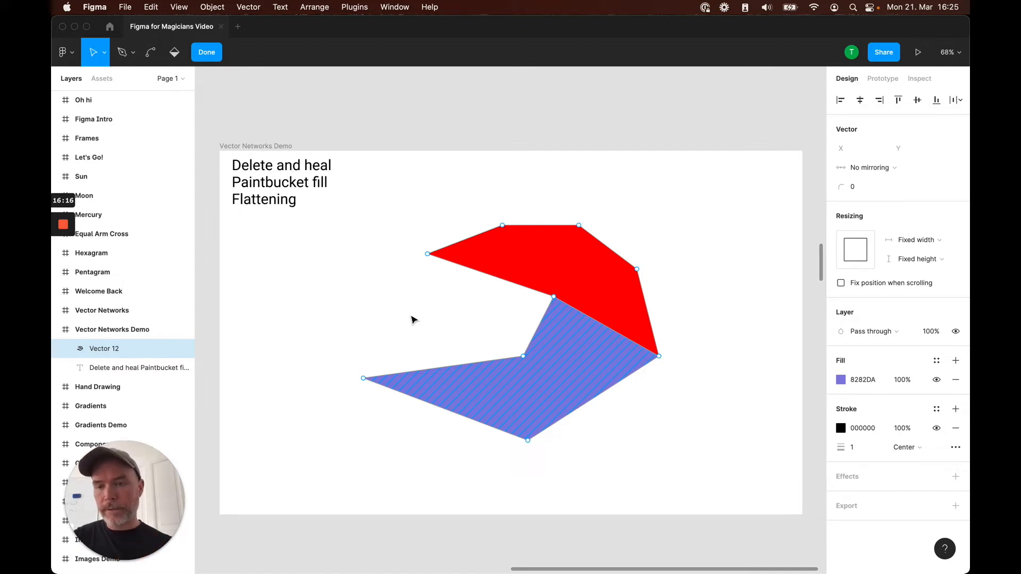
left_click(210, 55)
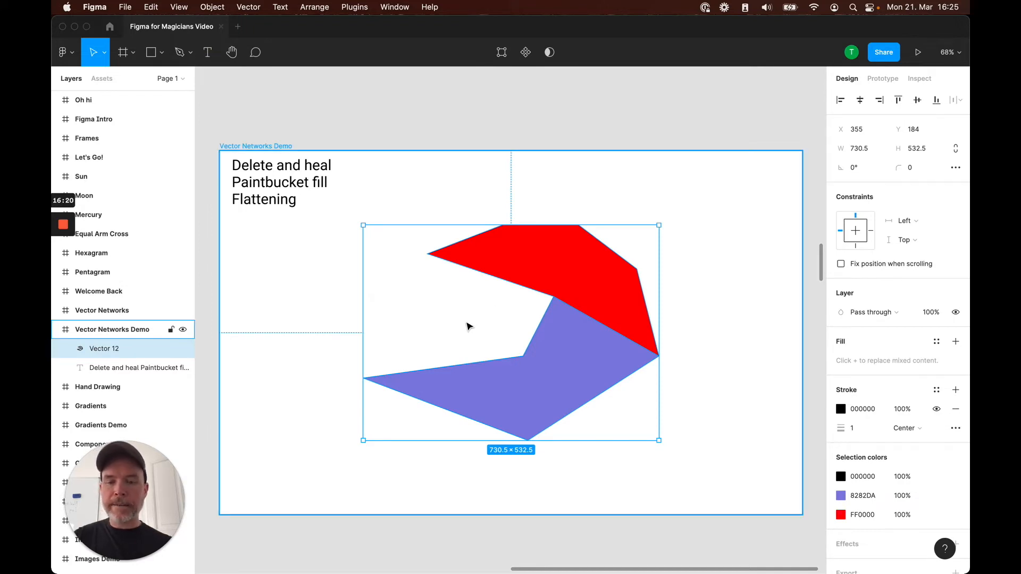
key("super+v")
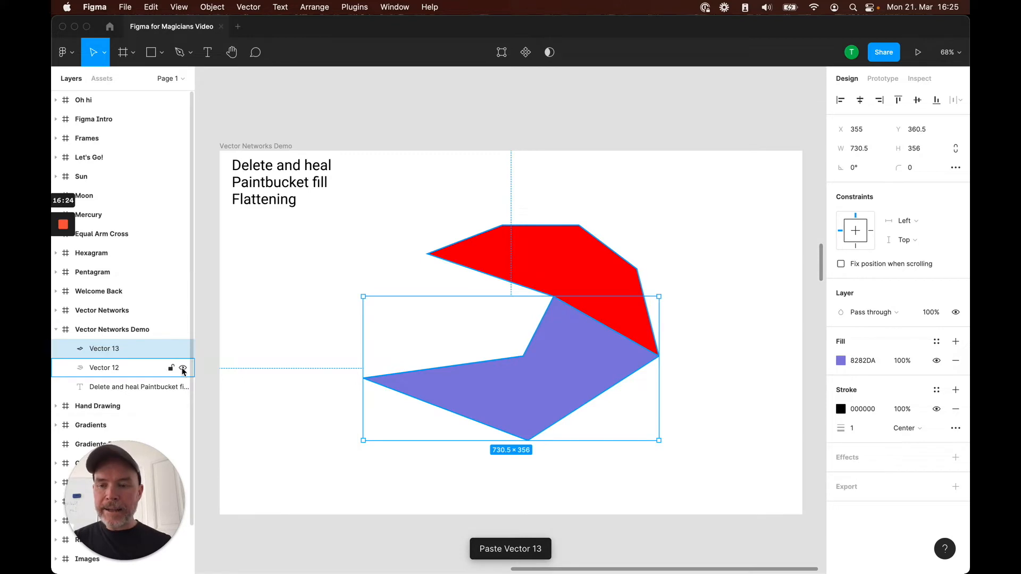
Compare the original Vector 12 with the pasted Vector 13 by hiding and showing each layer in turn
left_click(183, 369)
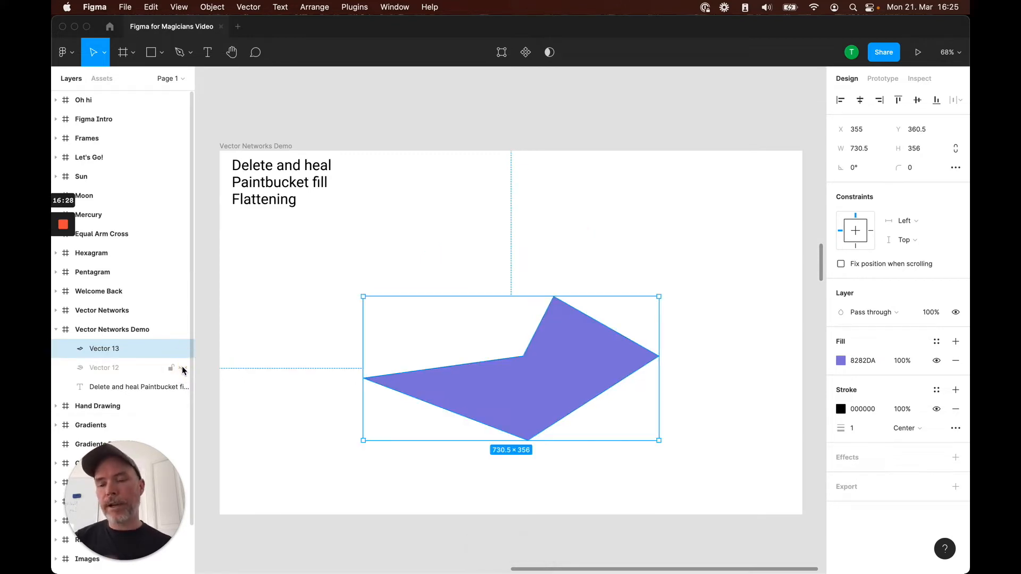
left_click(183, 369)
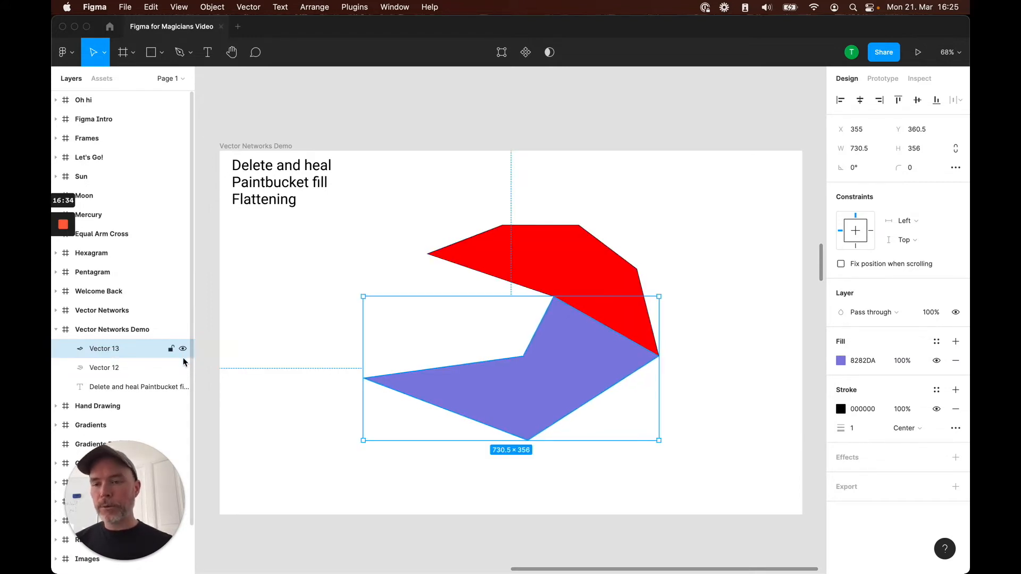
left_click(184, 349)
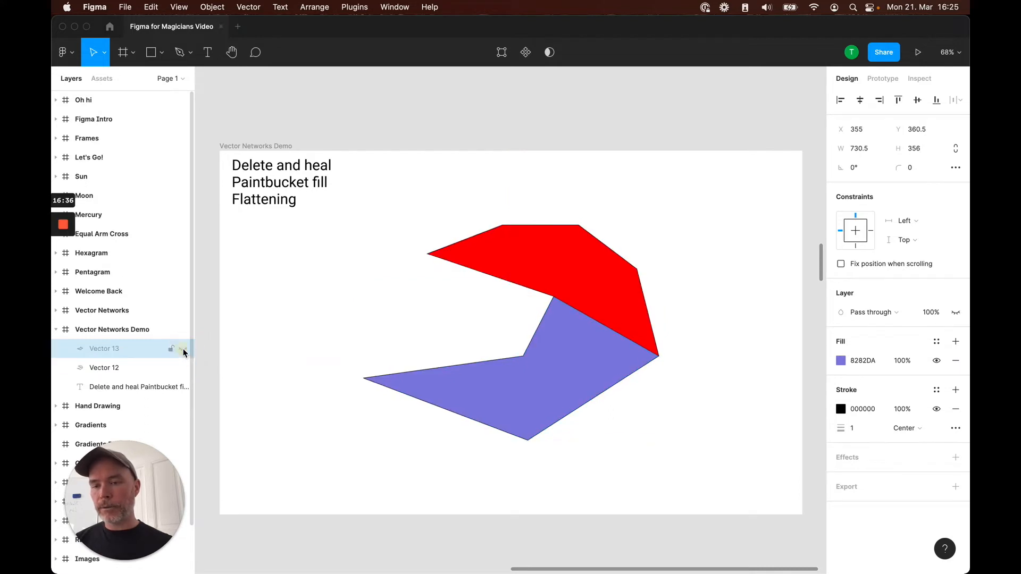
left_click(184, 350)
left_click(184, 368)
left_click(183, 368)
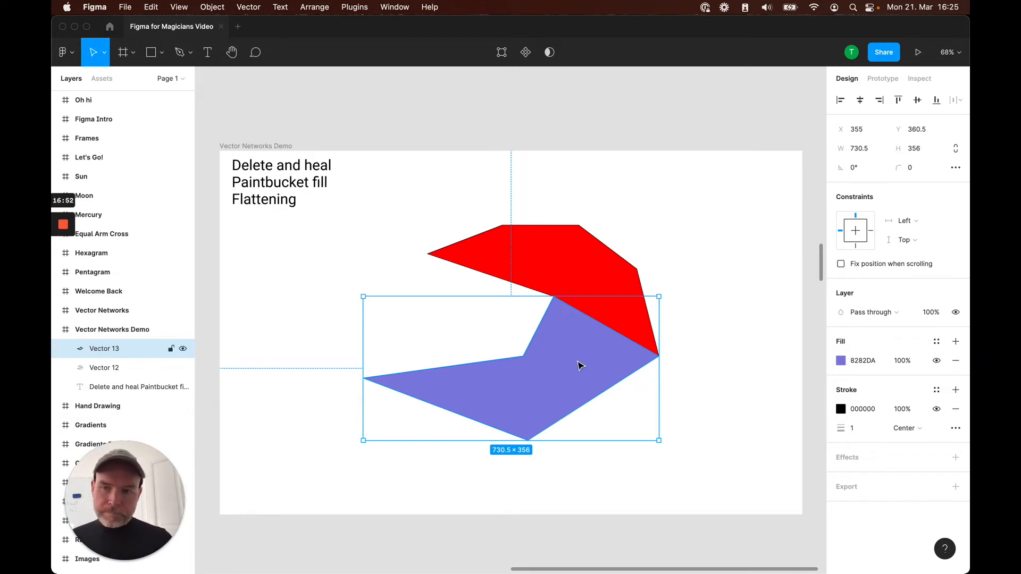
Hide Vector 13, copy only the red upper region out of Vector 12 and paste it as a separate vector layer
left_click(183, 349)
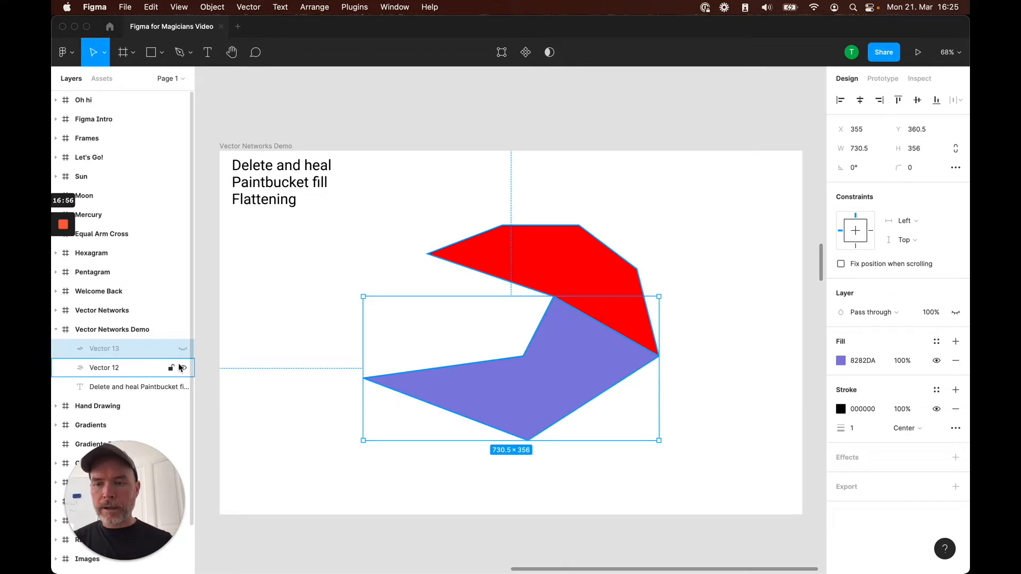
left_click(586, 259)
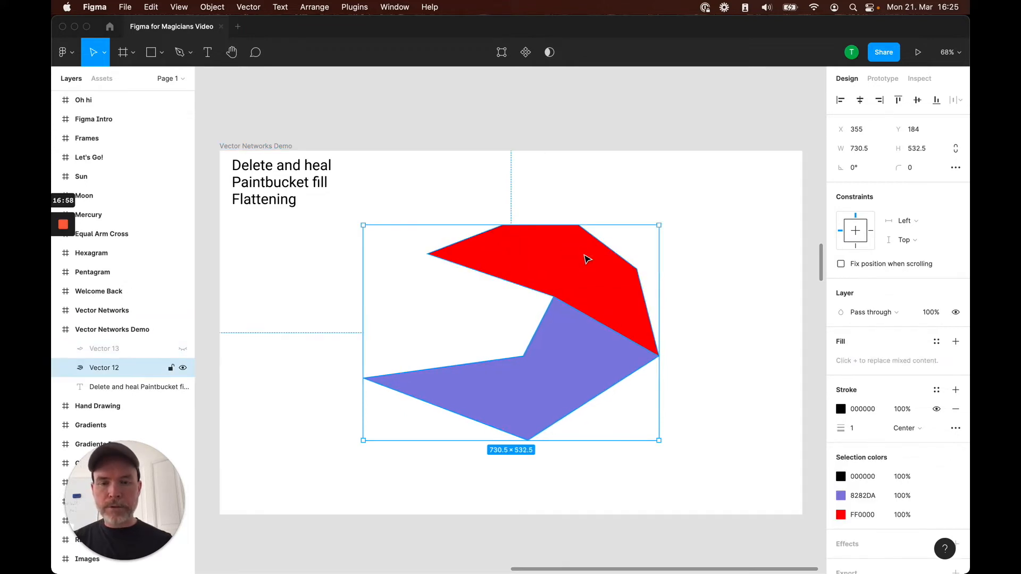
double_click(580, 260)
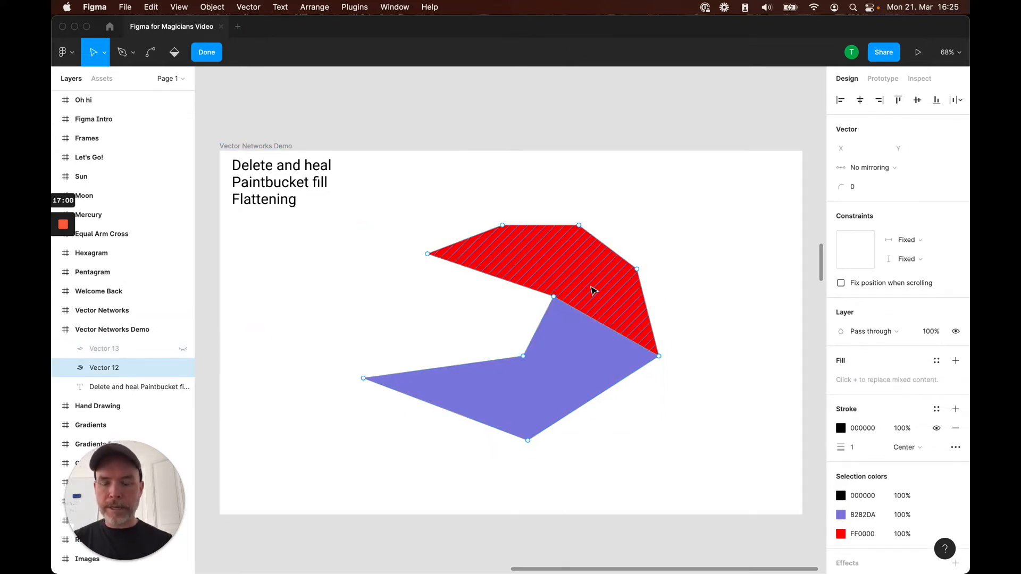
left_click(563, 267)
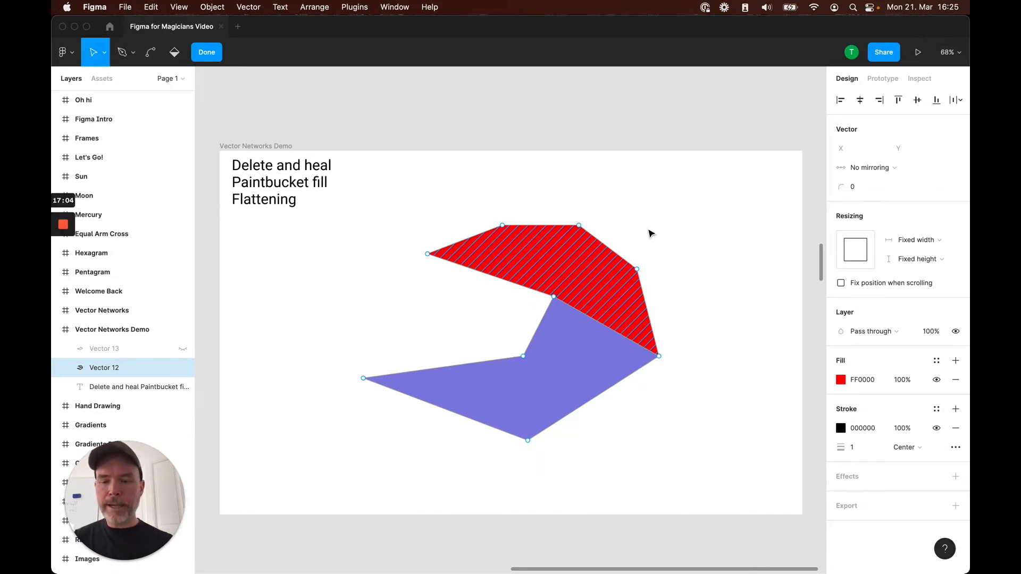
key("Escape")
key("Escape")
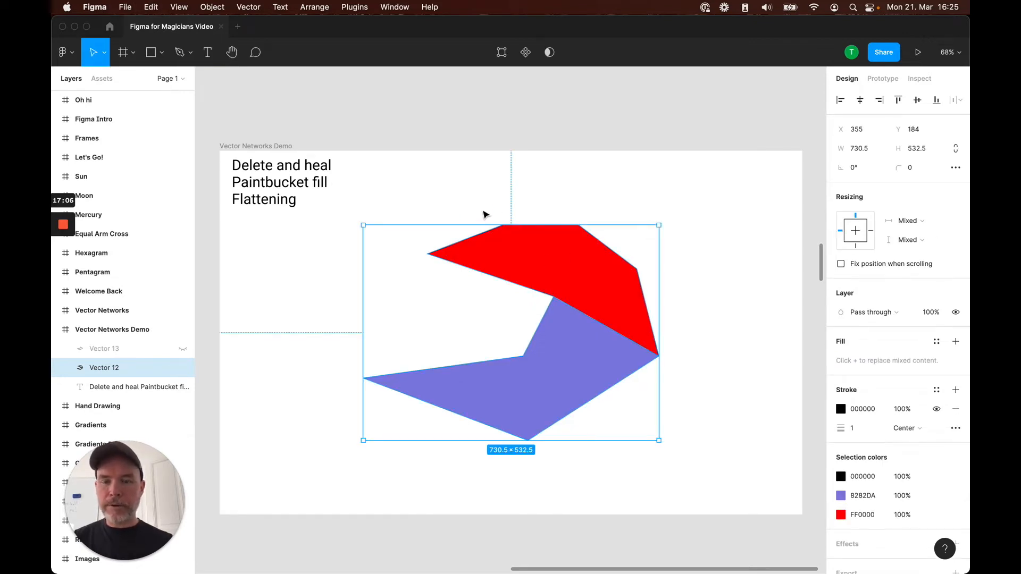
key("super+v")
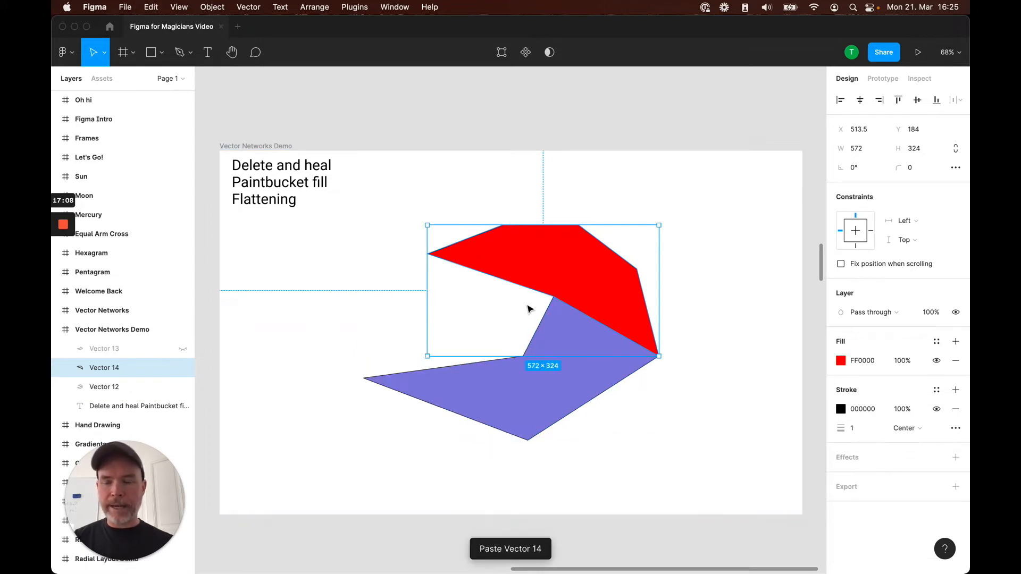
Show Vector 13 and hide the original Vector 12, checking the red Vector 14 by toggling its visibility
left_click(183, 349)
left_click(183, 387)
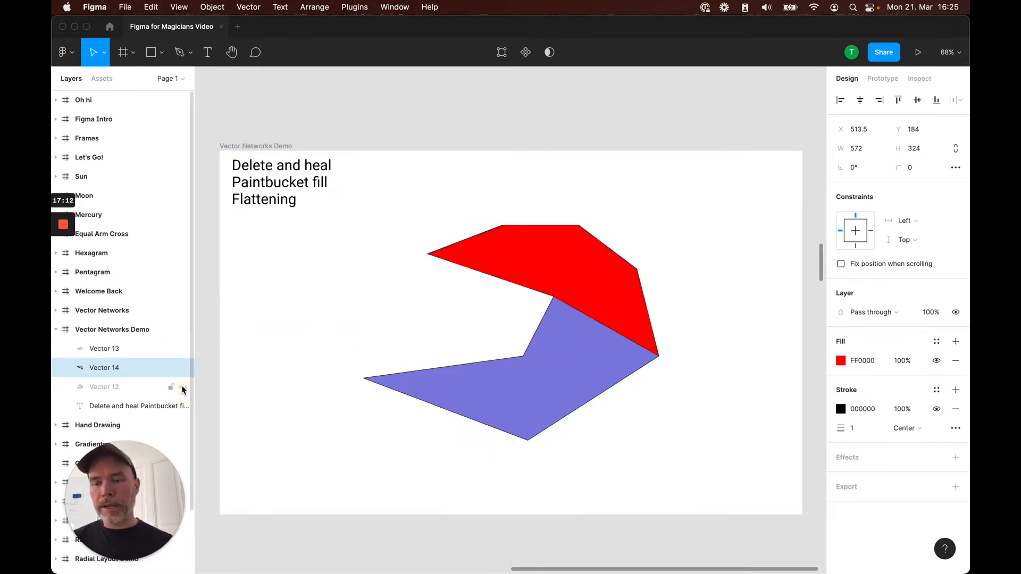
left_click(126, 371)
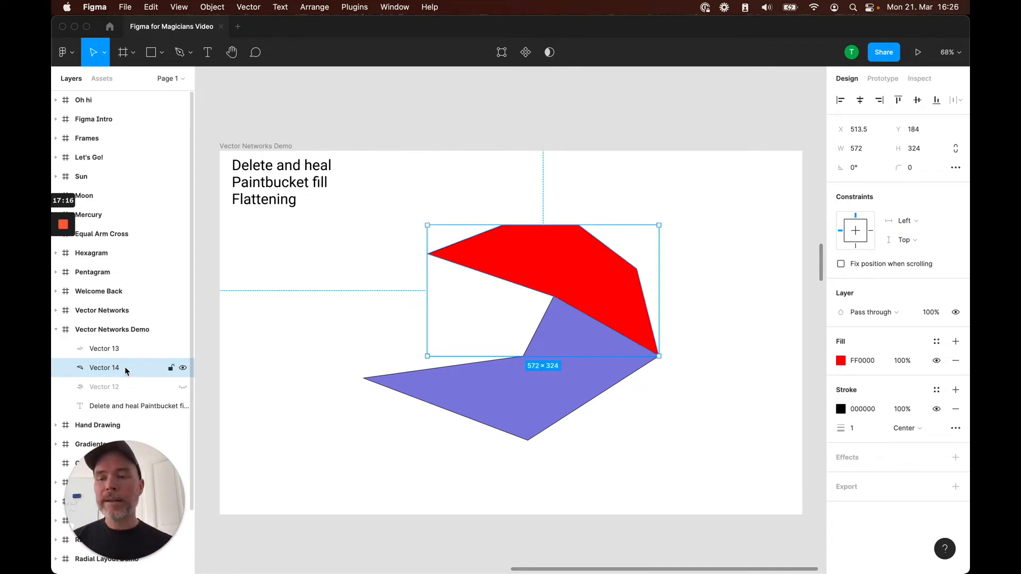
left_click(182, 368)
left_click(182, 368)
left_click(183, 368)
left_click(183, 368)
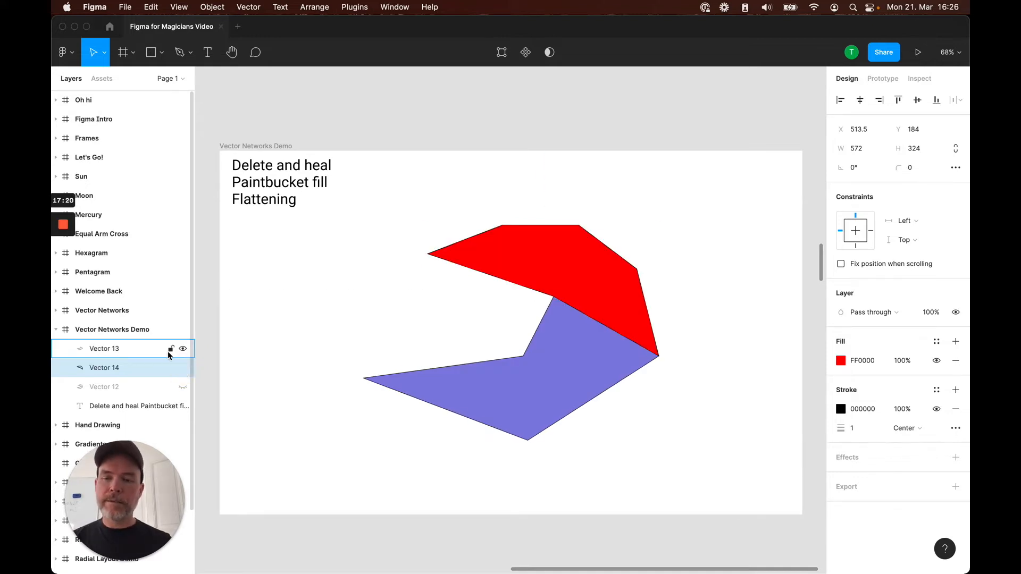
Rotate the violet Vector 13 to -19° and move it up to about X 445, Y 132 so its corner meets the red shape
left_click(577, 390)
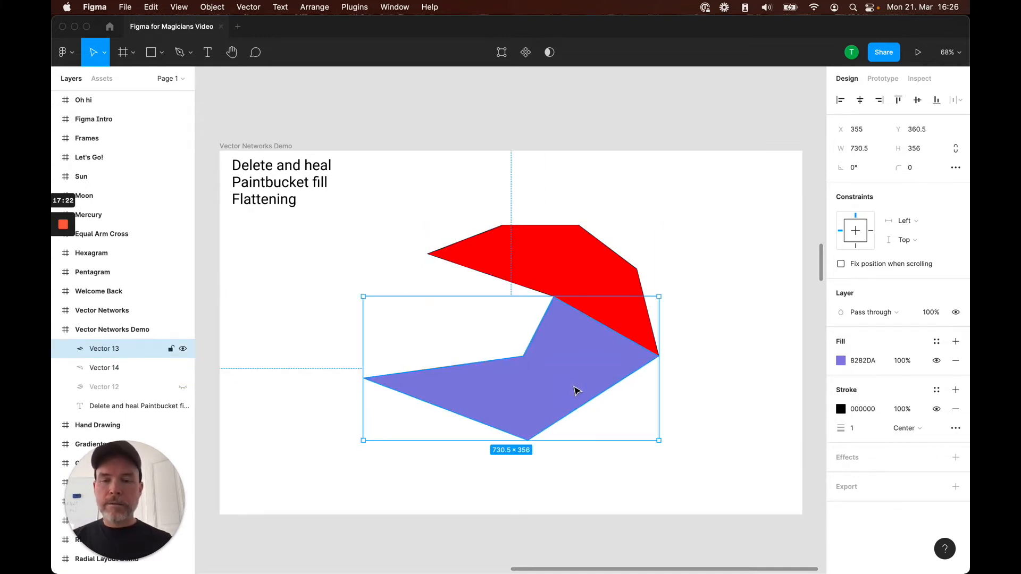
left_click_drag(360, 291, 407, 260)
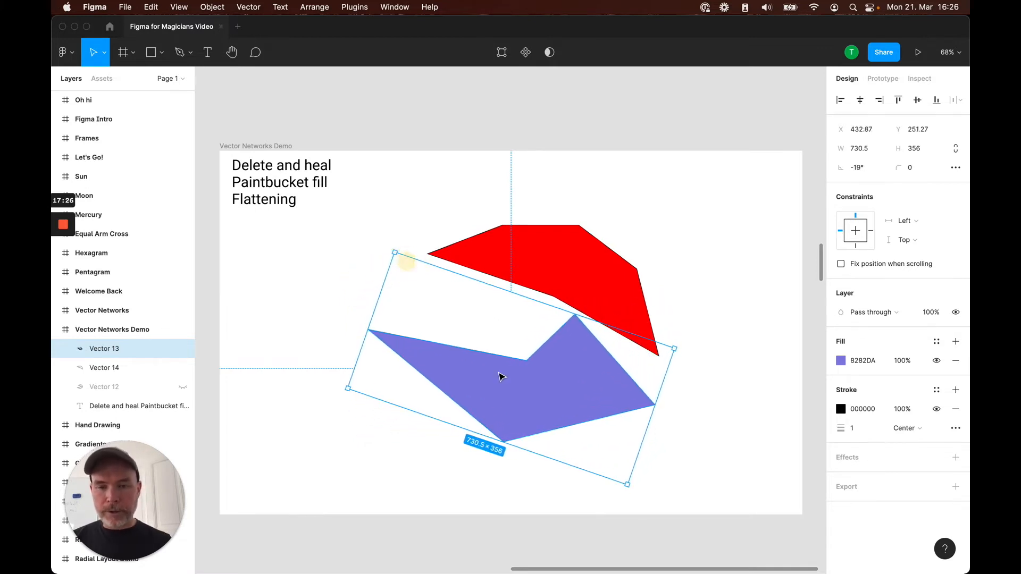
left_click_drag(554, 410, 556, 359)
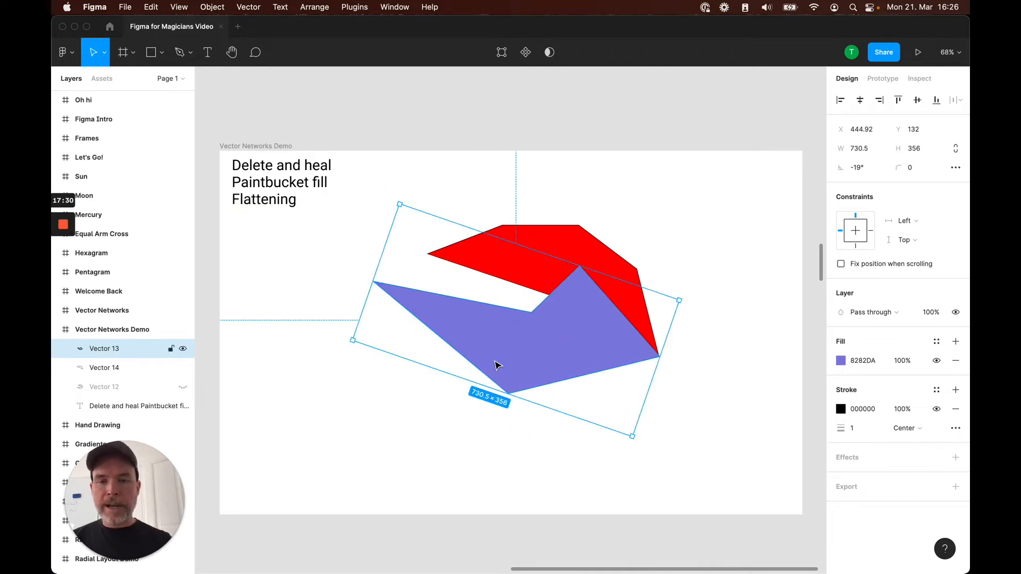
Reorder the layers so the violet Vector 13 sits directly below the red Vector 14, and deselect everything
left_click(563, 251)
left_click_drag(118, 355, 119, 371)
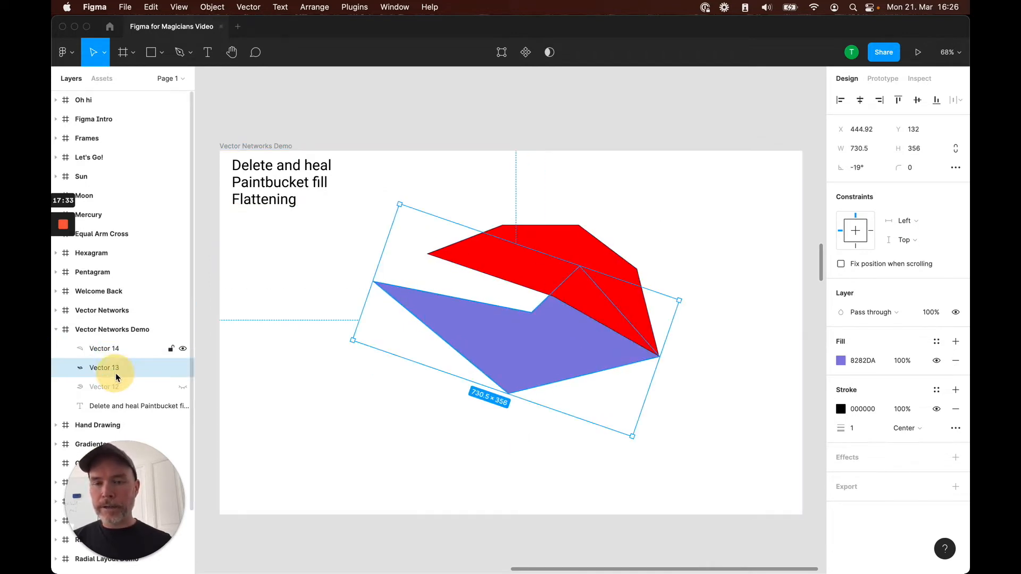
left_click(638, 243)
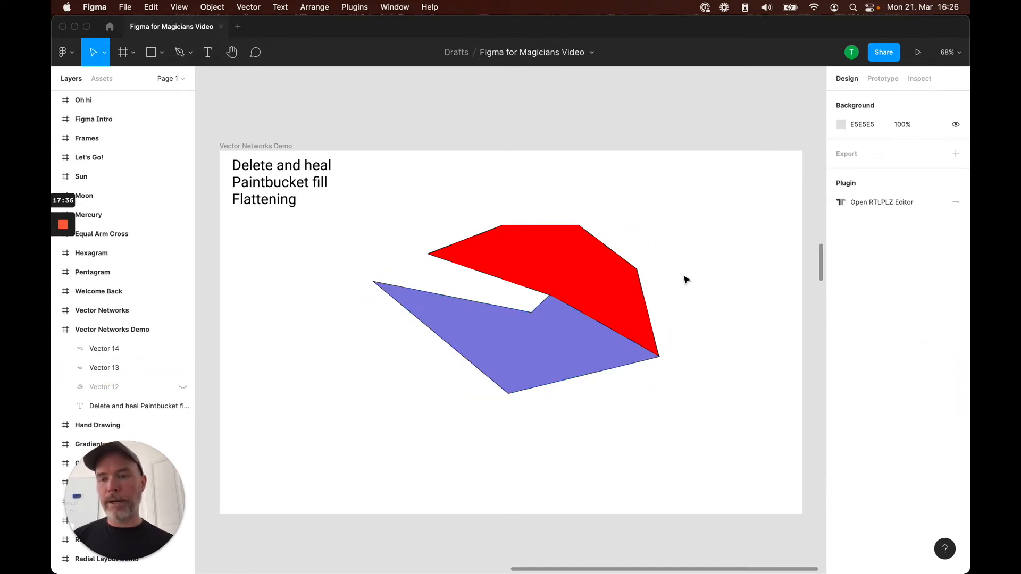
Select Vector 14 and Vector 13 together and flatten them into a single vector
left_click(114, 352)
left_click(114, 368, "shift")
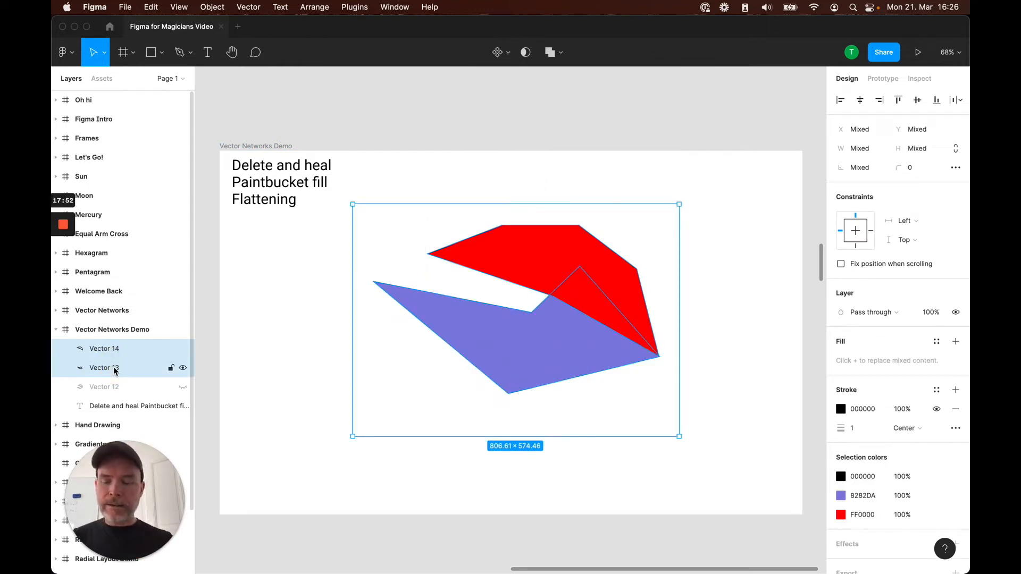
key("super+e")
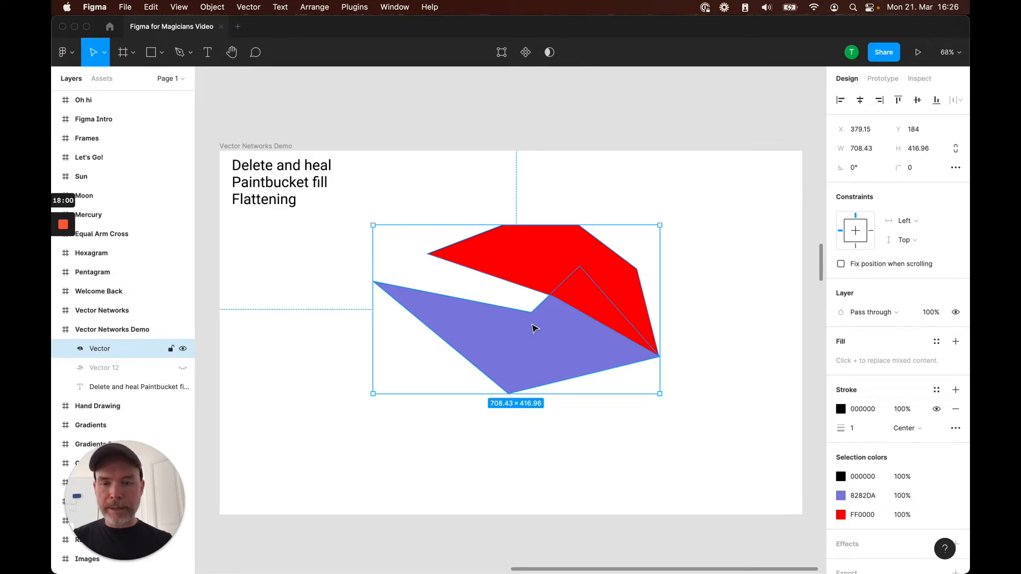
In the flattened vector, snap the violet region's upper point onto the red region's inner corner, test-moving the joined point and undoing that
double_click(548, 272)
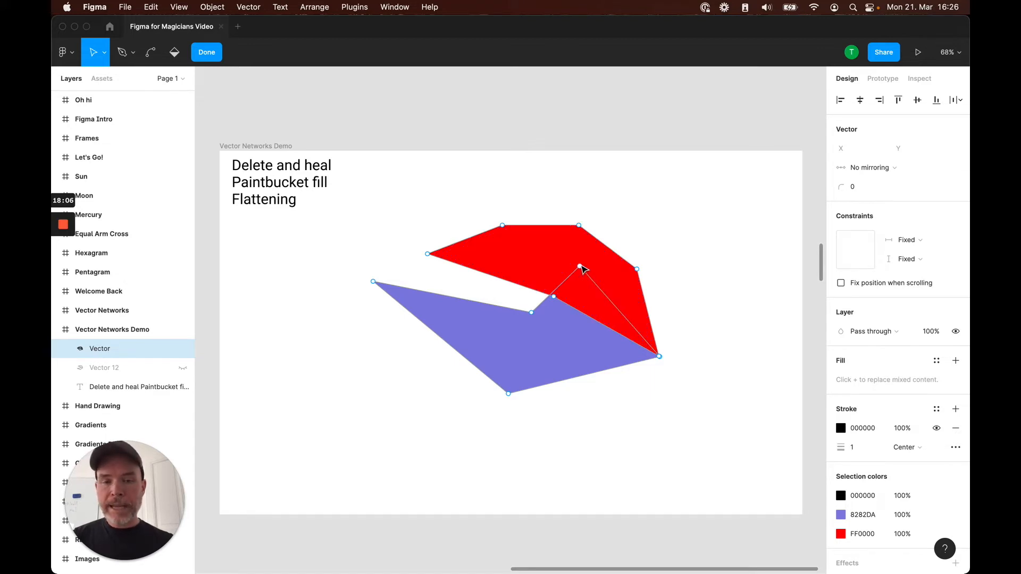
left_click_drag(580, 267, 561, 304)
left_click(557, 299)
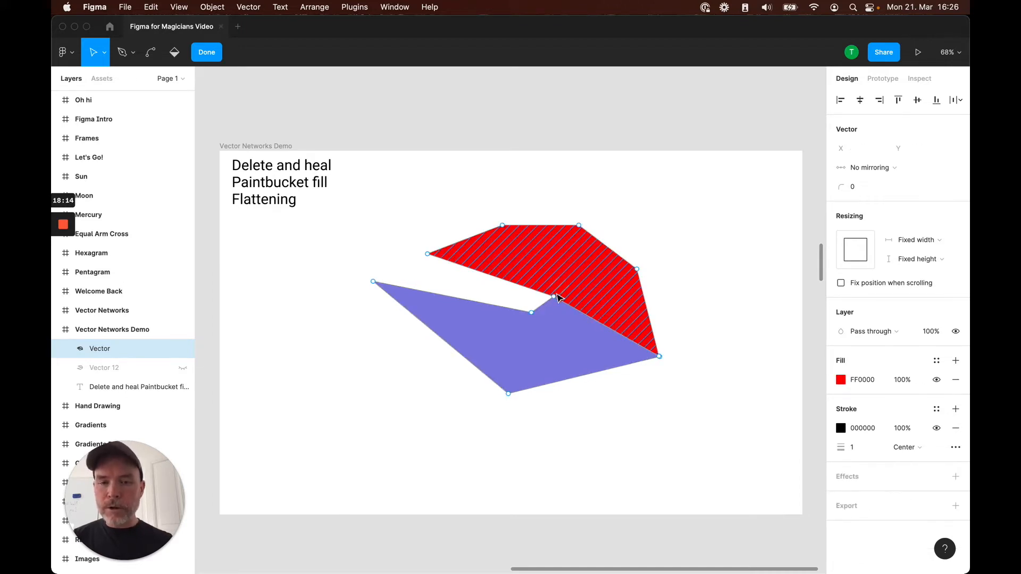
left_click_drag(554, 300, 568, 256)
key("super+z")
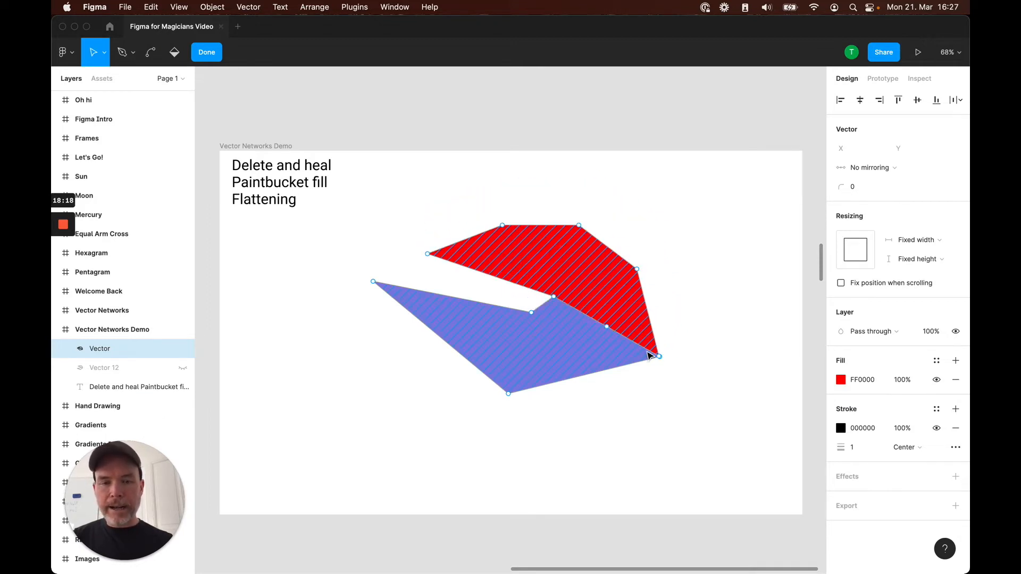
Join the overlapping points at the shared outer corner, move the red region slightly up and left, and deselect it
left_click(660, 357)
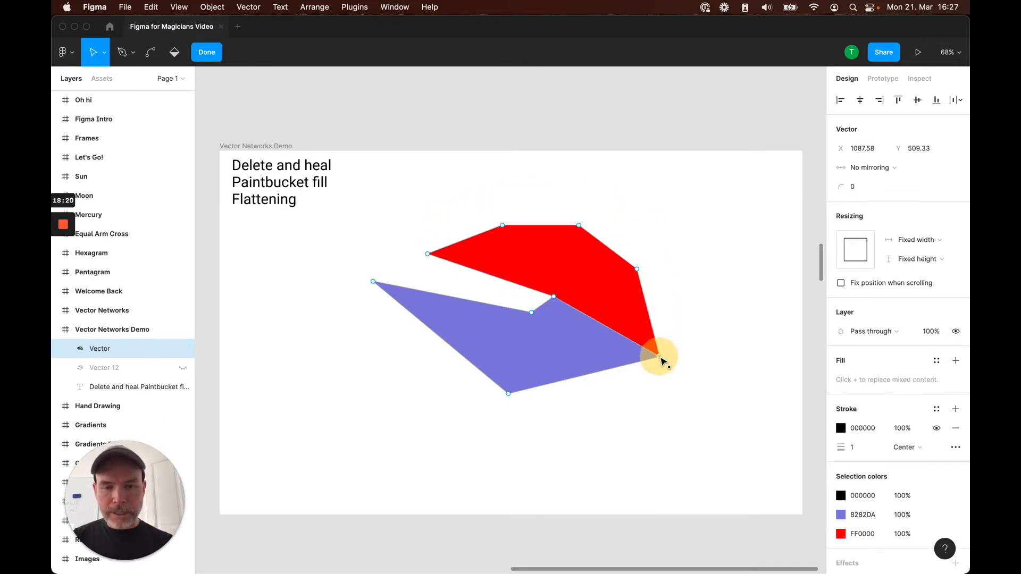
left_click(659, 353)
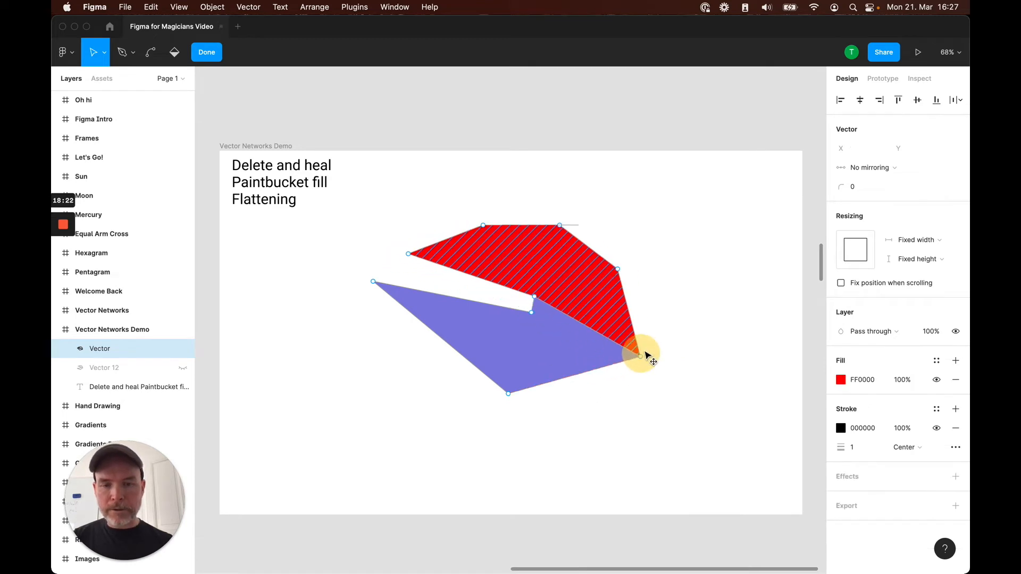
left_click_drag(662, 357, 645, 336)
left_click(694, 304)
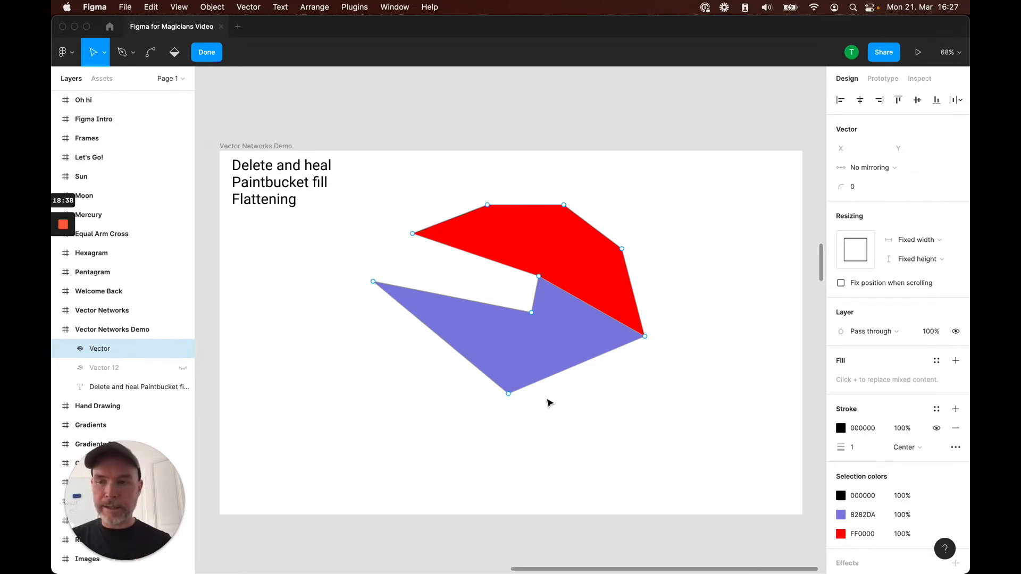
Leave point editing and move the whole flattened vector slightly down to X 384, Y 216
key("Escape")
left_click_drag(558, 334, 559, 364)
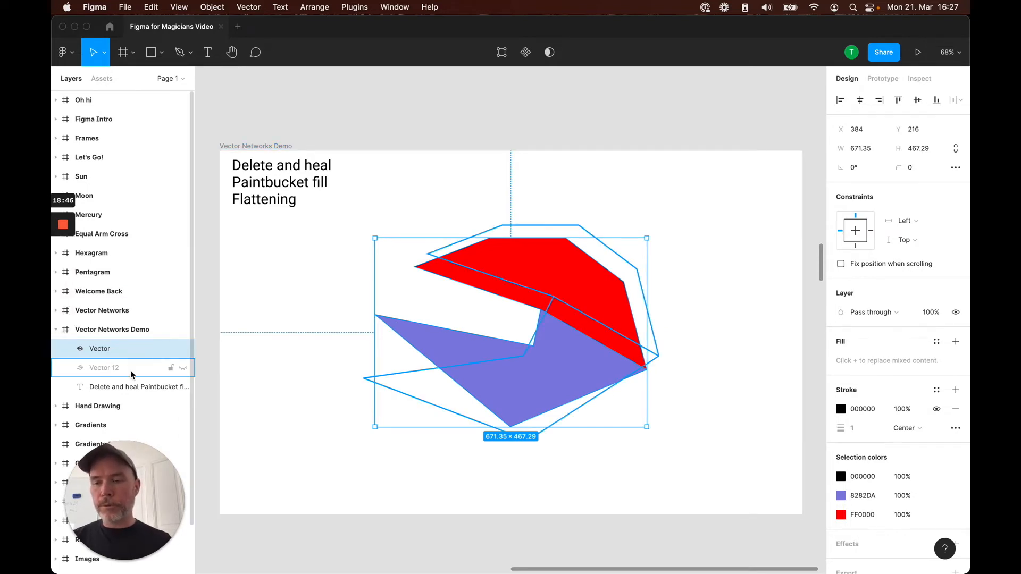
Zoom to the Hand Drawing frame and temporarily hide the Finished group to examine the Original group's engraving underneath
scroll(98, 399, "down", 2)
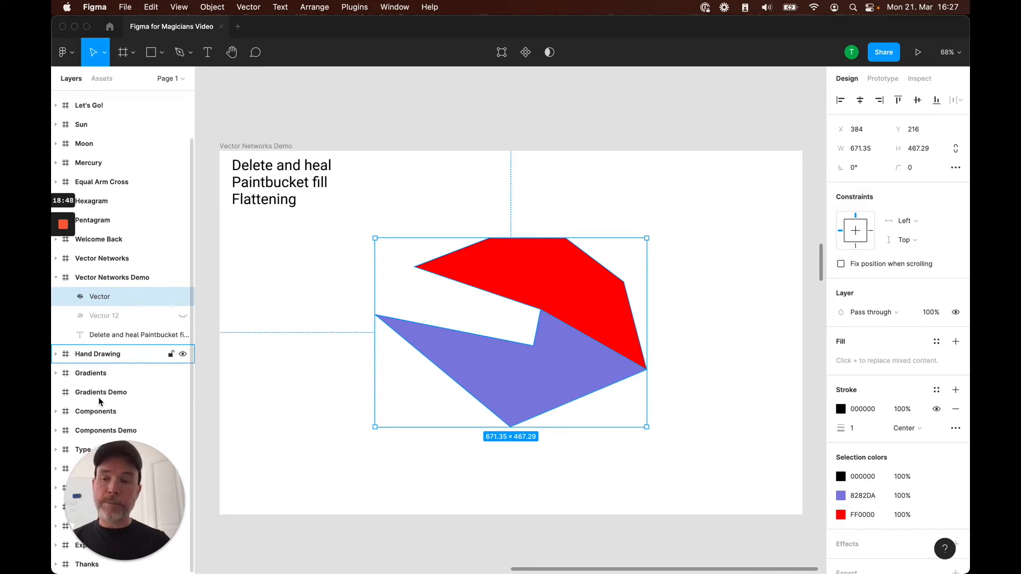
left_click(97, 354)
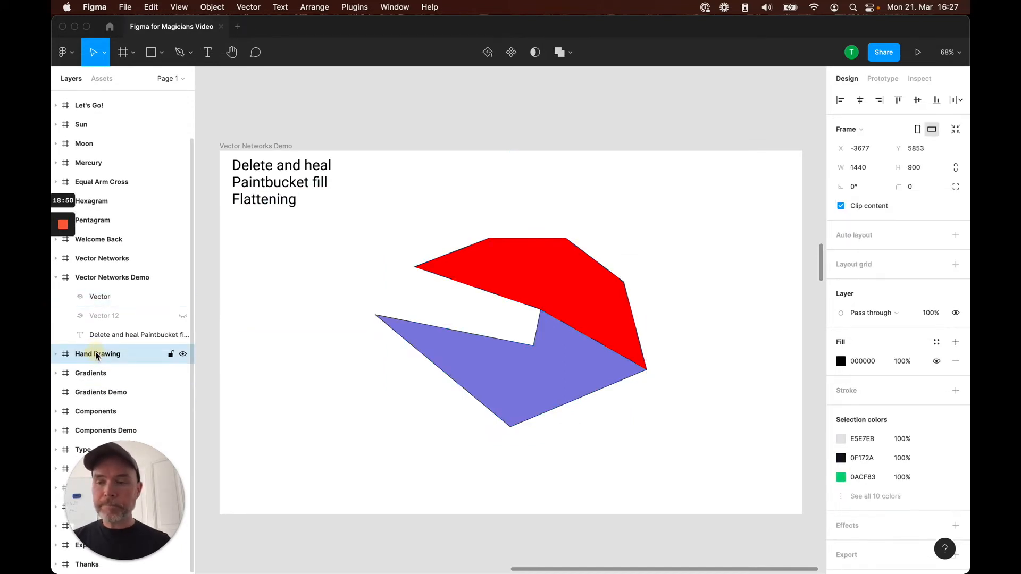
key("shift+2")
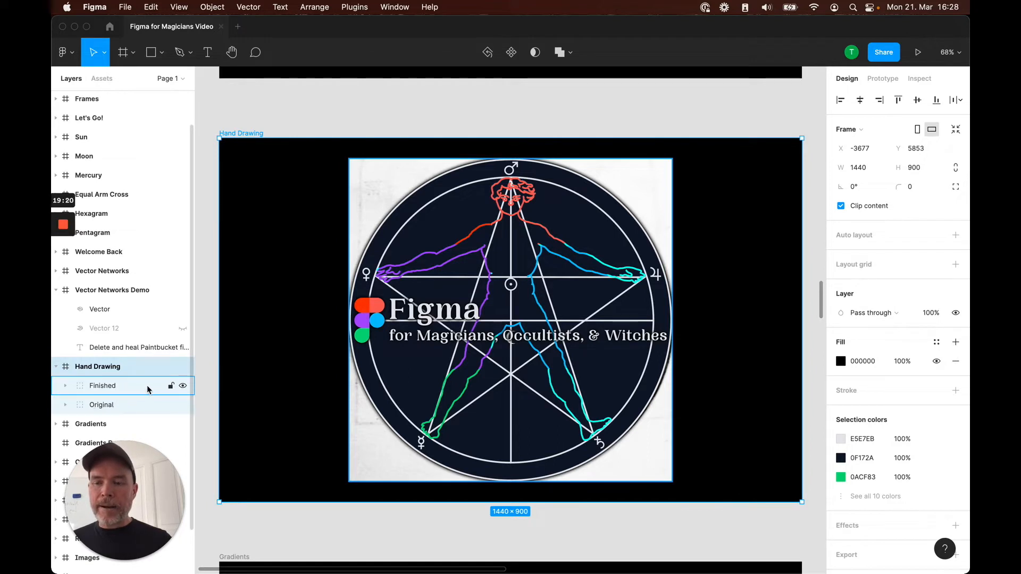
left_click(183, 387)
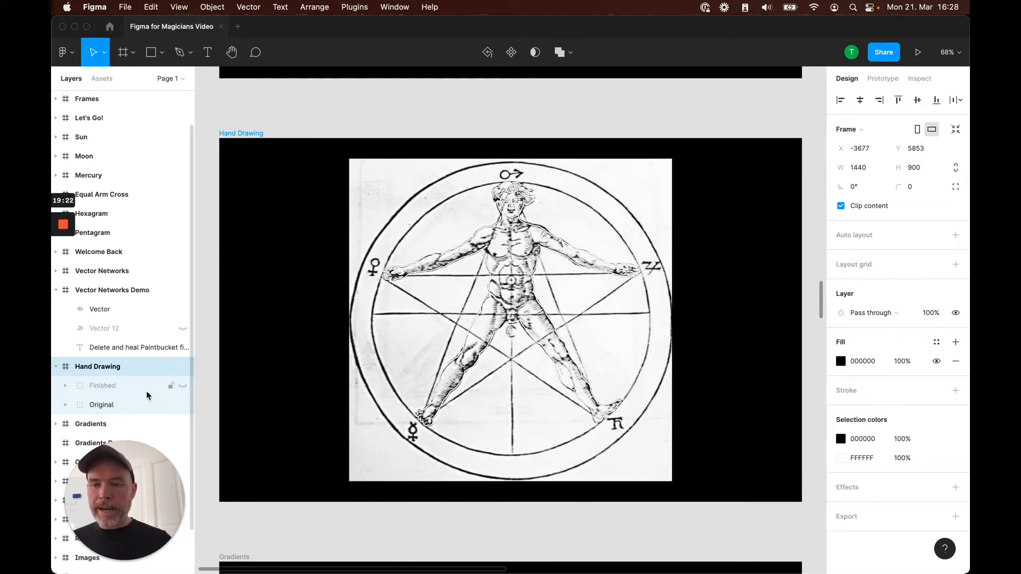
left_click(110, 405)
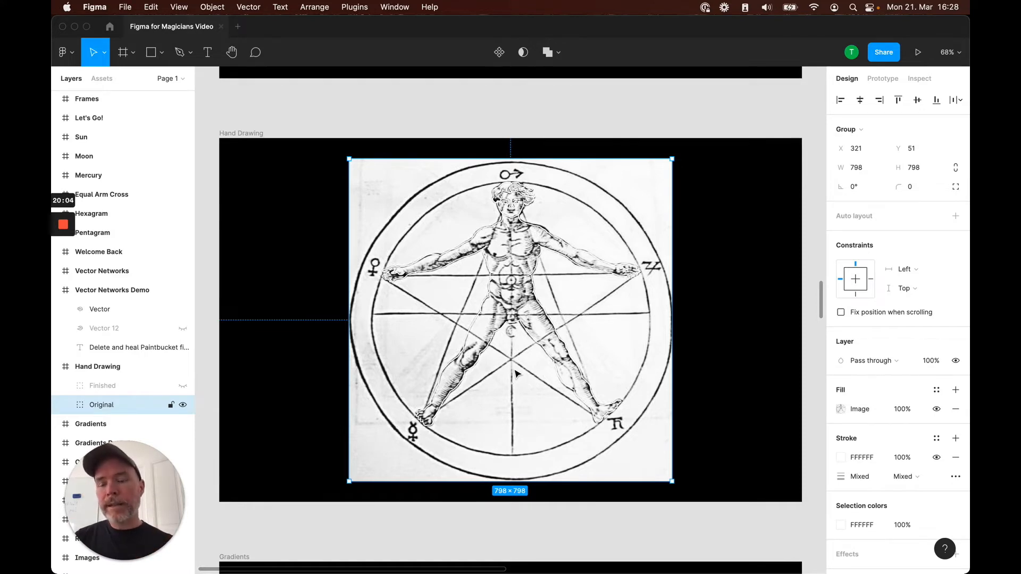
left_click(183, 386)
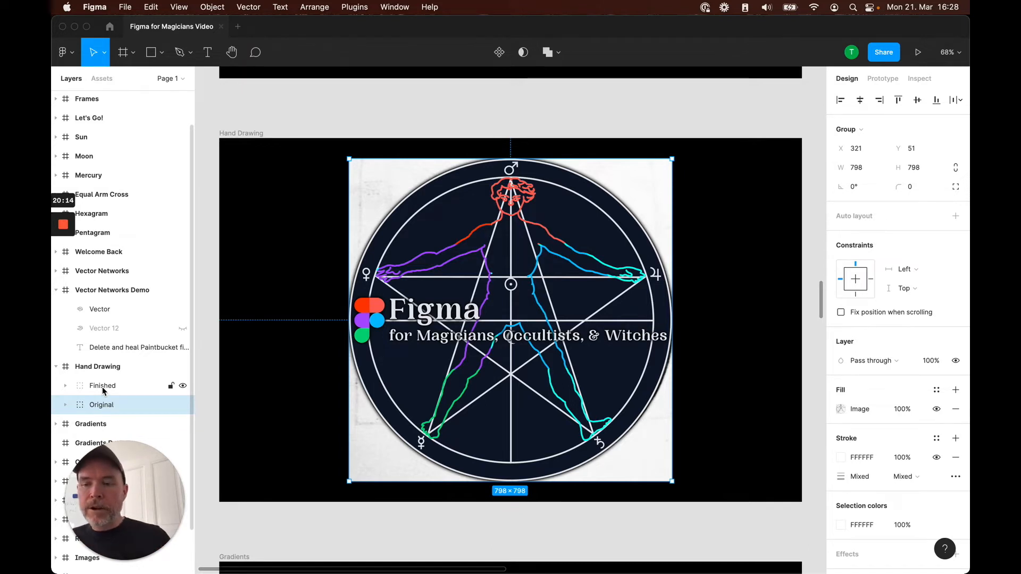
Check the layers inside the Original group, try moving the Finished group aside, and undo that move
left_click(102, 387)
left_click(64, 406)
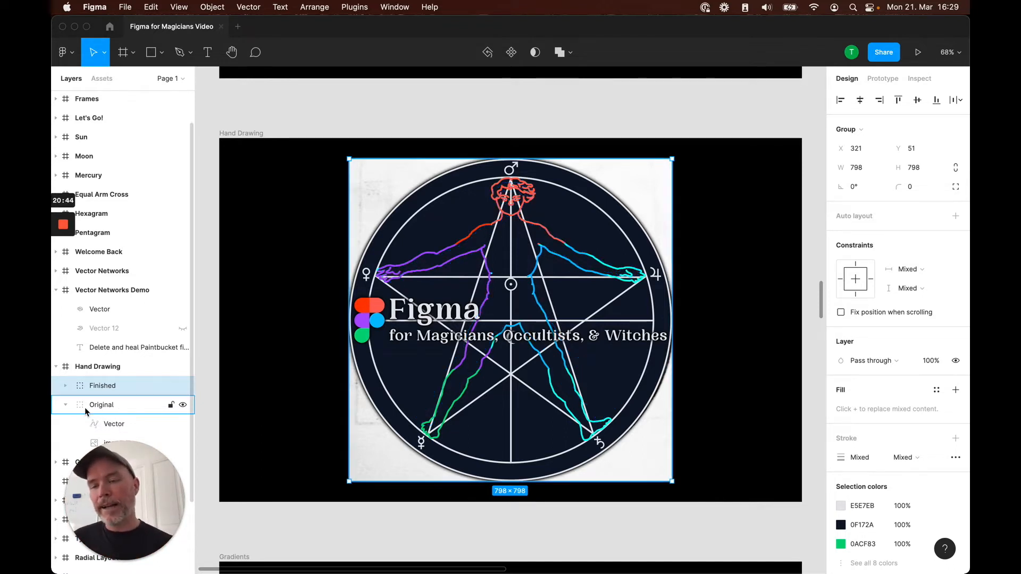
left_click(65, 405)
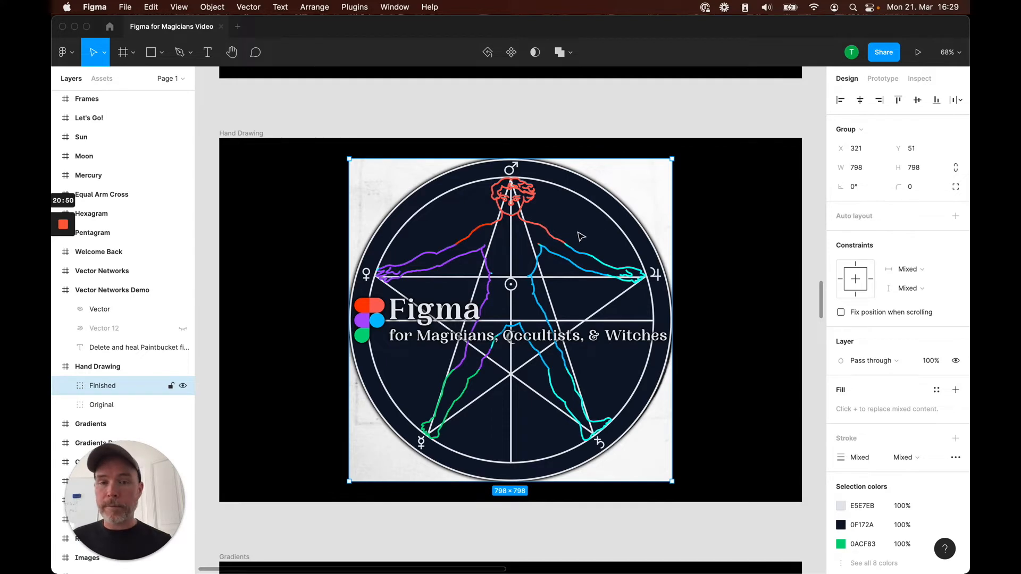
left_click_drag(611, 234, 540, 242)
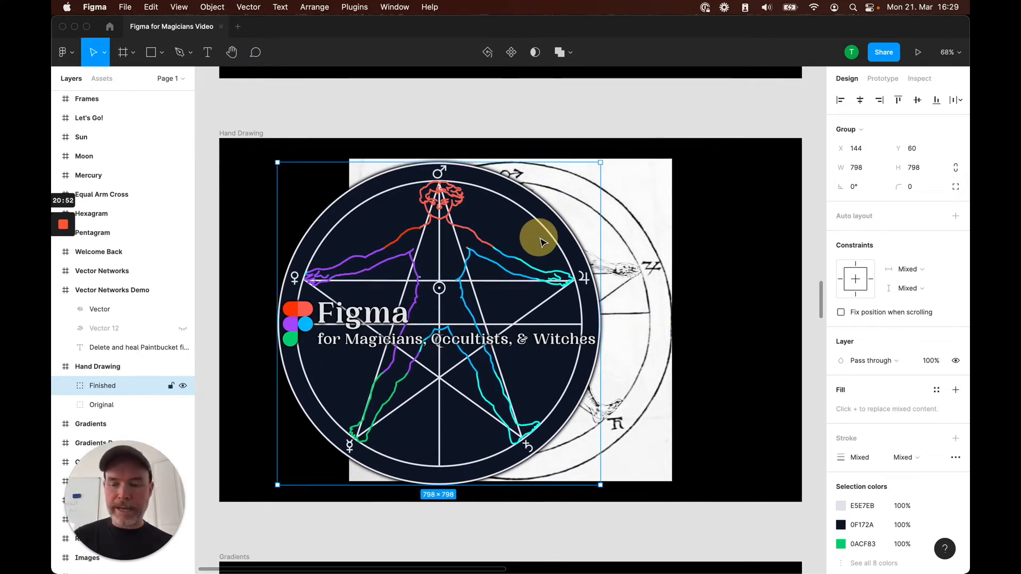
key("super+z")
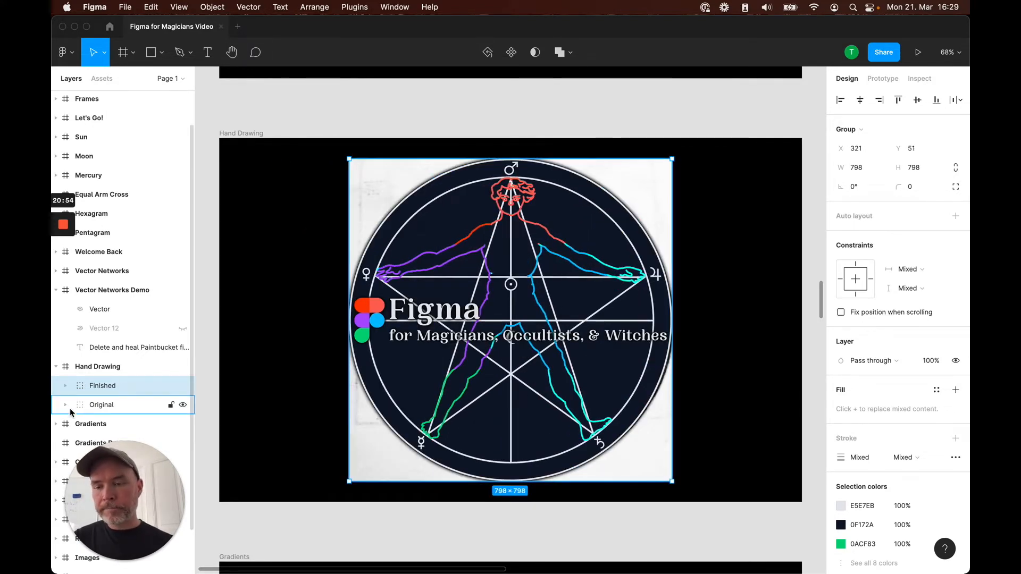
Draw a new frame about 1025 × 727 in the empty canvas area beside the Hand Drawing frame
scroll(576, 288, "right", 10)
scroll(577, 289, "down", 7)
scroll(577, 289, "right", 2)
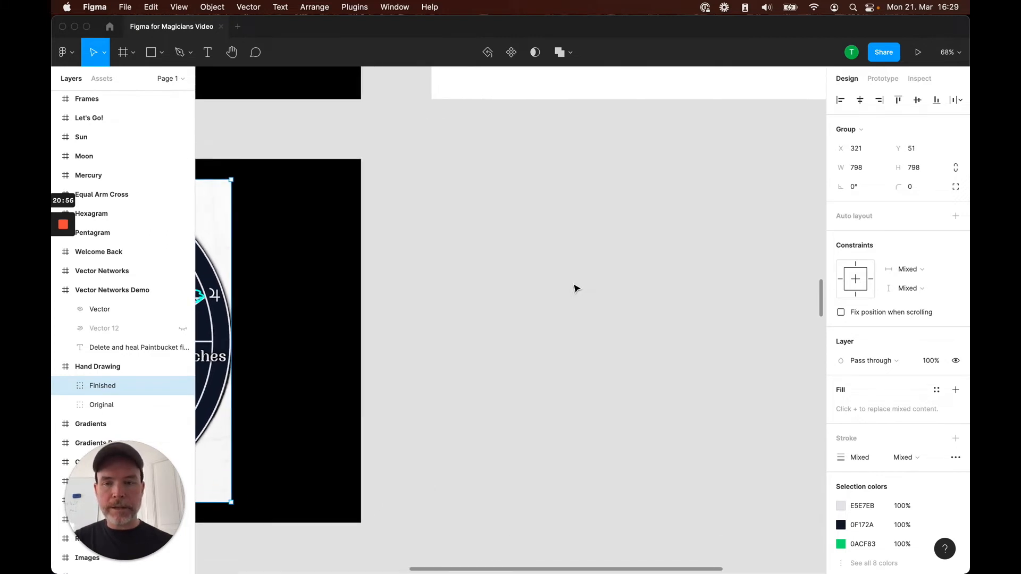
key("f")
left_click_drag(375, 204, 790, 498)
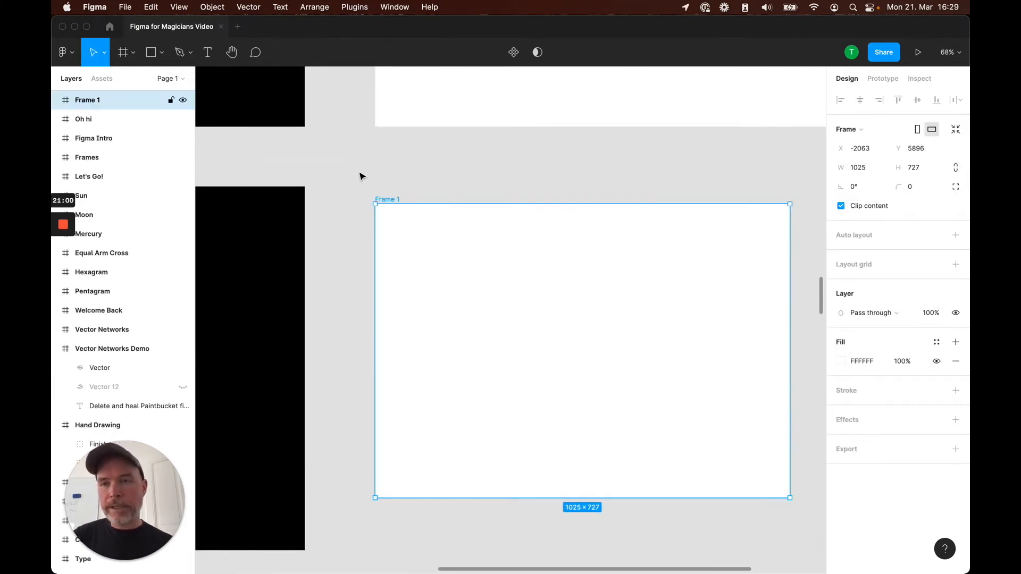
Draw a closed five-point outline with the Pen tool in the new frame, leave point editing, and delete it
left_click(186, 58)
left_click(476, 266)
left_click(610, 258)
left_click(655, 342)
left_click(523, 418)
left_click(484, 331)
left_click(476, 266)
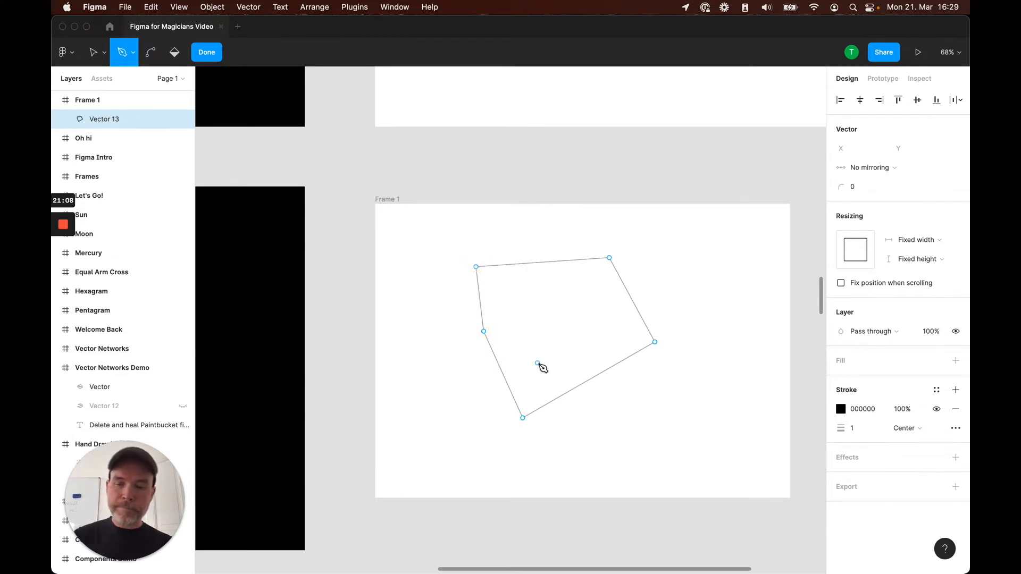
key("Escape")
key("Delete")
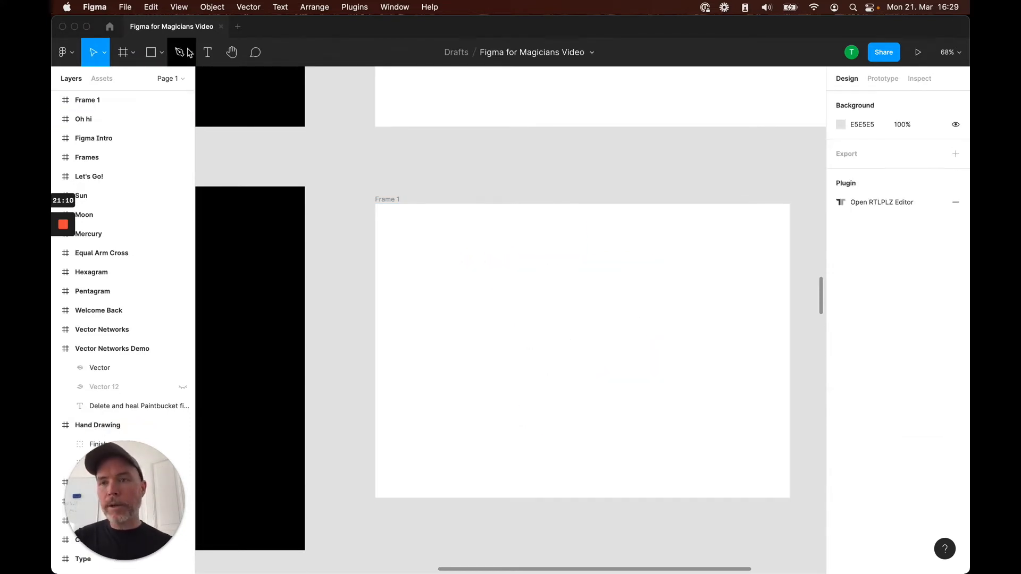
Draw a freehand closed loop about 487 × 438 in the new frame with the Pencil tool and return to Move
left_click(189, 52)
left_click(179, 96)
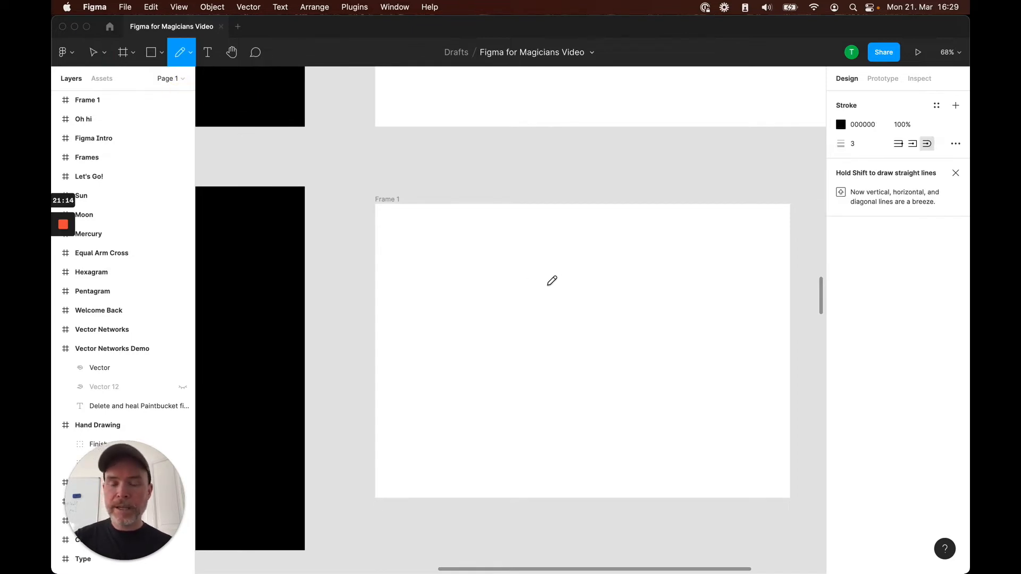
mouse_move(474, 333)
left_mouse_down()
mouse_move(480, 301)
mouse_move(523, 262)
mouse_move(608, 251)
mouse_move(664, 280)
mouse_move(673, 339)
mouse_move(607, 415)
mouse_move(566, 428)
mouse_move(502, 387)
mouse_move(474, 333)
left_mouse_up()
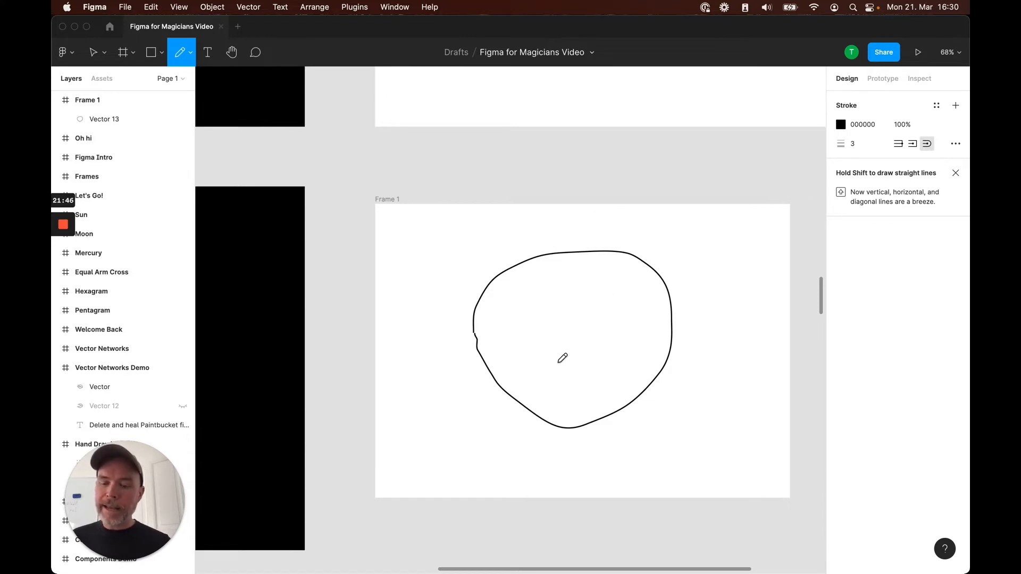
key("v")
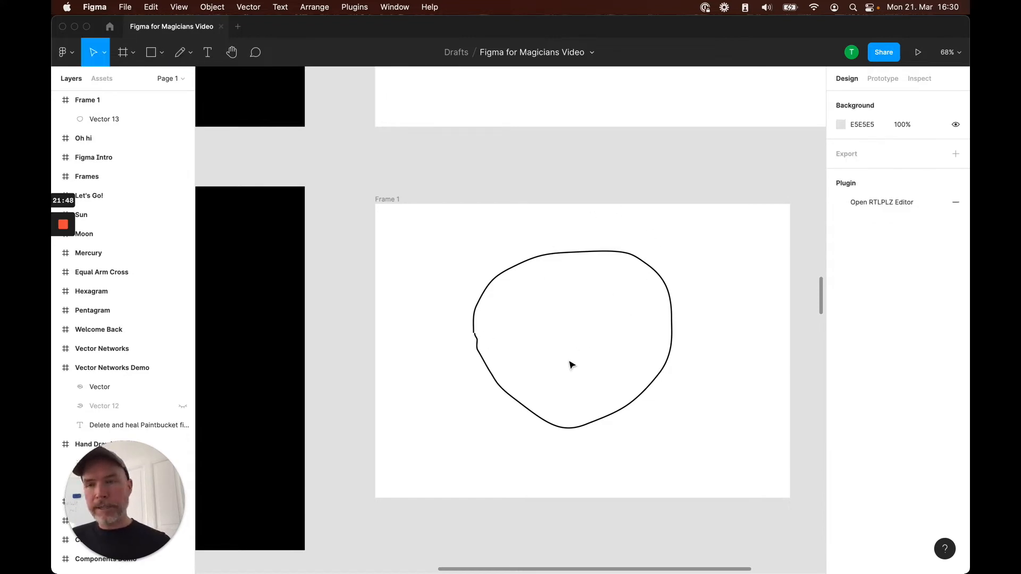
Open the freehand loop for point editing, test-move its lower-right point outward, and undo that move
double_click(567, 260)
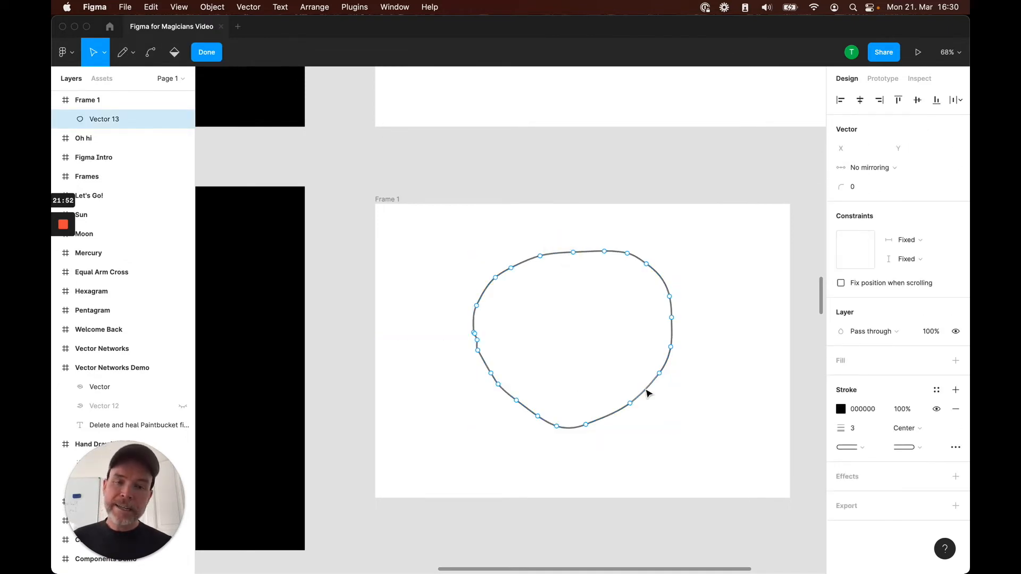
left_click(660, 373)
left_click_drag(659, 373, 688, 426)
key("super+z")
Smooth the kink on the loop's left edge by shifting its points slightly upward, finish point editing, and deselect the loop
left_click_drag(476, 334, 473, 330)
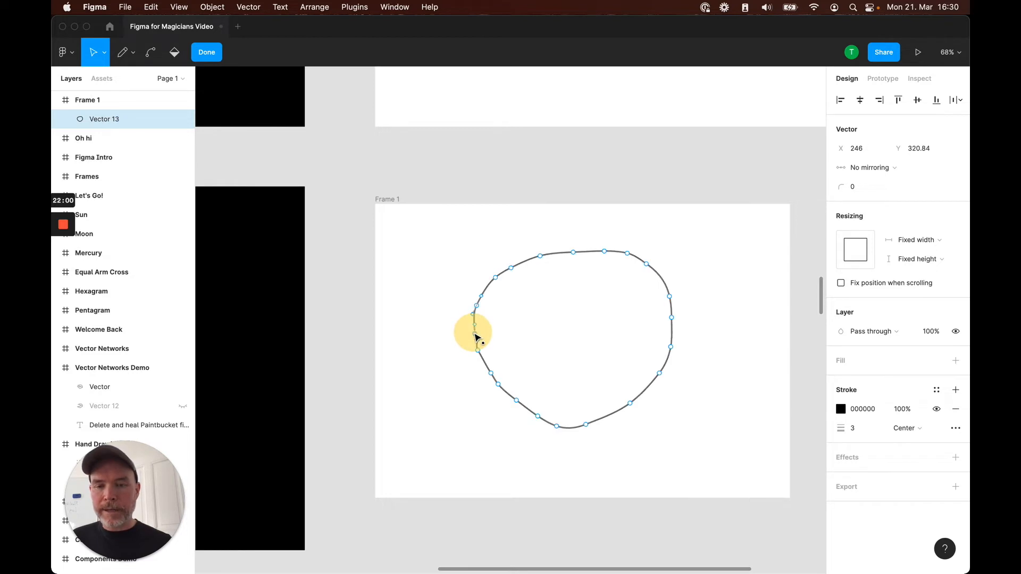
left_click(552, 343)
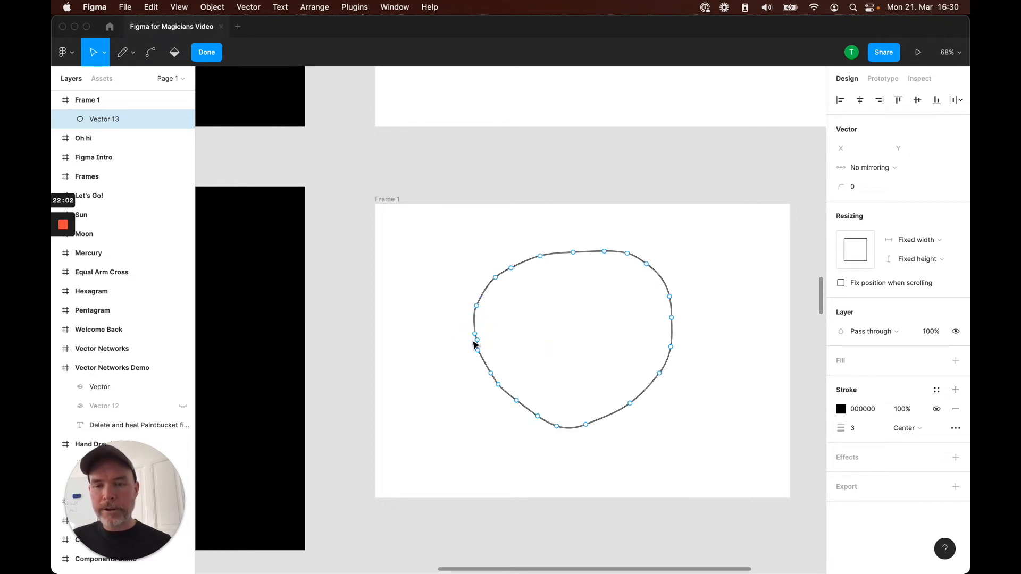
left_click_drag(477, 337, 477, 328)
left_click(570, 320)
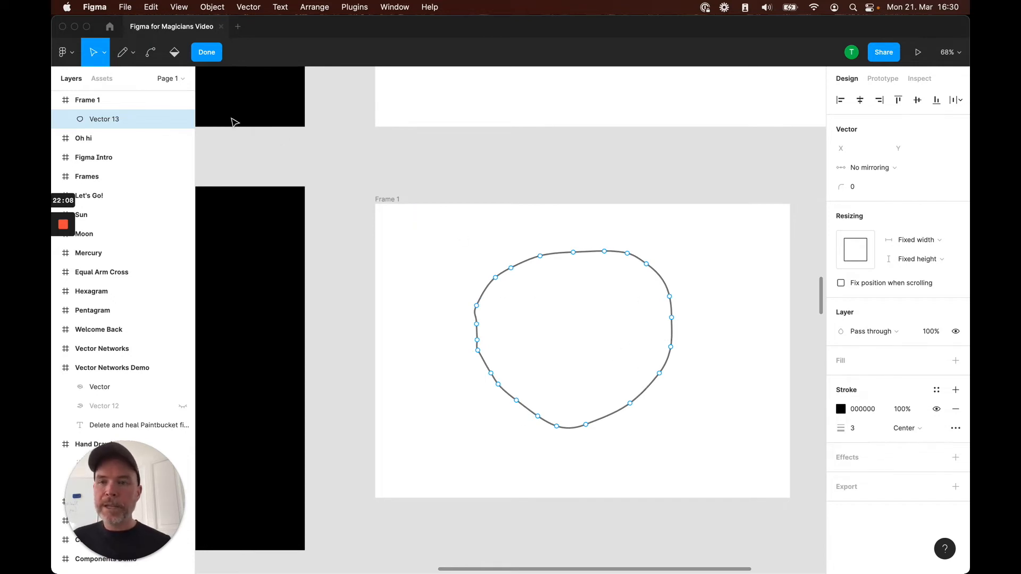
left_click(206, 51)
left_click(457, 230)
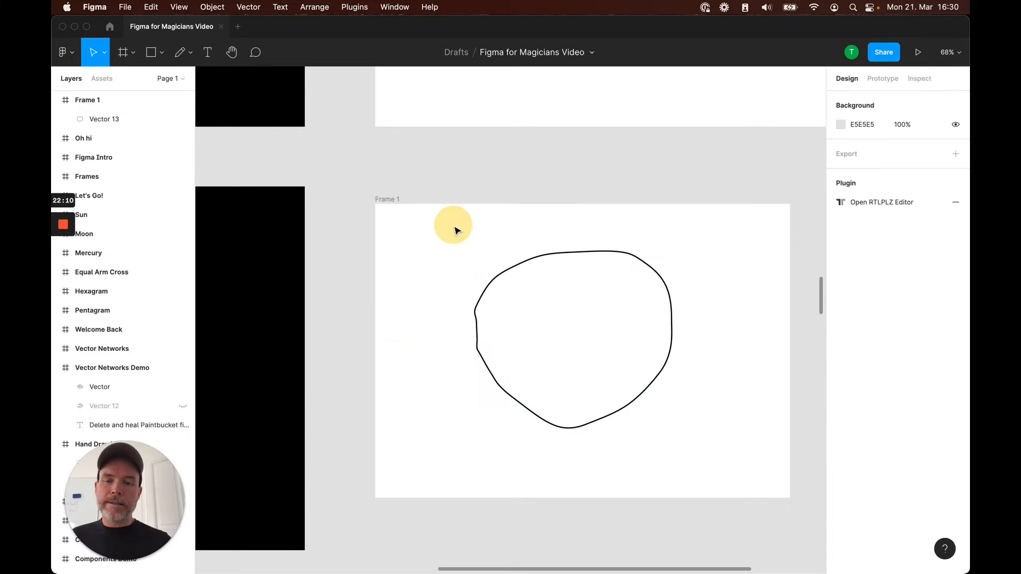
Find the Gradients frame in the layer list and zoom to it to view the Fill types slide
left_click(518, 272)
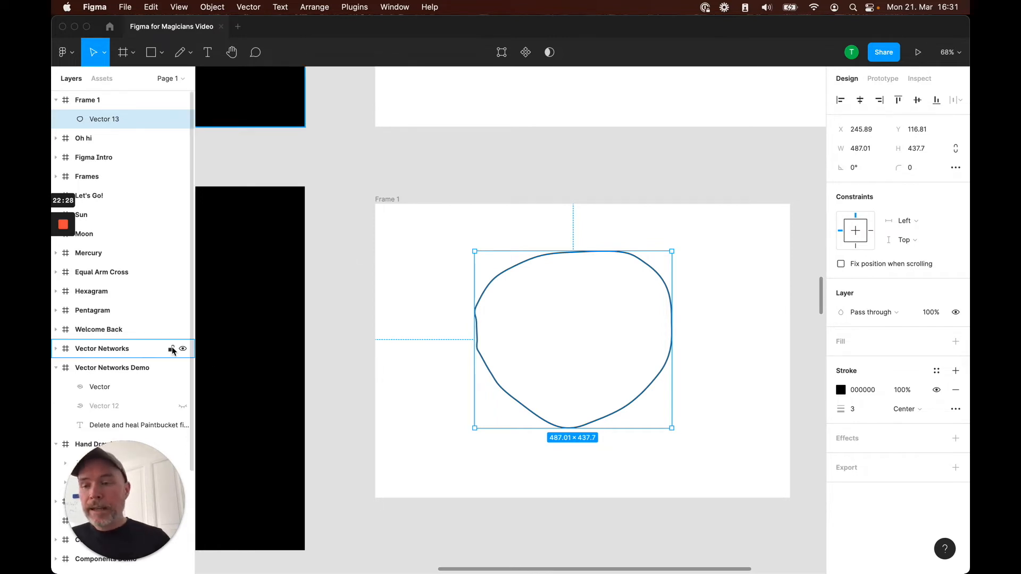
scroll(143, 368, "down", 3)
scroll(143, 368, "down", 2)
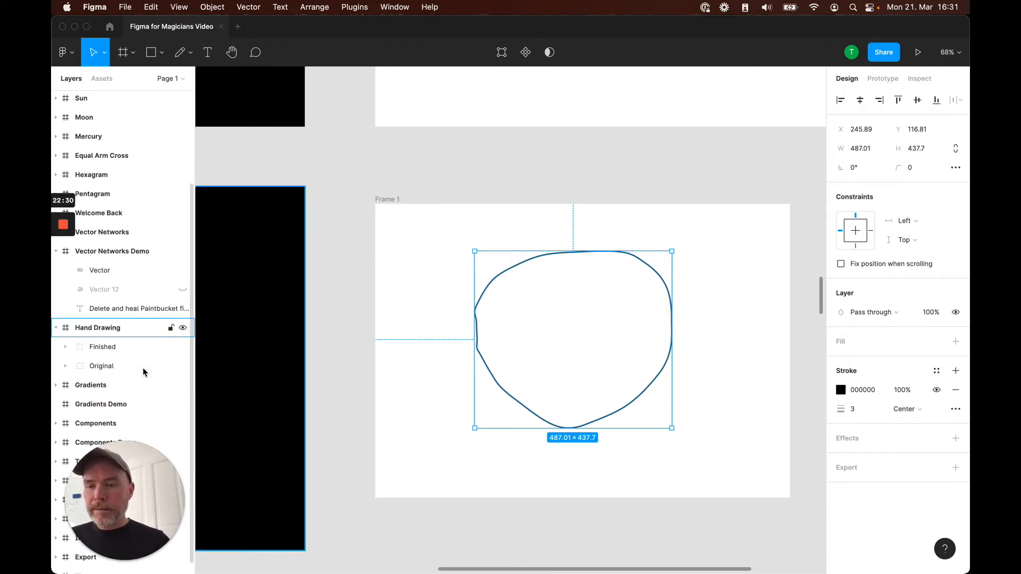
left_click(86, 379)
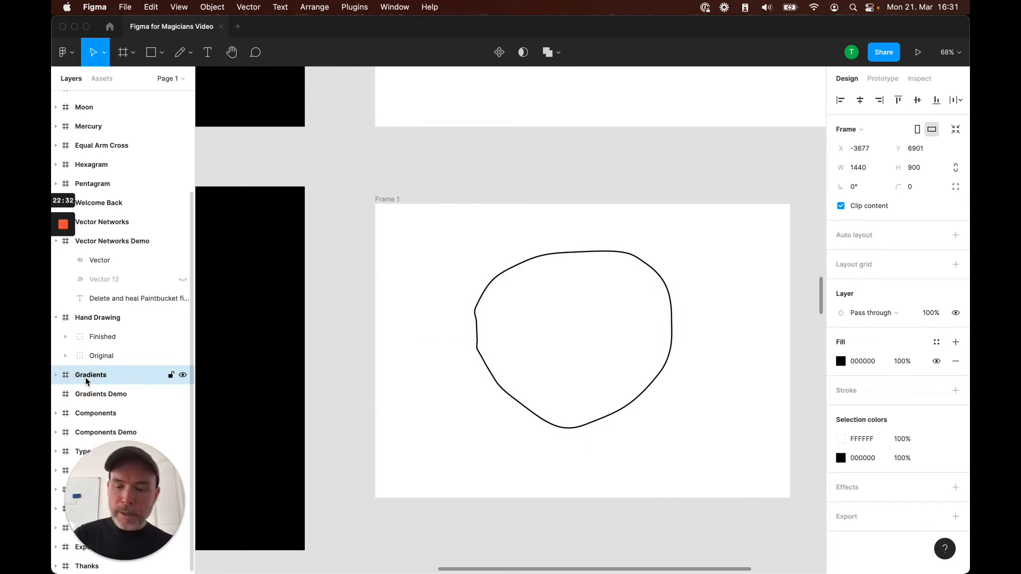
key("shift+2")
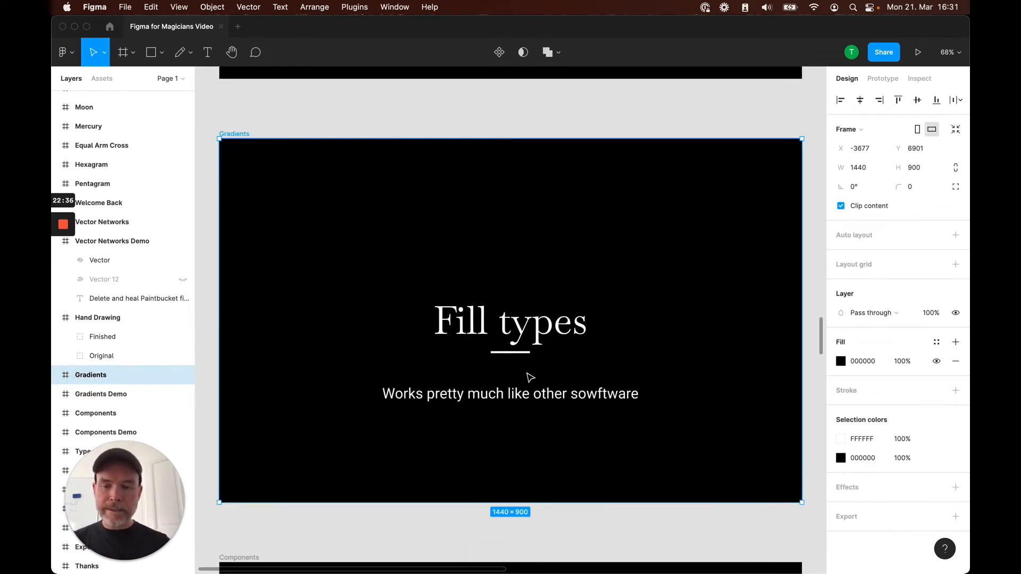
In the empty Gradients Demo frame, draw a rectangle about 638 × 573 and center it within the frame
left_click(77, 397)
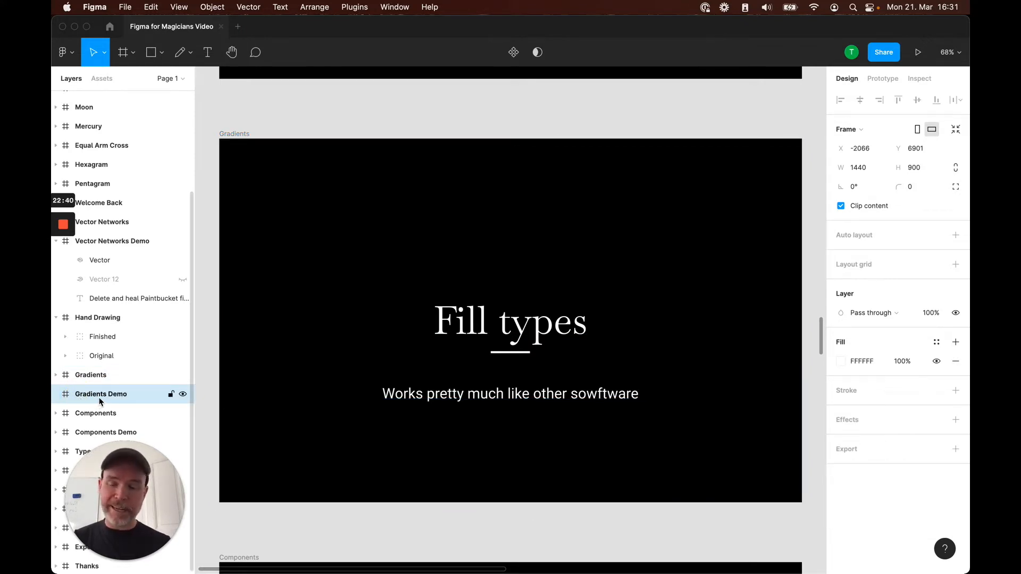
key("shift+2")
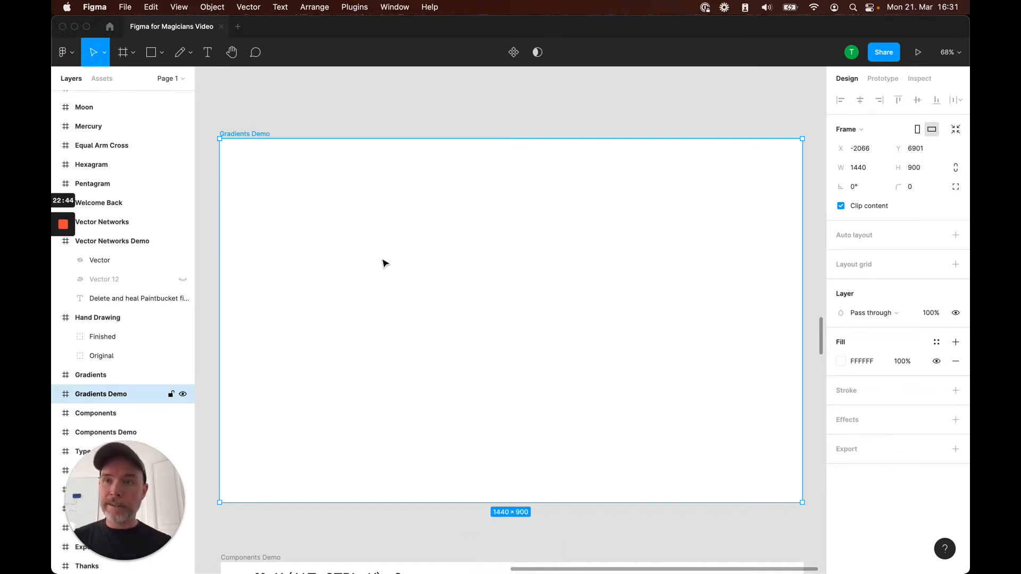
key("r")
left_click_drag(320, 191, 579, 423)
left_click_drag(444, 287, 513, 314)
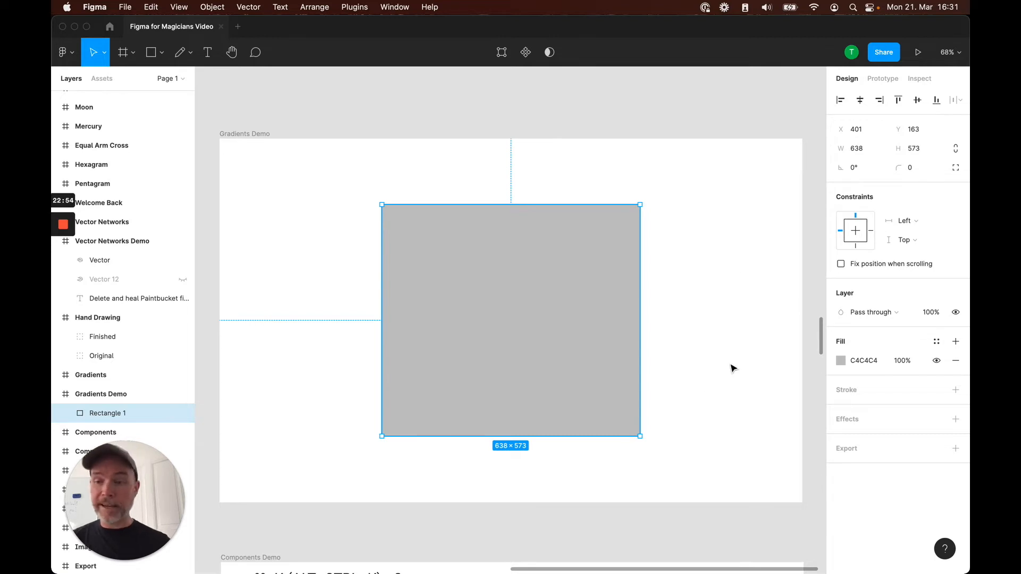
Recolor the rectangle's solid fill to BE5151 and change its fill type to Linear
left_click(842, 361)
left_click_drag(741, 323, 766, 313)
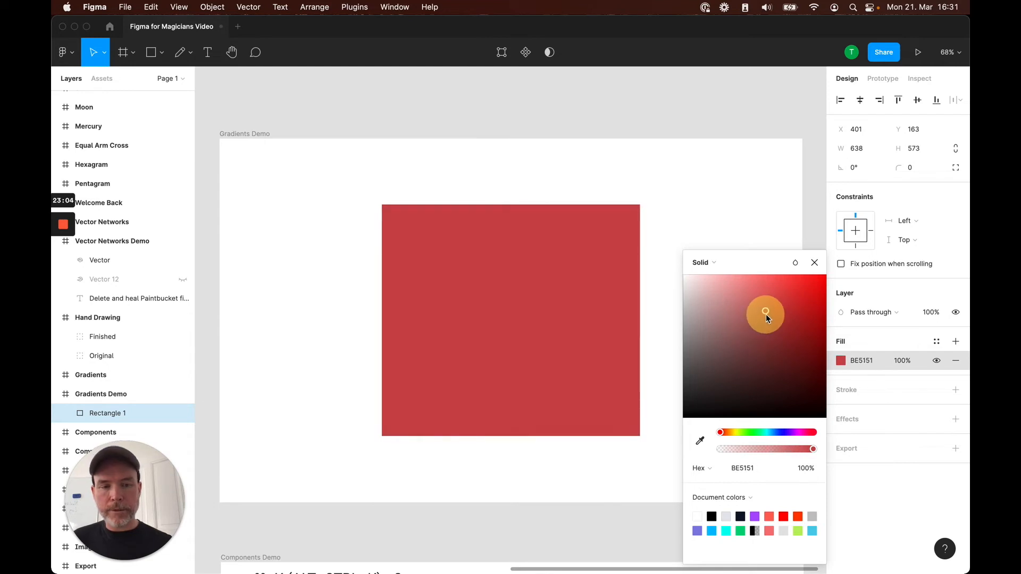
left_click(714, 263)
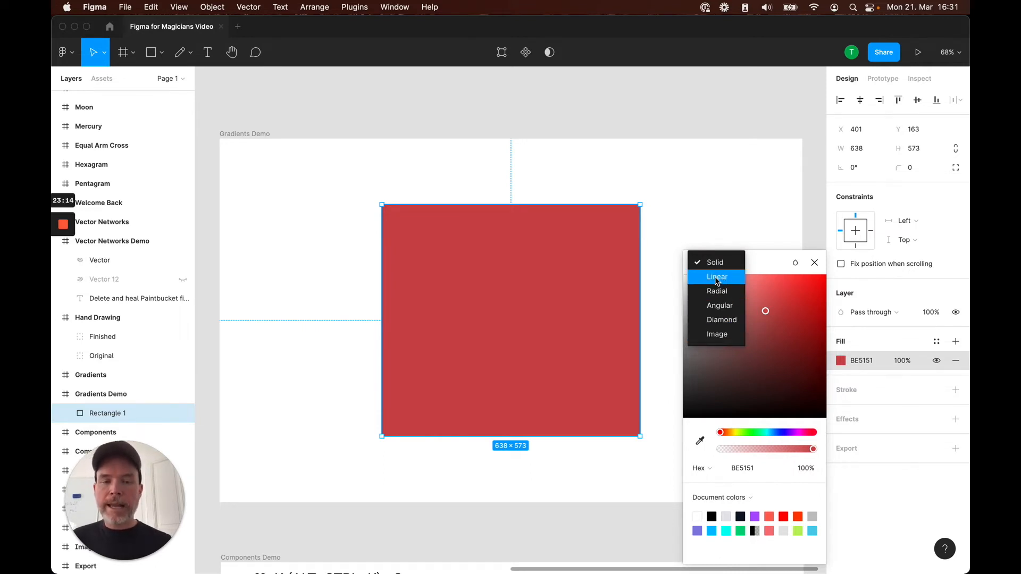
left_click(717, 277)
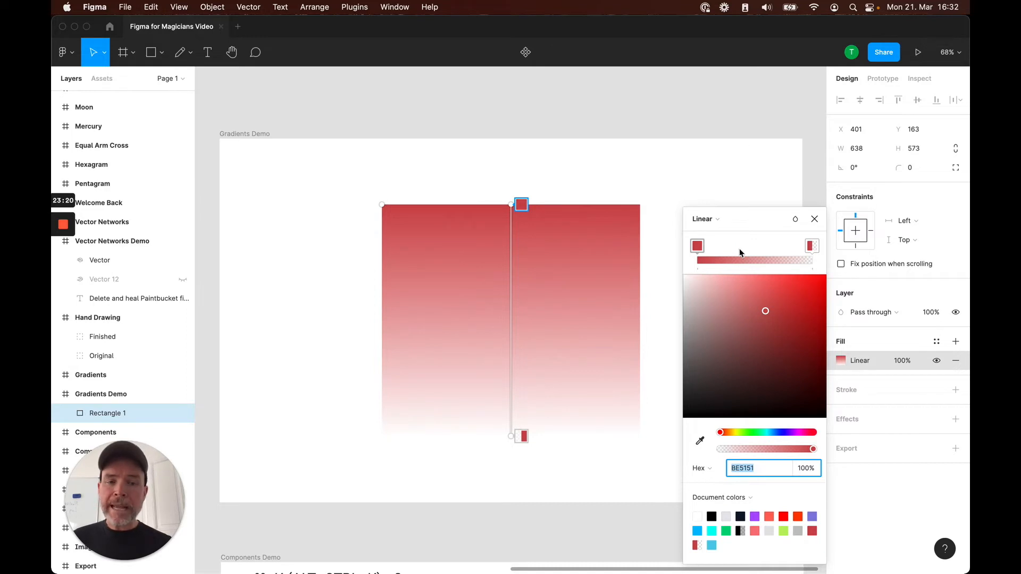
Make the linear gradient's transparent end stop fully opaque and shift its hue to blue, 5162BE
left_click(698, 250)
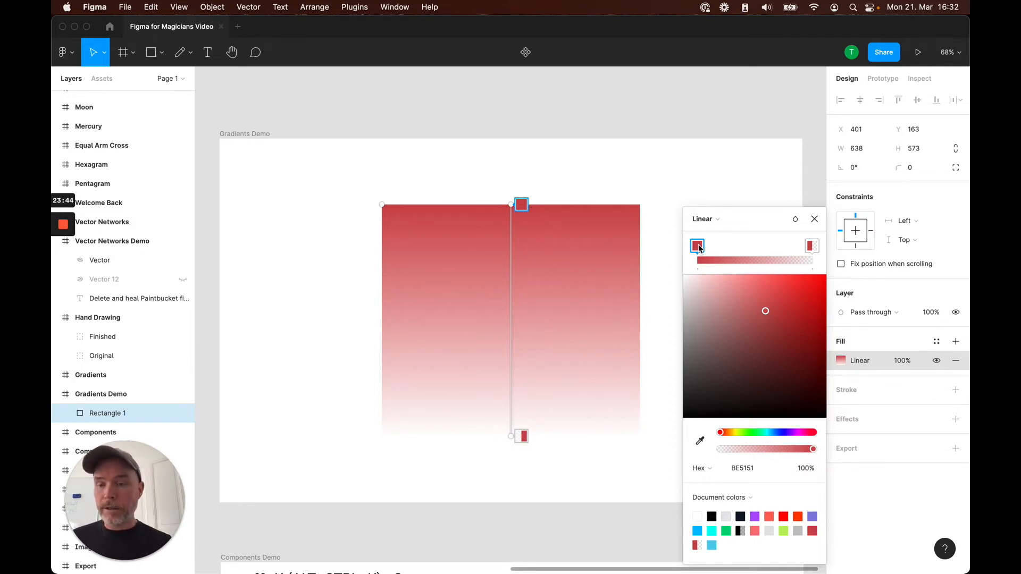
left_click(813, 246)
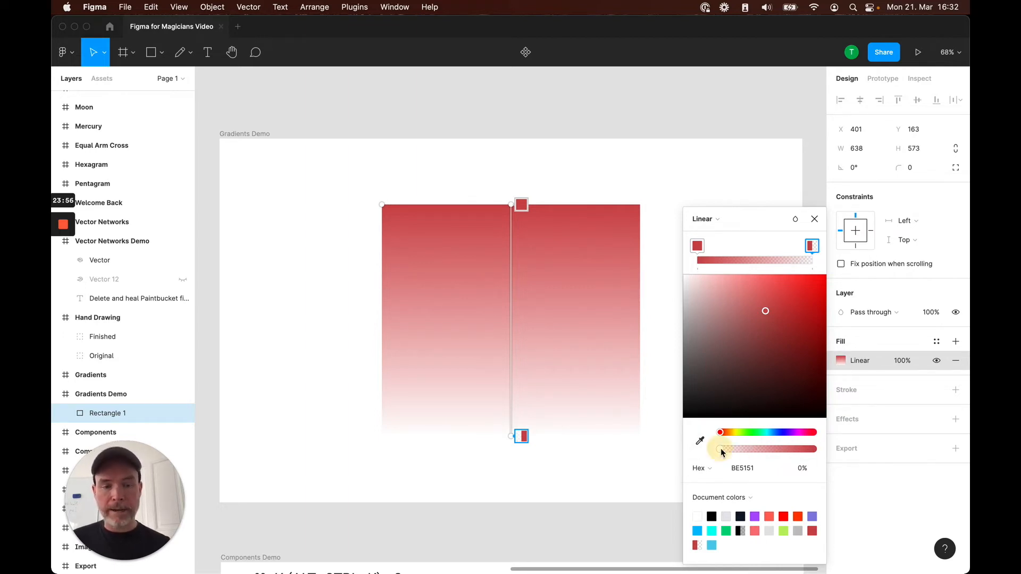
left_click_drag(720, 449, 836, 447)
left_click(763, 433)
left_click_drag(762, 433, 780, 432)
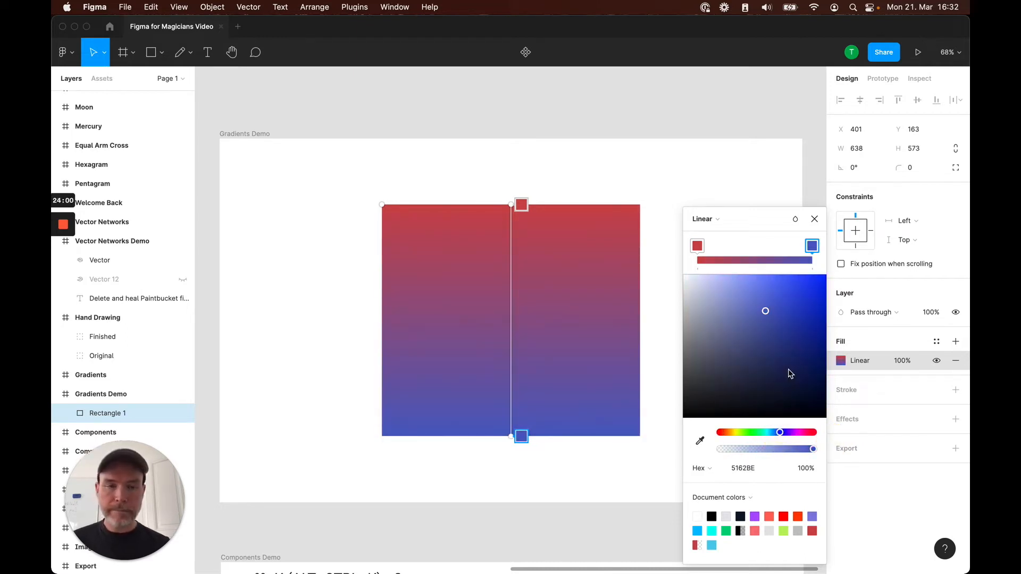
Add a green 5A8859 stop midway along the gradient and a purple 63558B stop between it and the red start
left_click(755, 247)
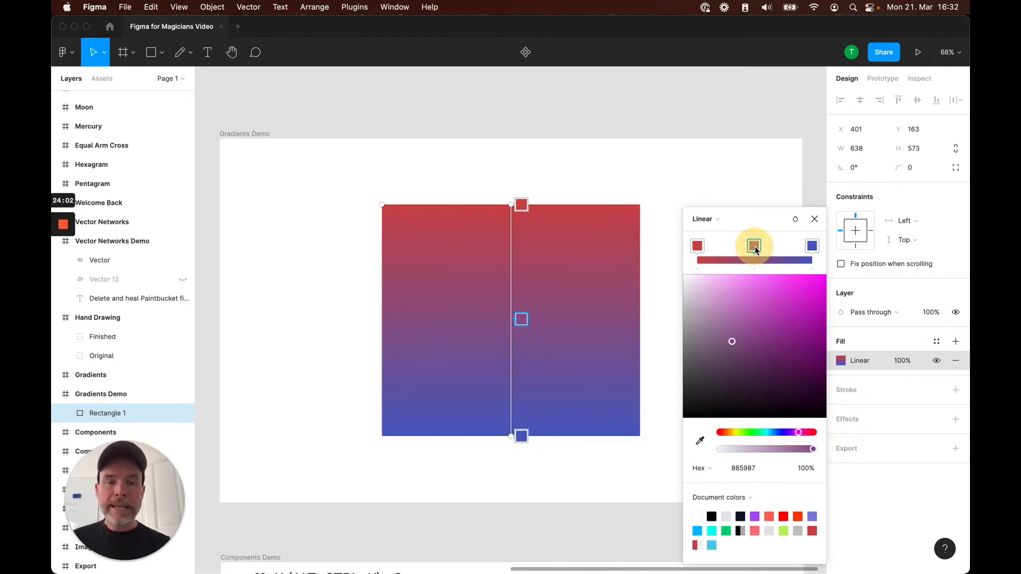
mouse_move(756, 246)
left_mouse_down()
mouse_move(743, 250)
mouse_move(780, 247)
mouse_move(726, 249)
mouse_move(781, 254)
mouse_move(733, 253)
mouse_move(776, 253)
mouse_move(755, 251)
left_mouse_up()
left_click(748, 433)
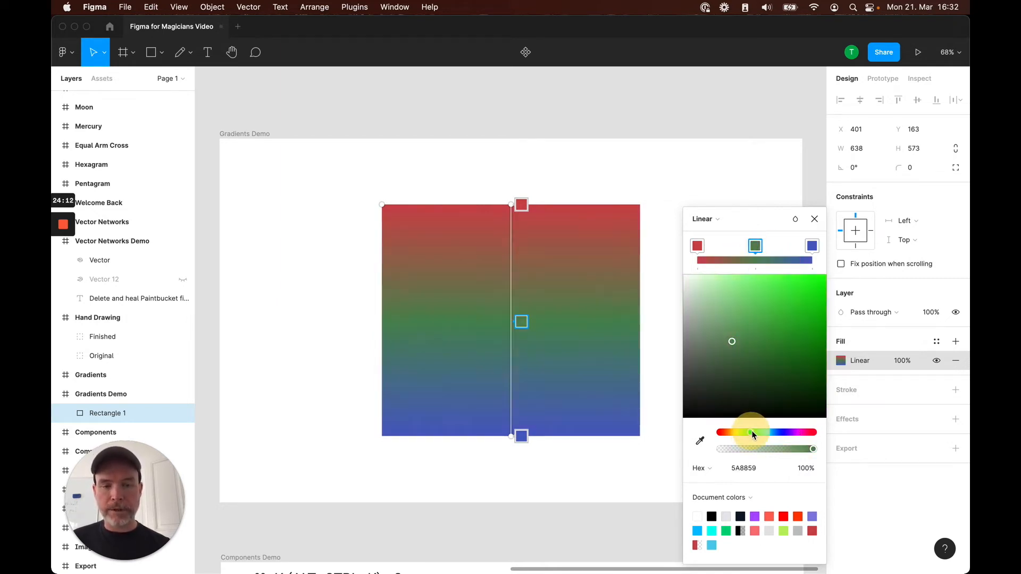
left_click(728, 247)
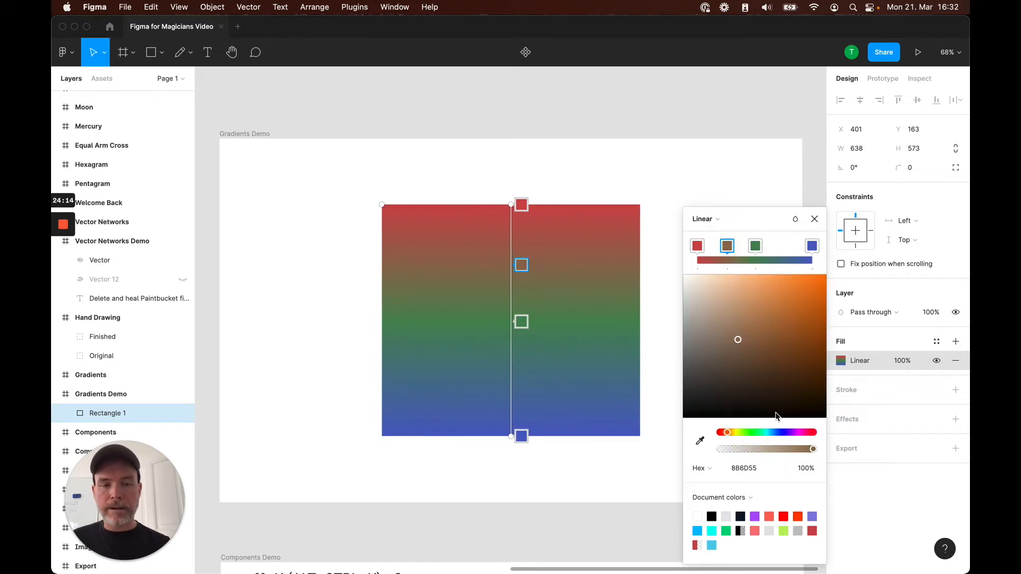
mouse_move(788, 435)
left_mouse_down()
mouse_move(772, 433)
mouse_move(787, 436)
left_mouse_up()
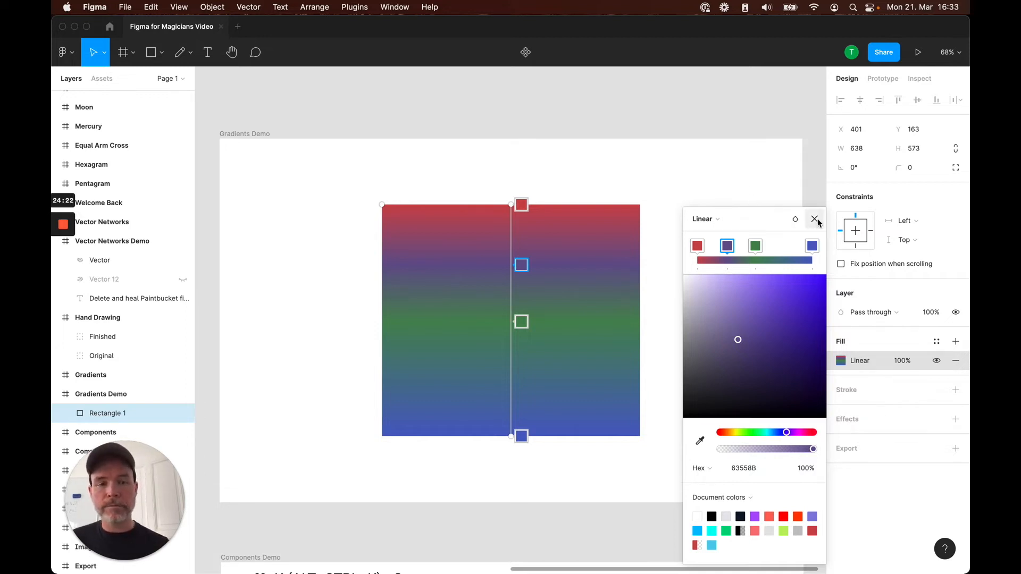
Reposition the gradient's end handles so it runs diagonally from the rectangle's upper-left corner to its lower-right corner
left_click_drag(510, 206, 436, 264)
left_click_drag(471, 318, 390, 208)
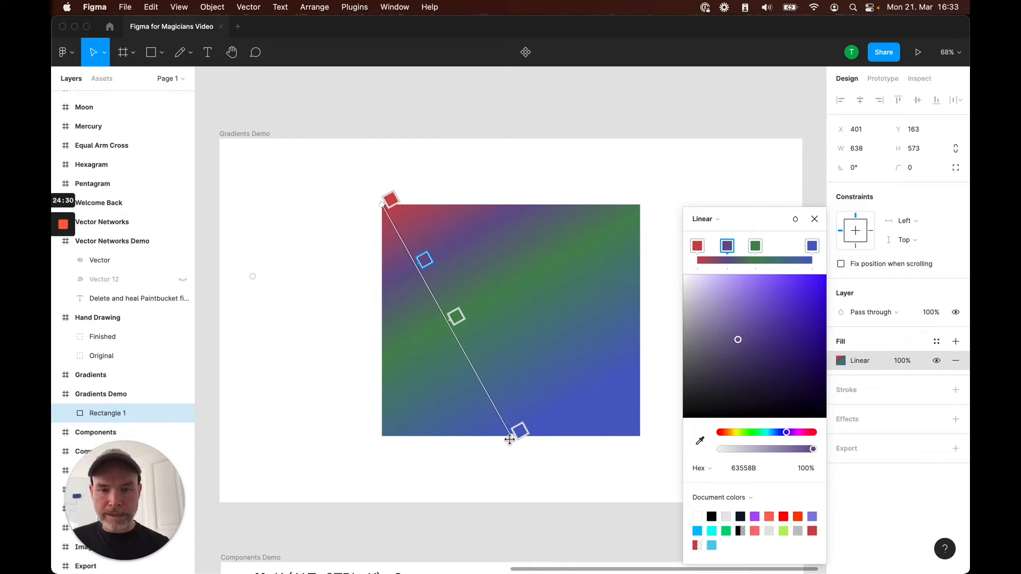
left_click_drag(510, 437, 640, 434)
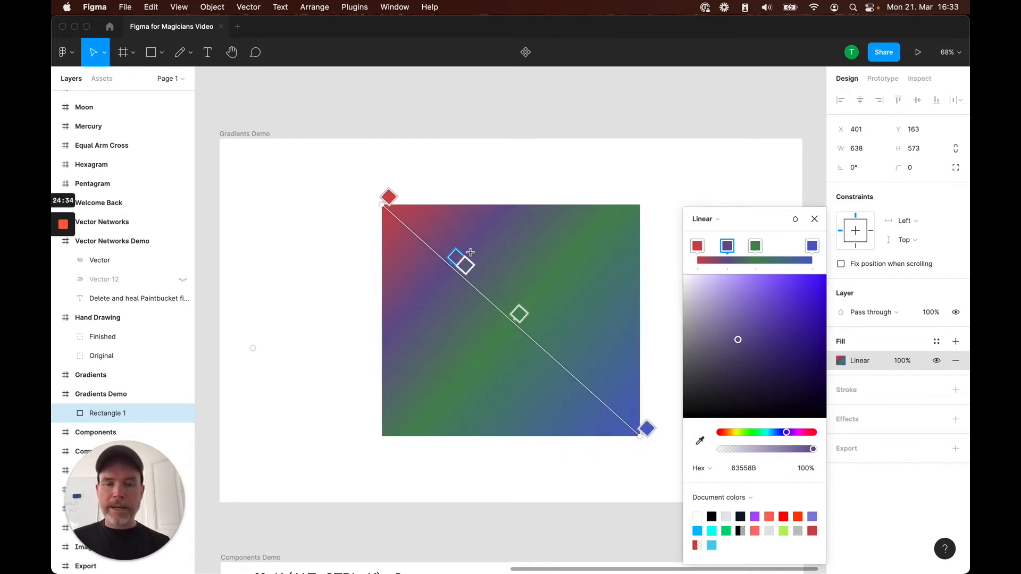
Switch the rectangle's fill type through Radial, Angular and Diamond to compare the gradients, and reopen the list of fill types
left_click(704, 220)
left_click(726, 233)
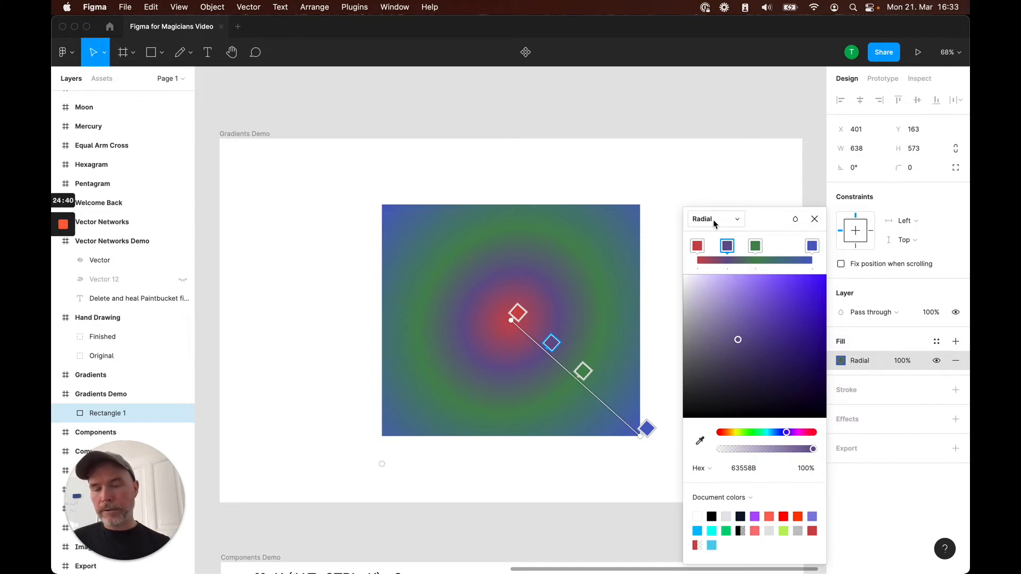
left_click(713, 219)
left_click(715, 237)
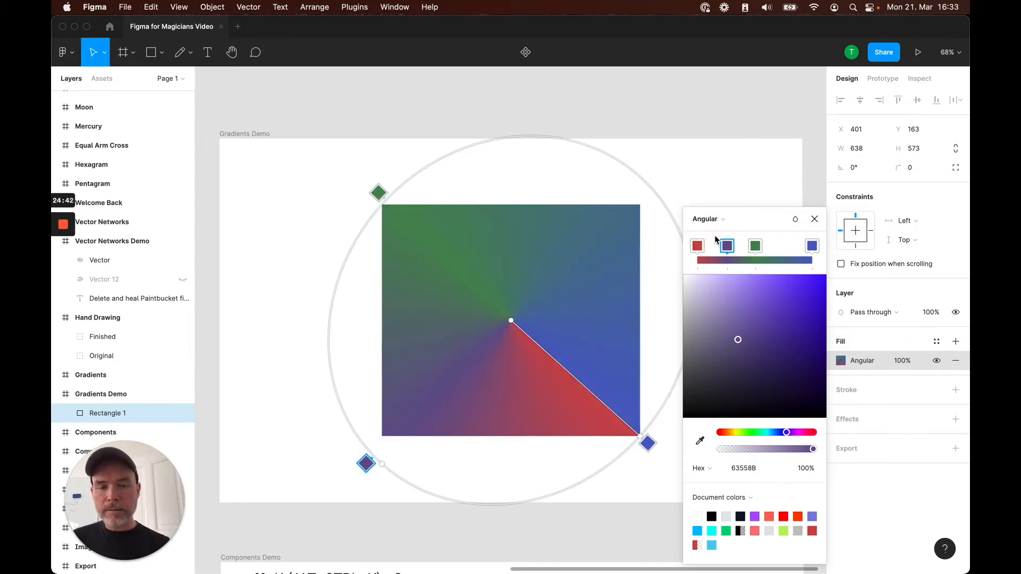
left_click(721, 222)
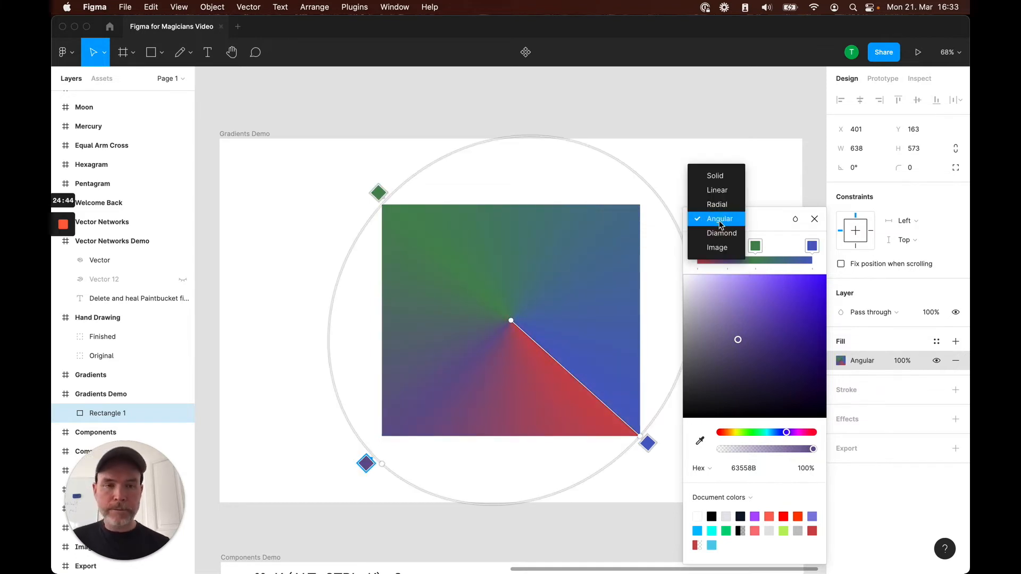
left_click(722, 233)
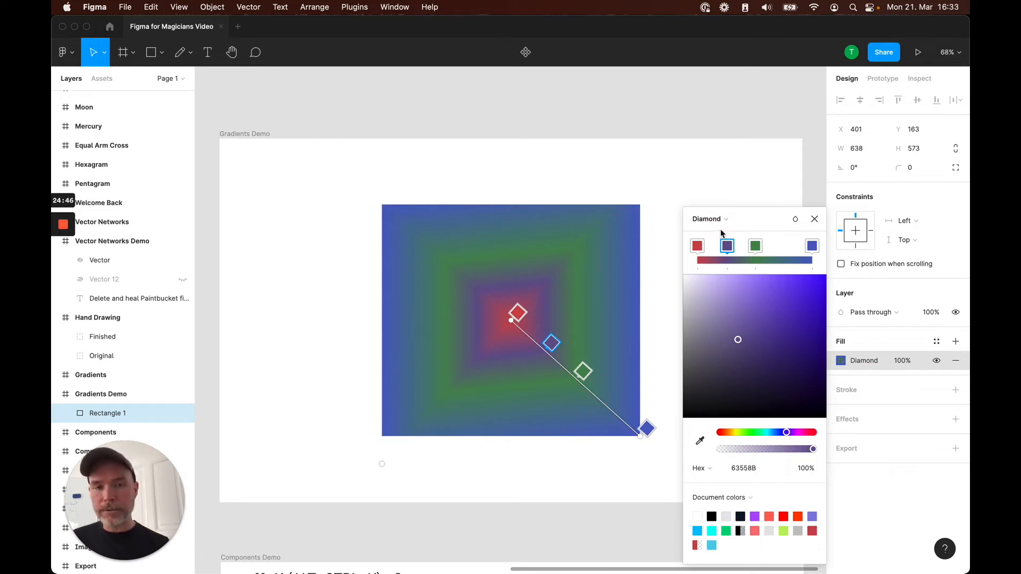
left_click(717, 222)
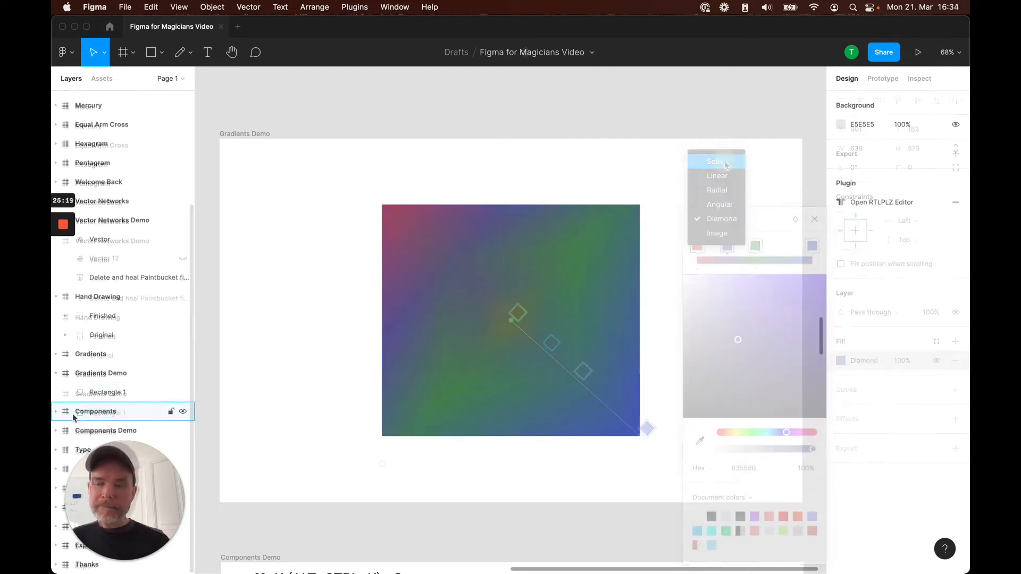
Zoom to the Components frame's title slide and to the Components Demo frame
key("shift+2")
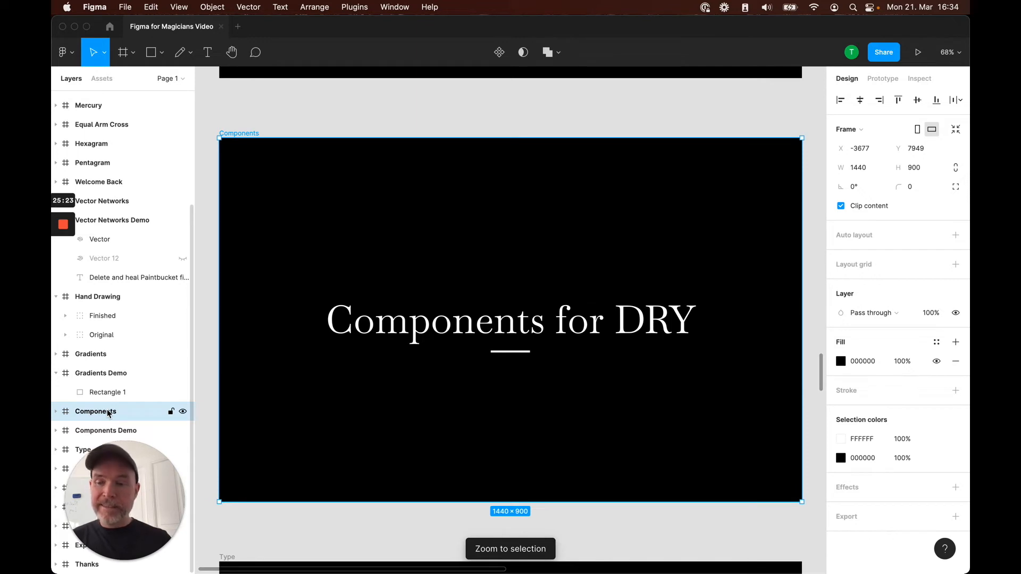
left_click_drag(122, 483, 892, 486)
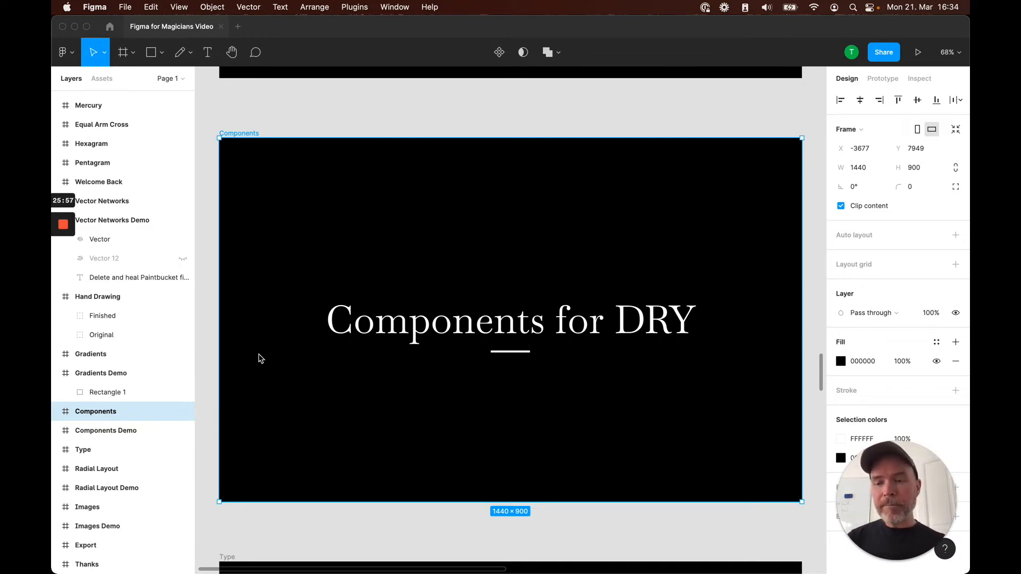
left_click(95, 434)
key("shift+2")
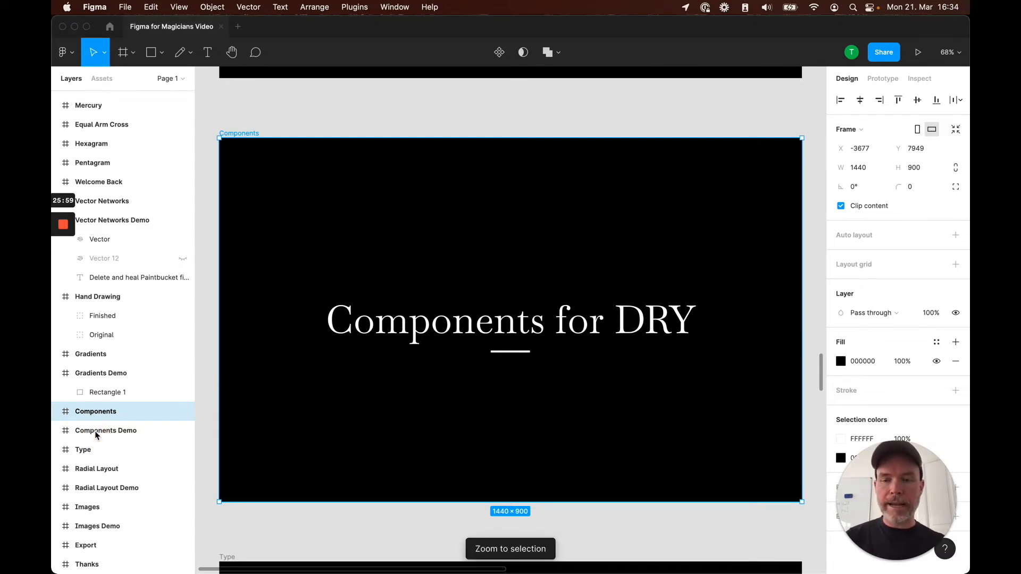
left_click(103, 431)
key("shift+2")
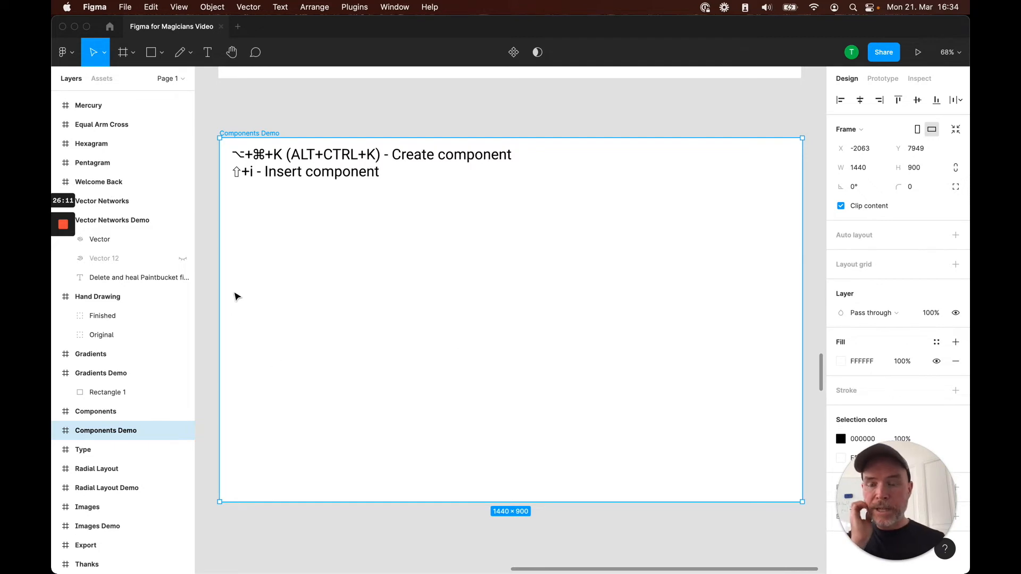
Copy the star vector from the Pentagram frame and paste it into the Components Demo frame
left_click(96, 165)
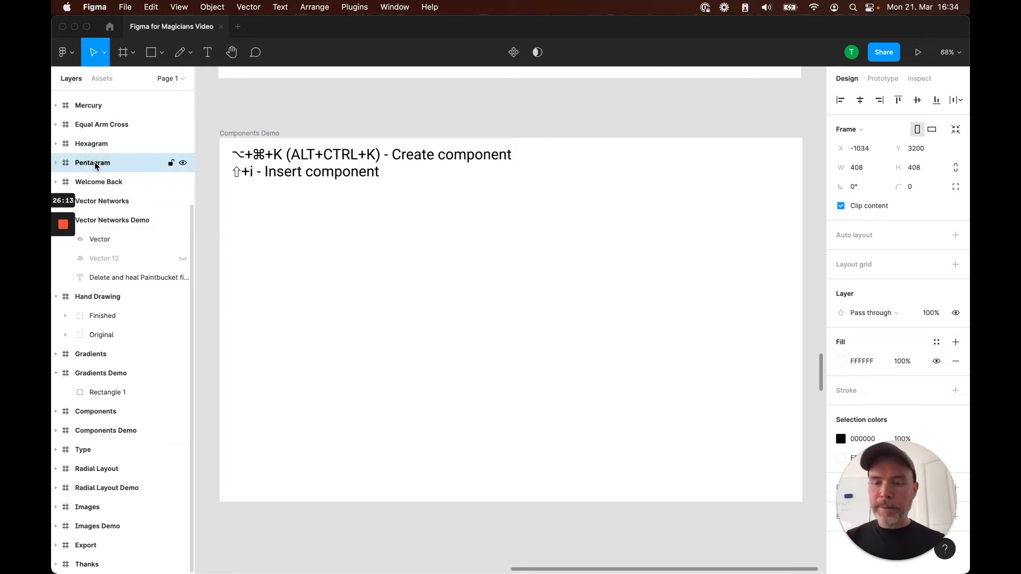
key("shift+2")
left_click(472, 270)
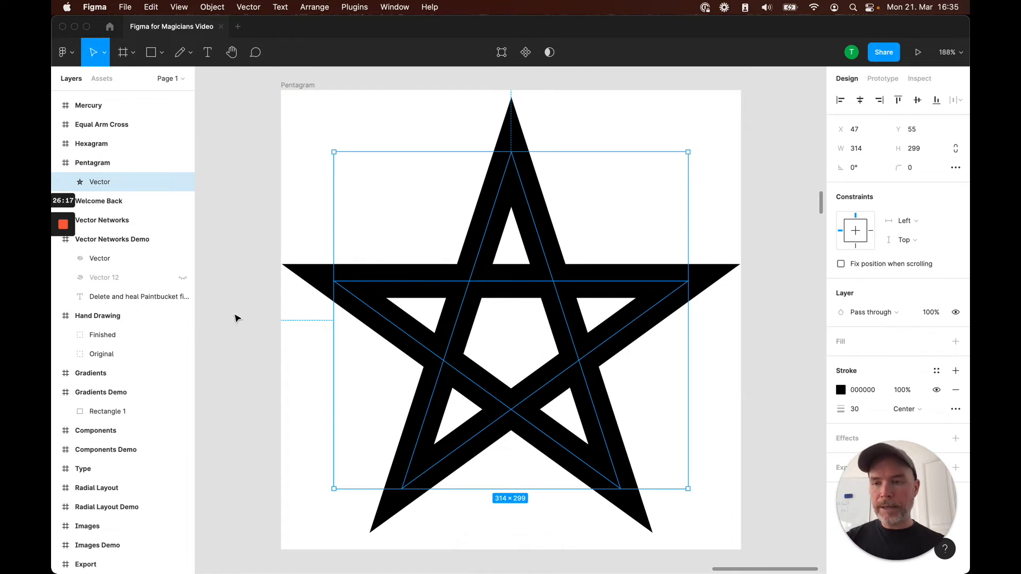
left_click(103, 452)
key("shift+2")
left_click(417, 301)
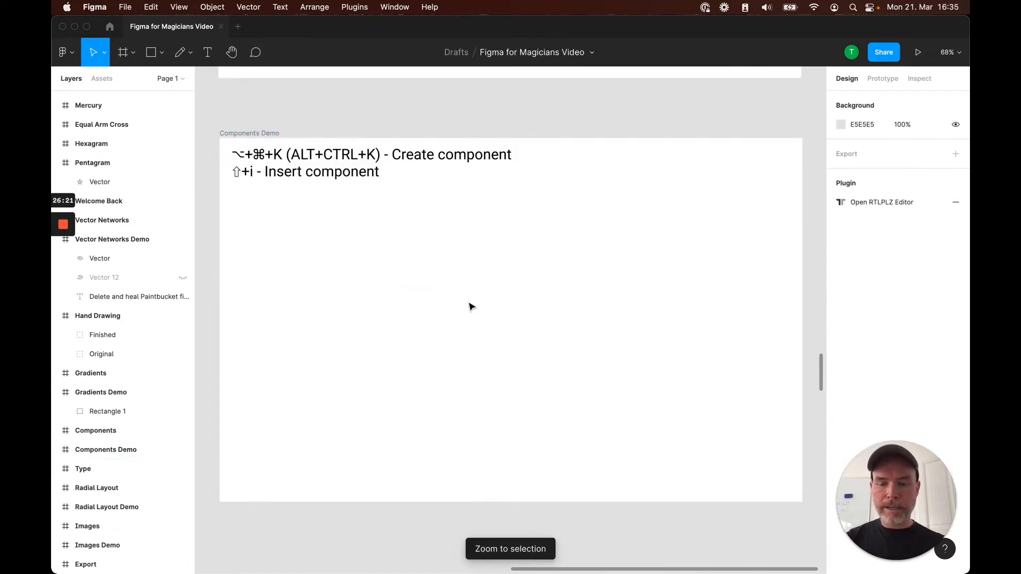
key("super+v")
Undo a plain resize of the star, scale it with the Scale tool to about 137 × 130, and place it beneath the shortcut notes
left_click_drag(575, 378, 525, 332)
key("super+z")
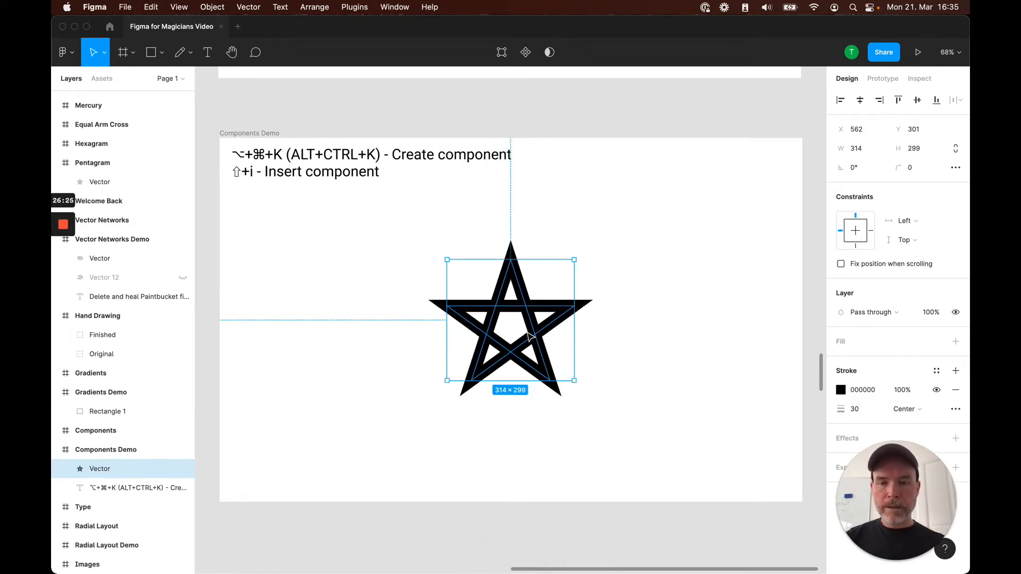
left_click(72, 56)
left_click(102, 59)
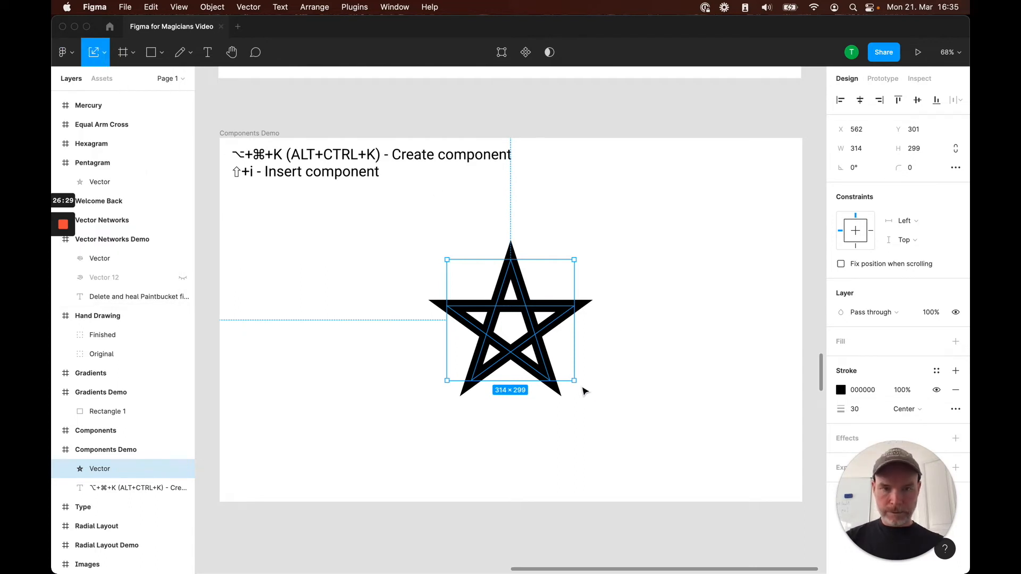
mouse_move(574, 381)
left_mouse_down()
mouse_move(483, 303)
mouse_move(375, 264)
mouse_move(291, 243)
mouse_move(293, 252)
left_mouse_up()
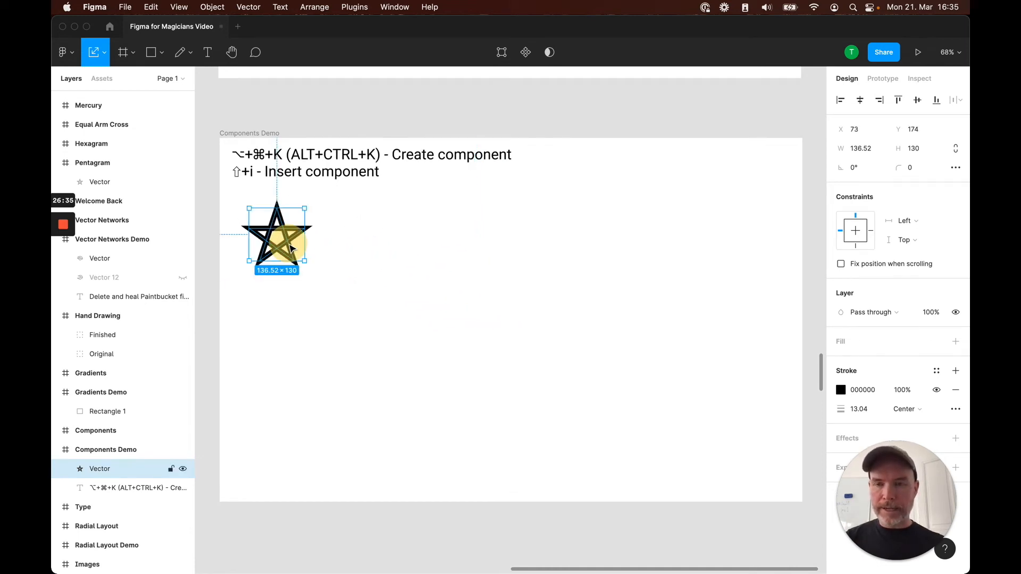
left_click(402, 269)
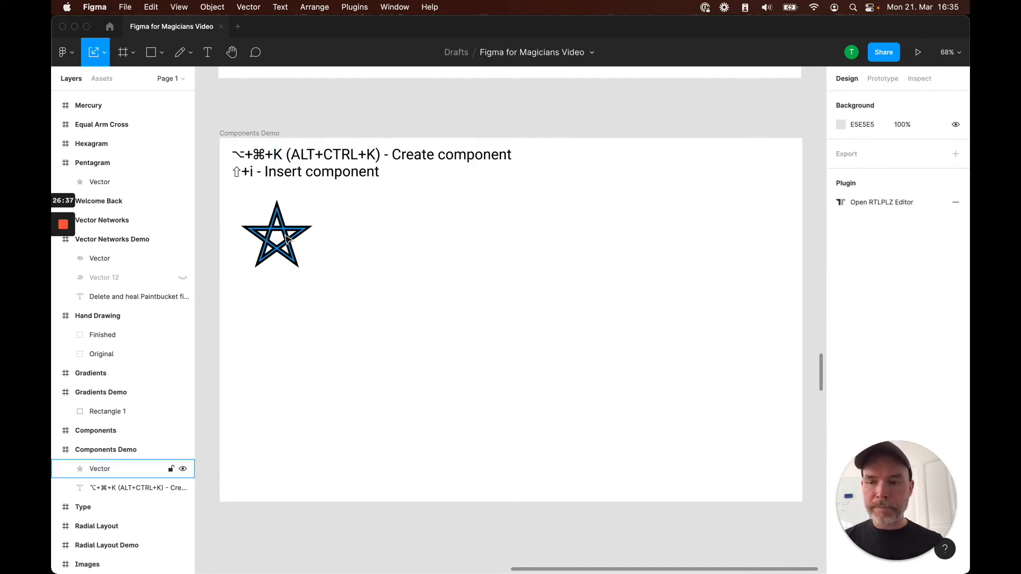
Rename the pasted star's layer as Star, nudge it slightly up and left, and turn it into a component
left_click(285, 241)
left_click(101, 469)
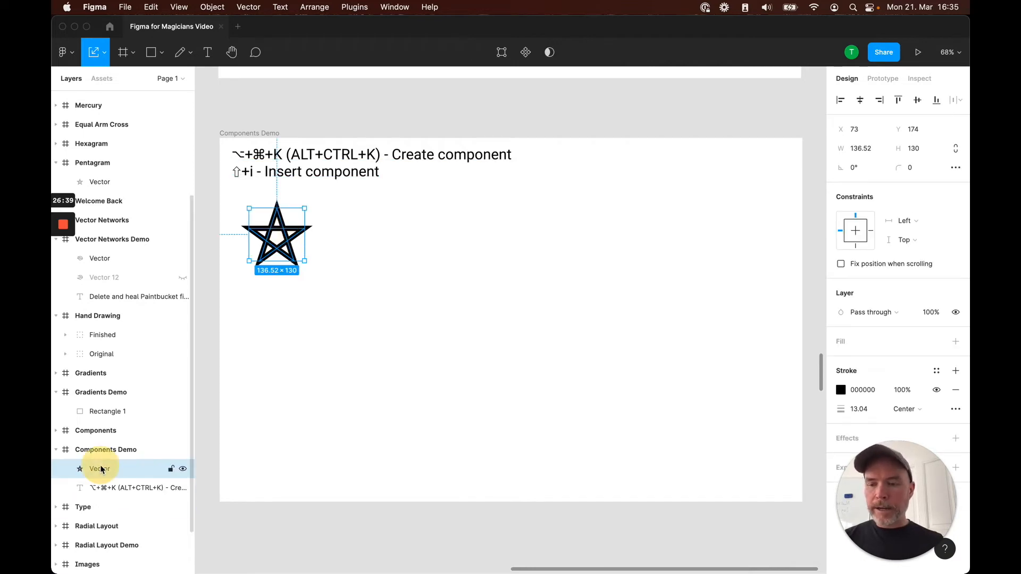
double_click(102, 471)
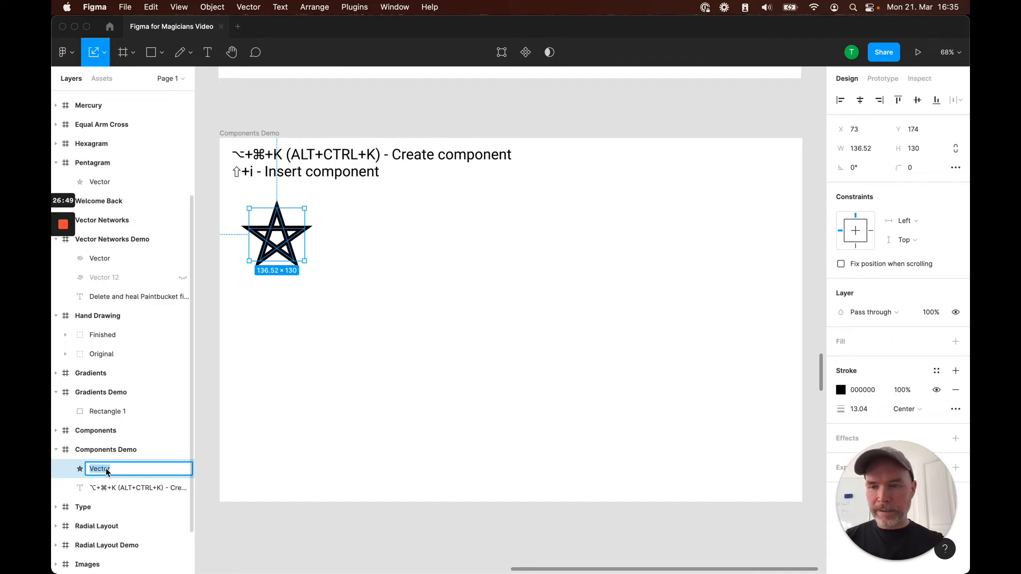
type("Star")
key("Return")
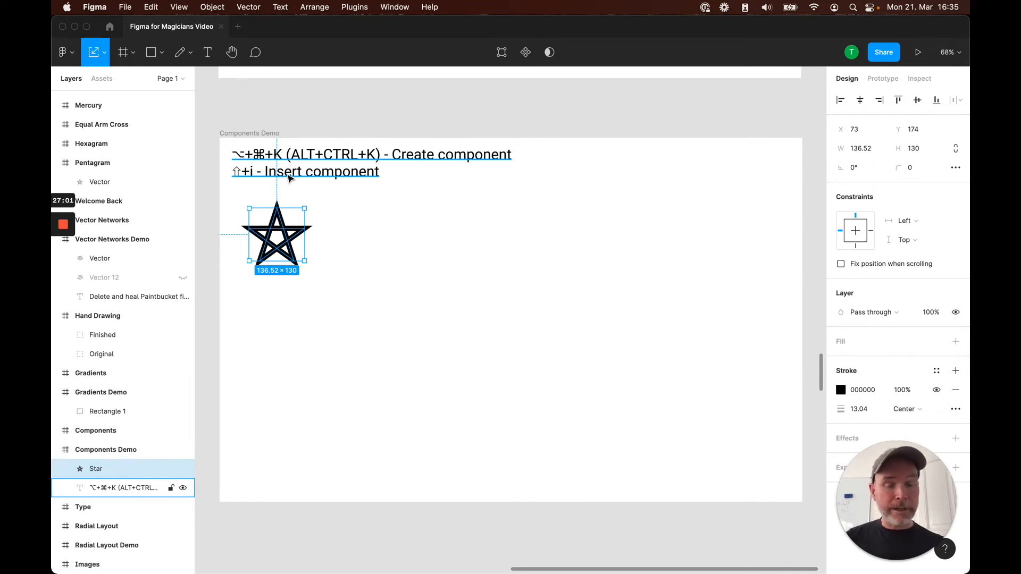
left_click_drag(286, 229, 284, 227)
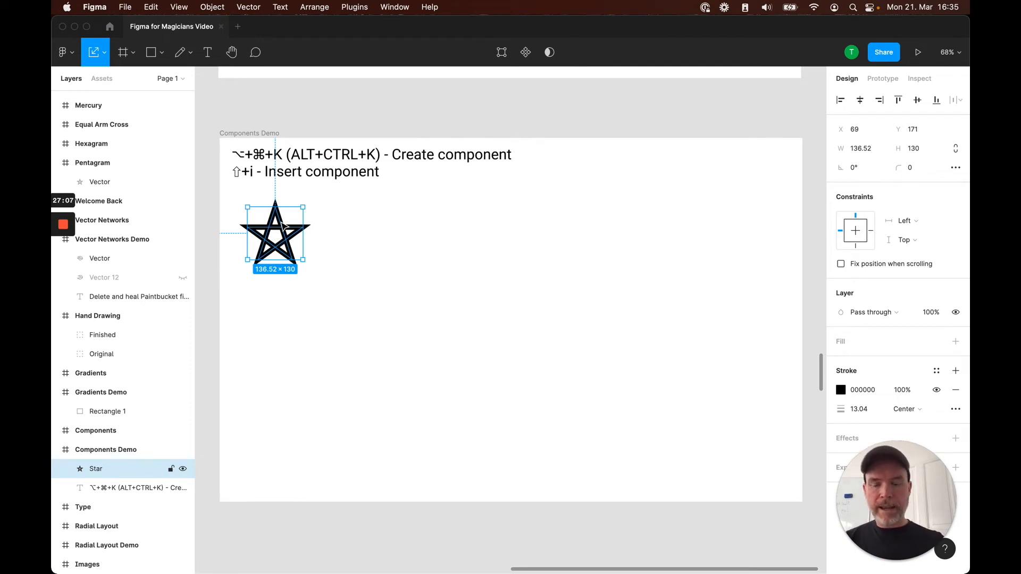
key("alt+super+k")
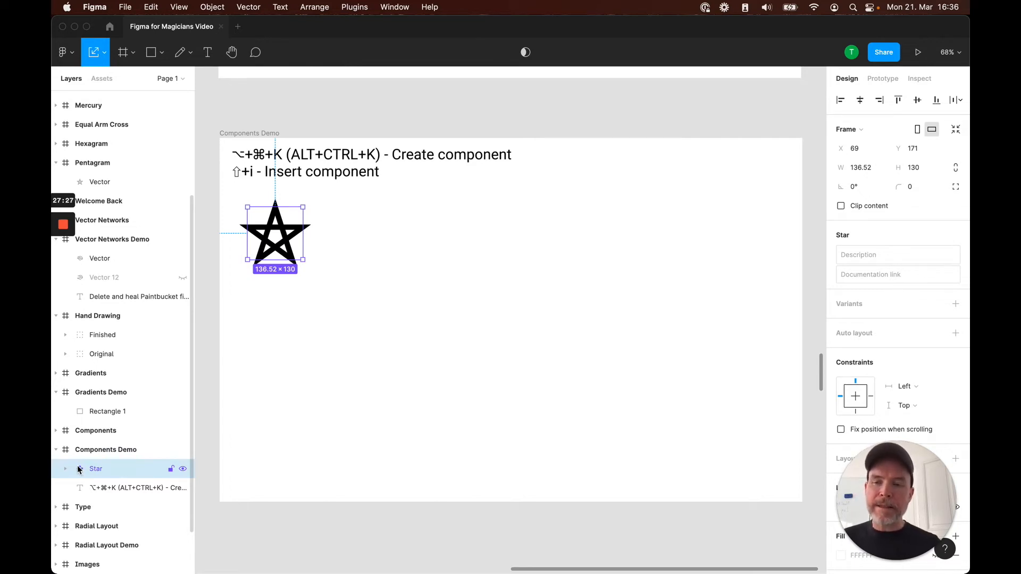
Examine the Star component's nested vector layer in the layer list, collapse the component again, and deselect it
left_click(66, 469)
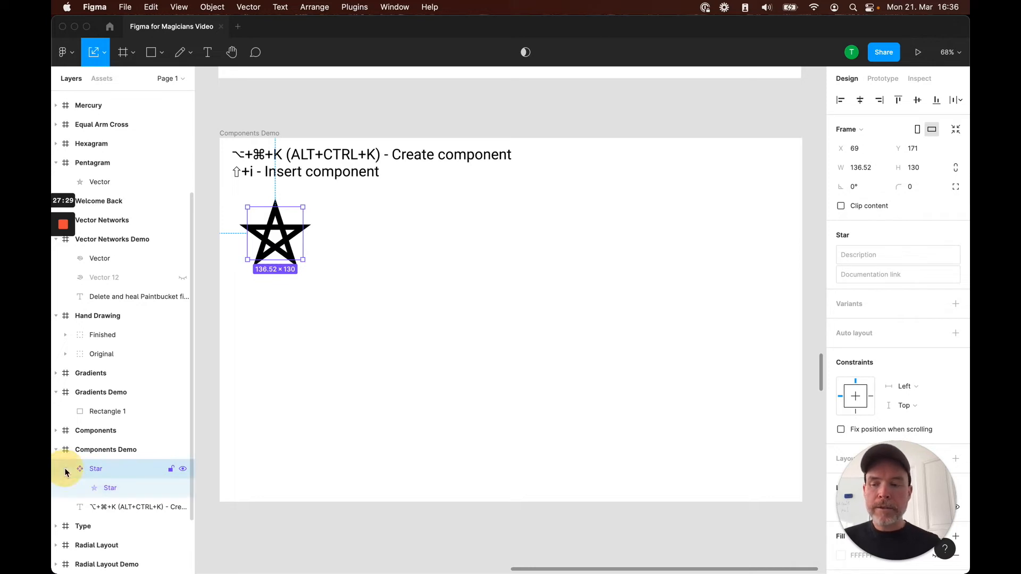
left_click(96, 487)
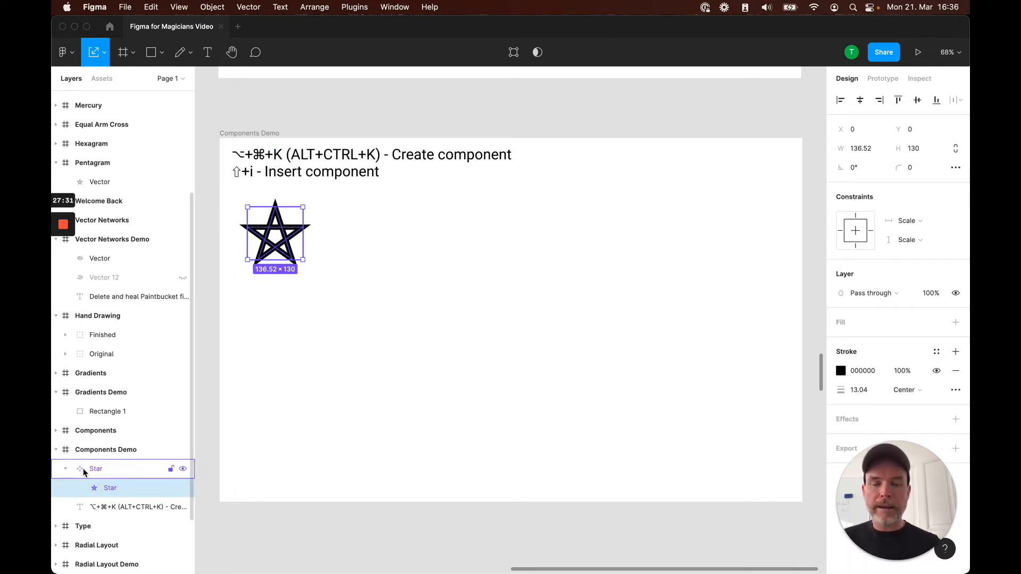
left_click(84, 470)
left_click(66, 469)
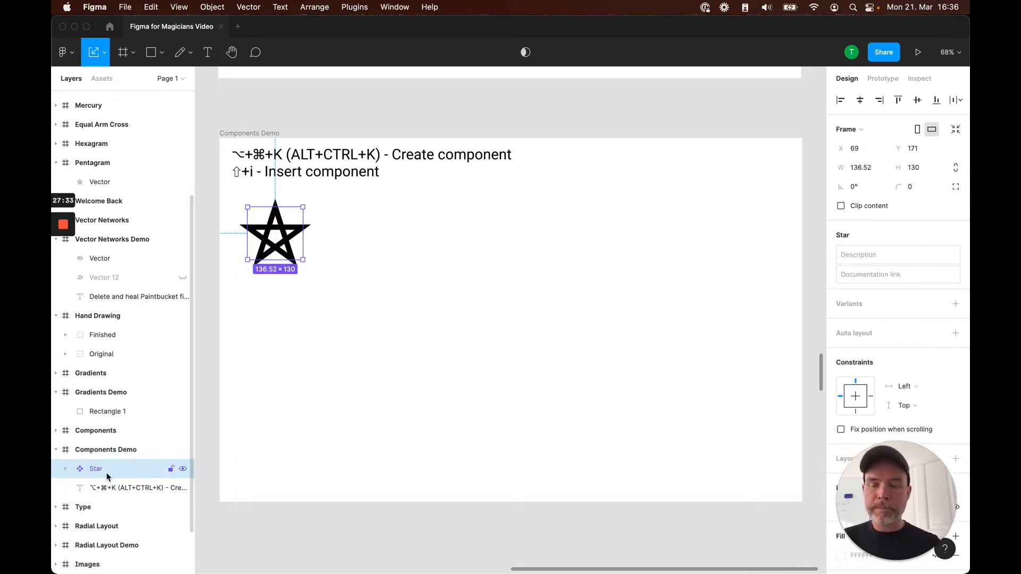
left_click(360, 321)
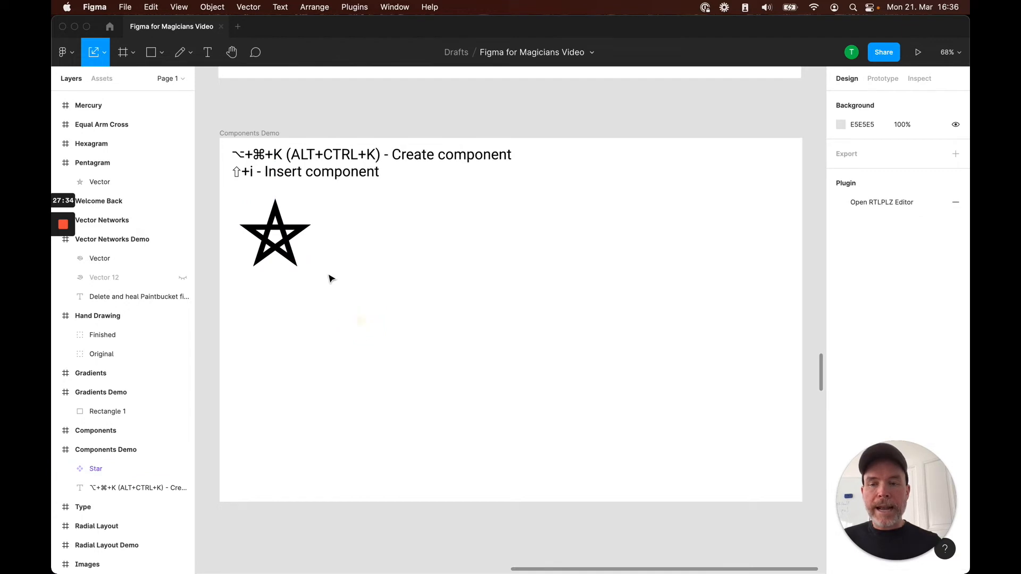
Duplicate the Star component as an instance near the center of the frame, at about X 720, Y 286
left_click(289, 236)
left_click_drag(288, 235, 552, 280)
key("alt")
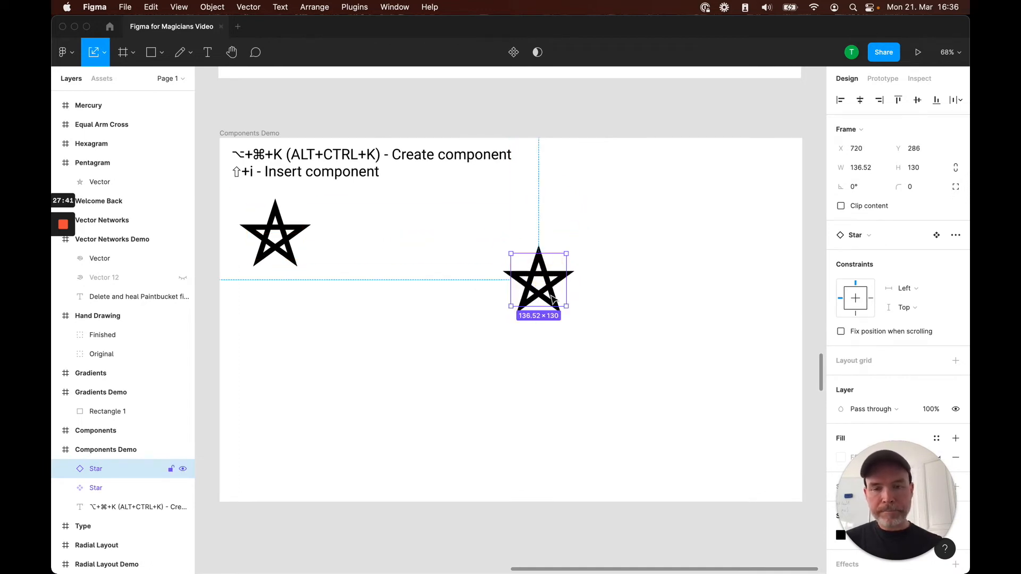
Delete the duplicated Star instance from the Components Demo frame
left_click_drag(548, 276, 574, 337)
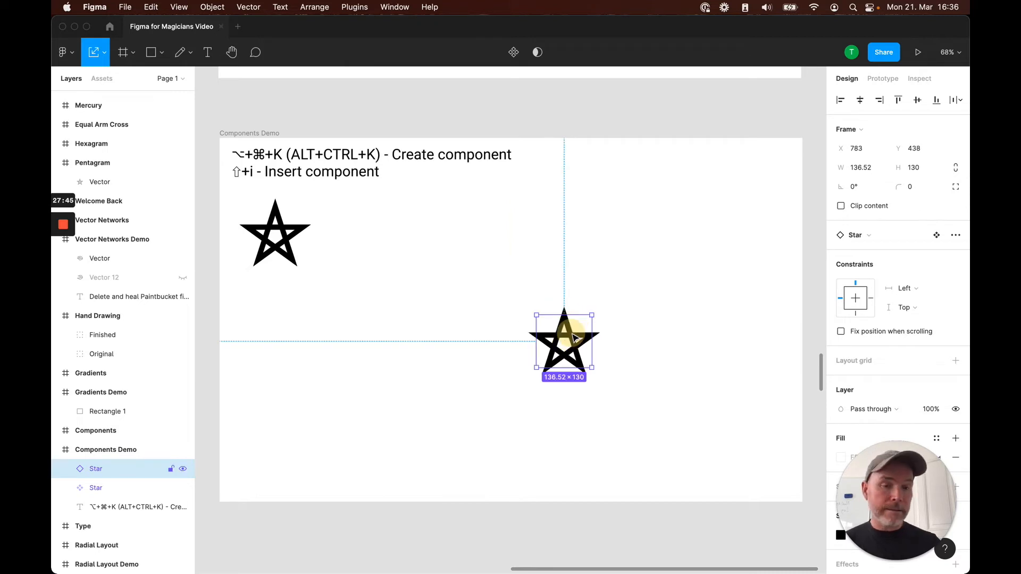
key("Delete")
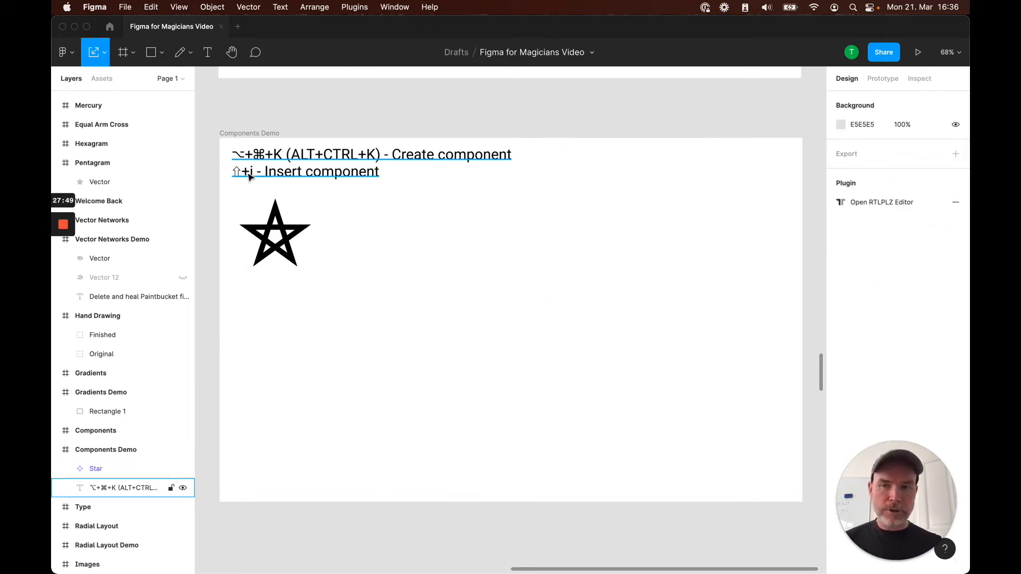
Insert a Star instance from the local components and duplicate it twice, spreading the three instances over the frame's middle and far side
key("shift+i")
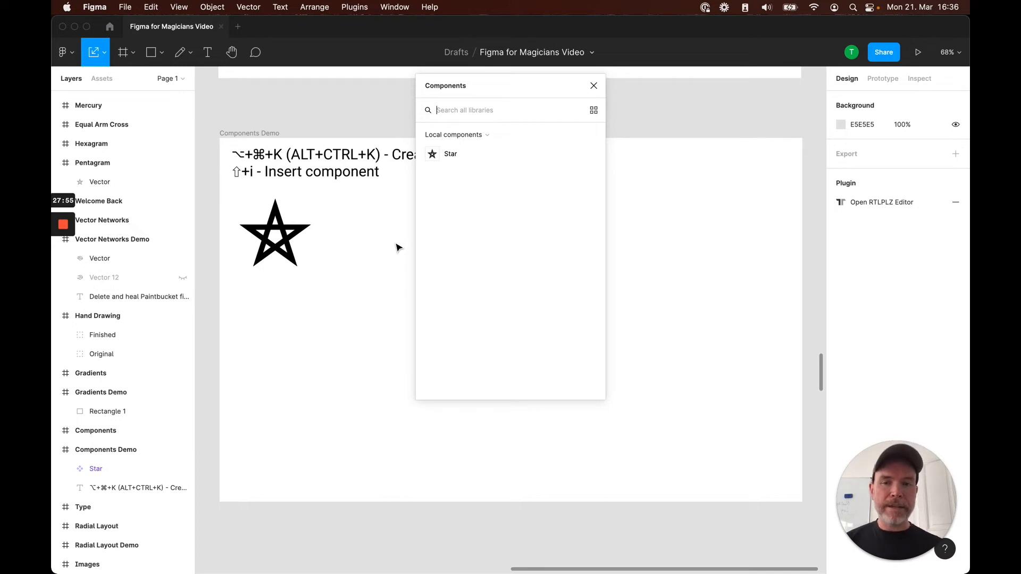
left_click(448, 154)
left_click(519, 317)
left_click_drag(519, 317, 629, 279)
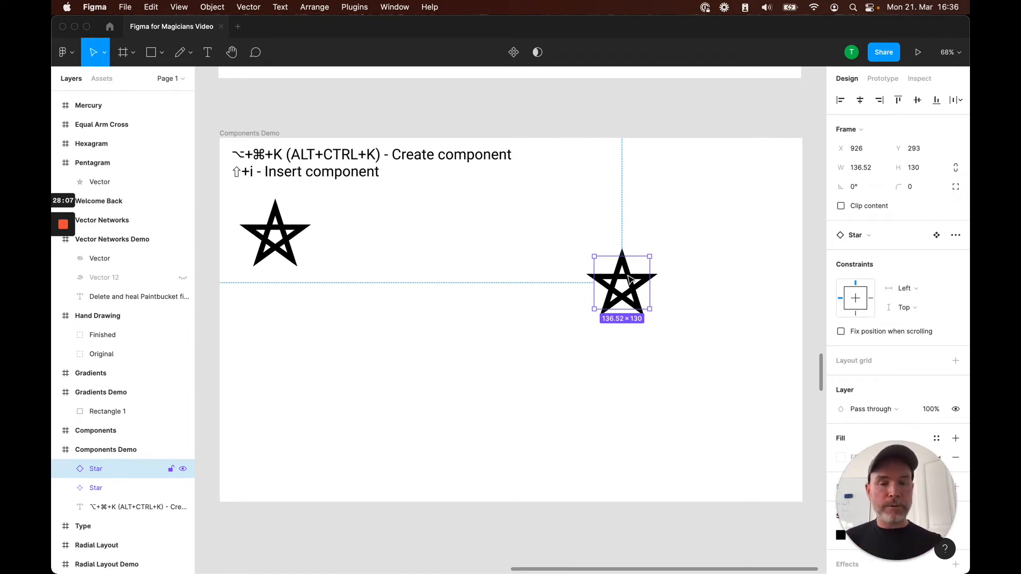
left_click_drag(629, 278, 673, 366)
left_click(501, 365)
Set the corner radius of the star layer nested in the main Star component to 4
left_click(287, 237)
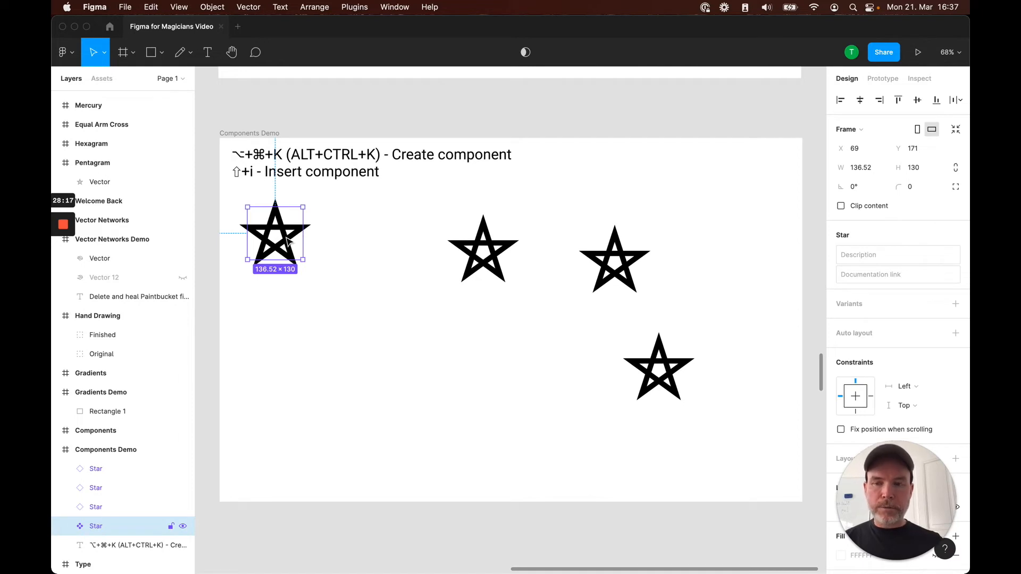
left_click(65, 526)
scroll(106, 519, "down", 2)
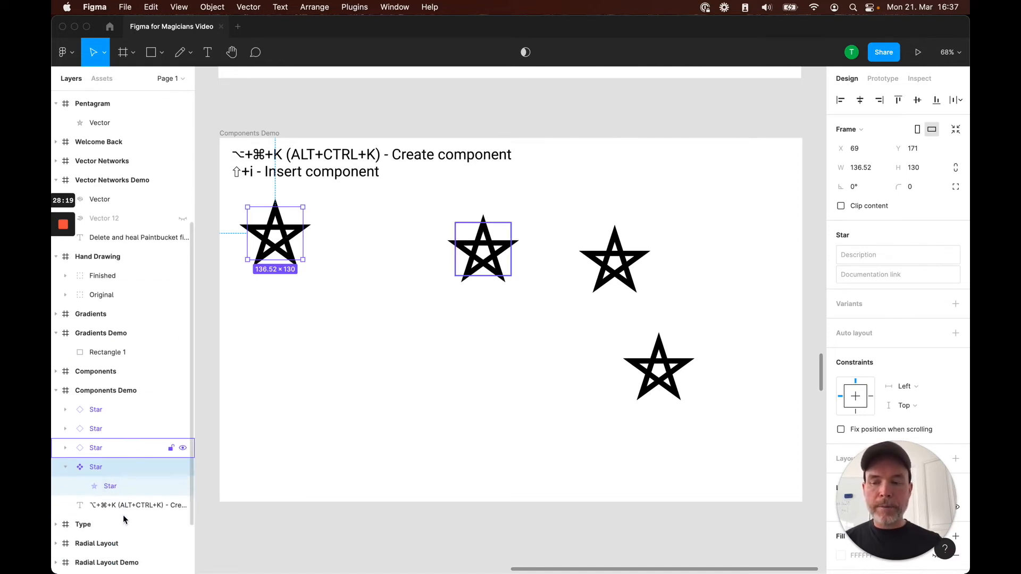
left_click(112, 487)
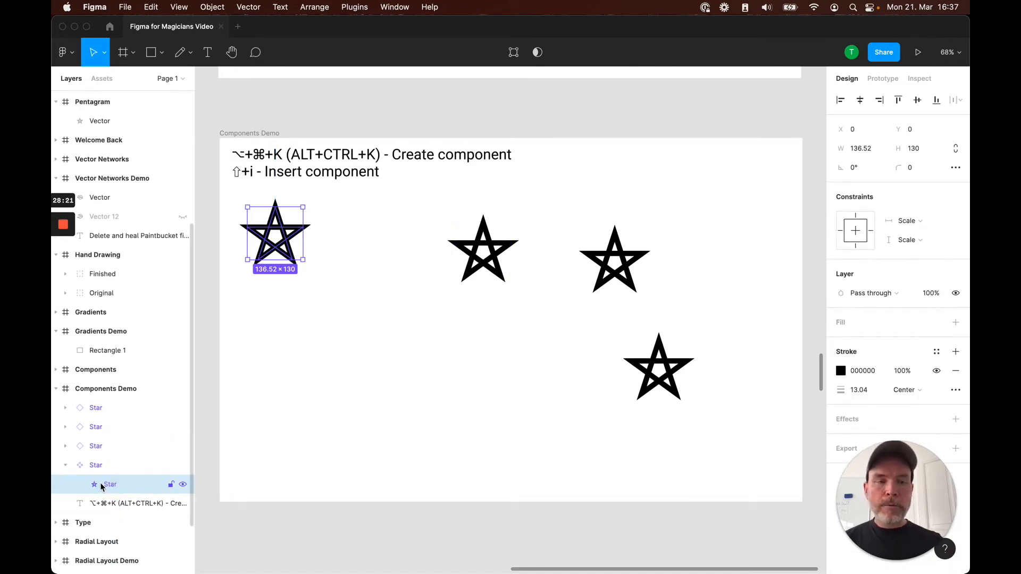
mouse_move(899, 168)
left_mouse_down()
mouse_move(958, 167)
mouse_move(56, 166)
mouse_move(960, 163)
mouse_move(865, 169)
mouse_move(910, 168)
mouse_move(901, 166)
left_mouse_up()
left_click(668, 278)
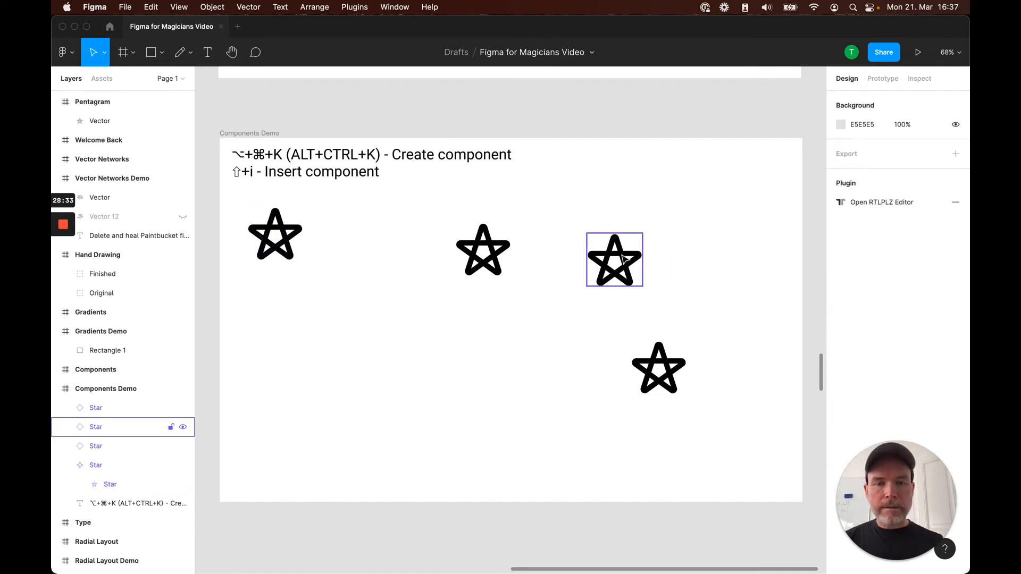
Enlarge the upper Star instance farthest from the main component to about 292 × 278 and move it to about X 939, Y 82
left_click(641, 284)
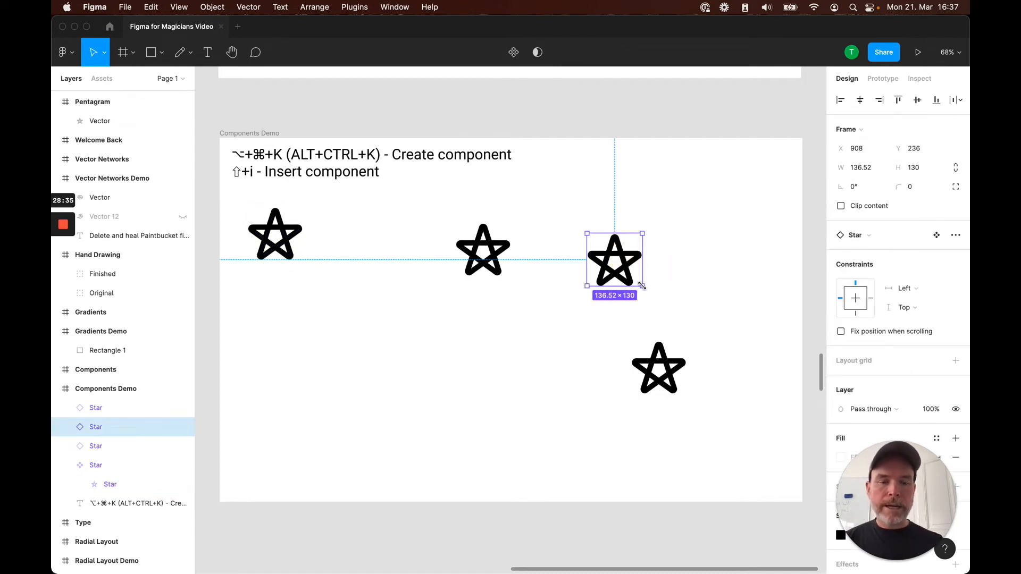
left_click_drag(642, 285, 705, 346)
left_click_drag(669, 303, 682, 241)
Recolor the enlarged Star instance red with hex FF0000
scroll(893, 402, "down", 2)
scroll(893, 402, "down", 1)
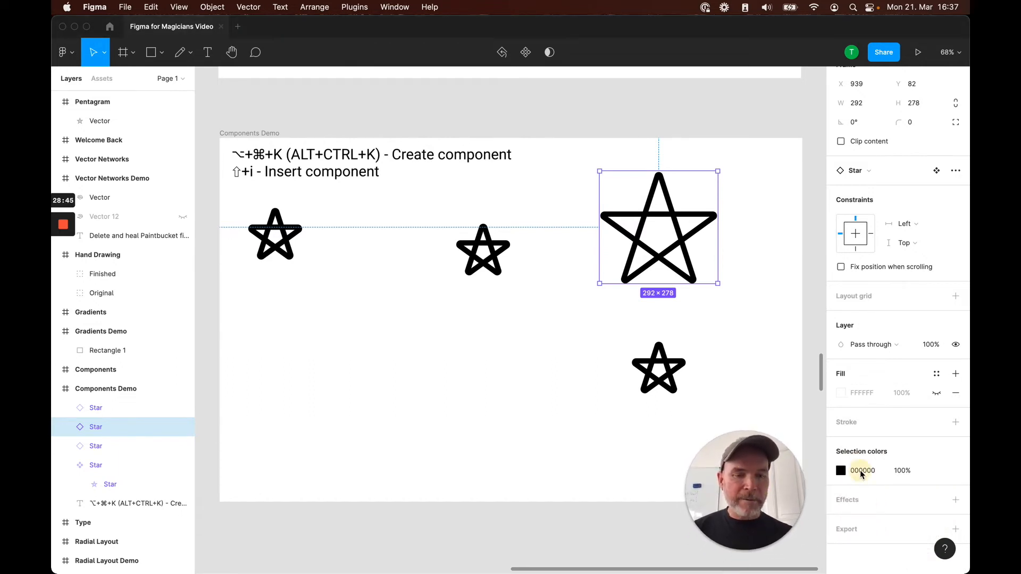
left_click(856, 471)
type("f00")
key("Return")
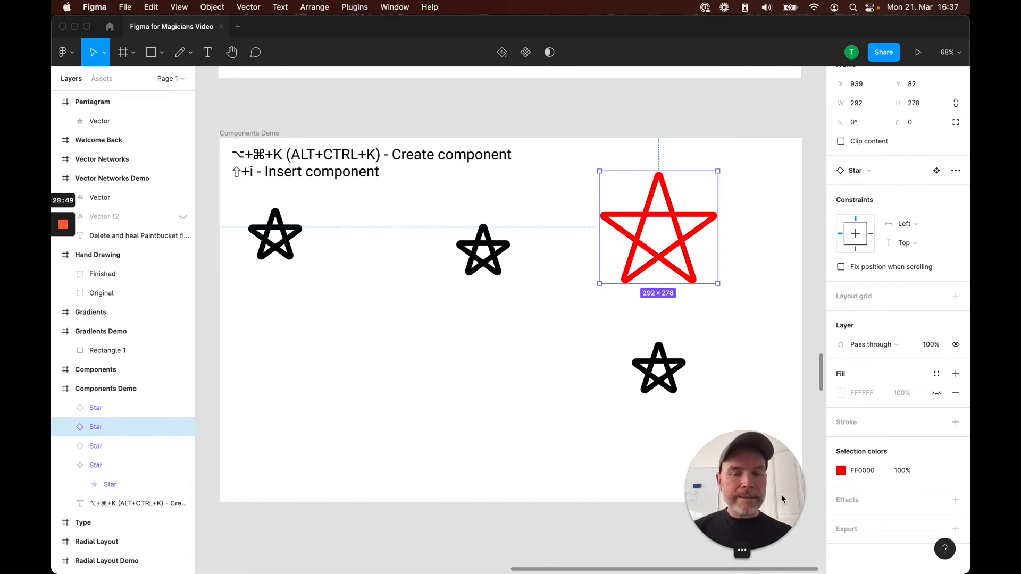
Try larger corner radii on the main Star component's nested star layer, settle on 5, and deselect it
left_click(276, 234)
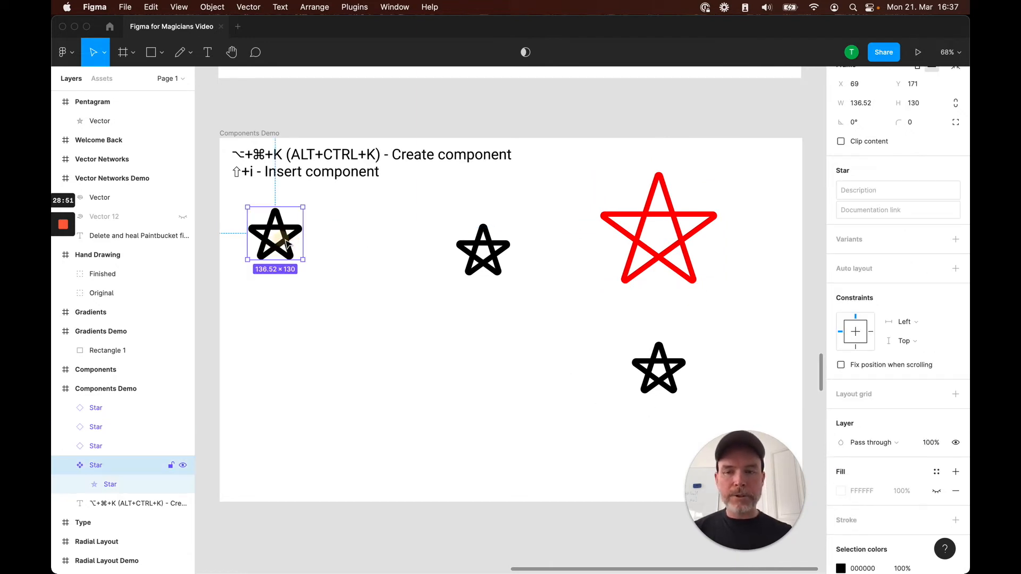
left_click(109, 484)
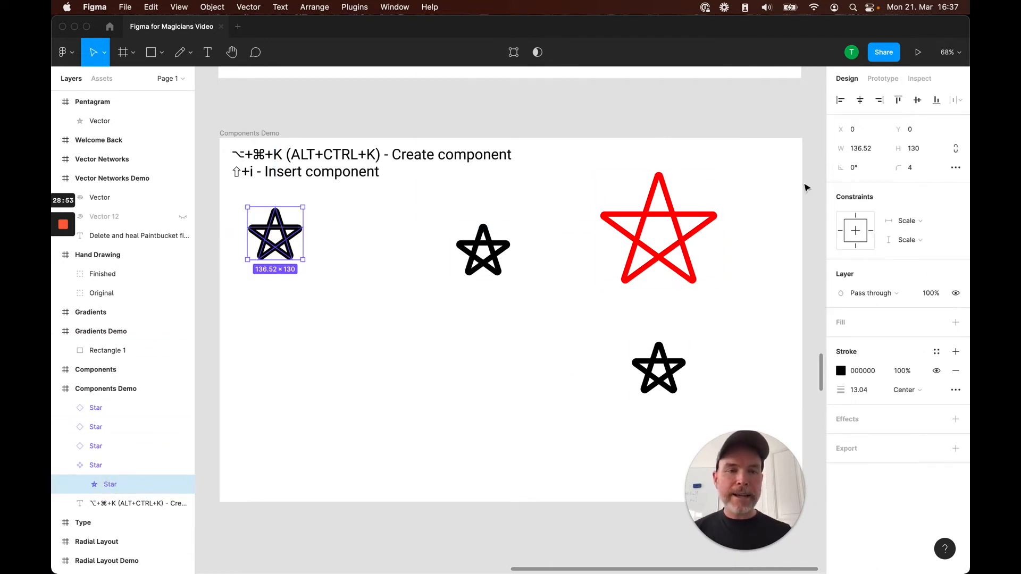
left_click_drag(899, 168, 916, 175)
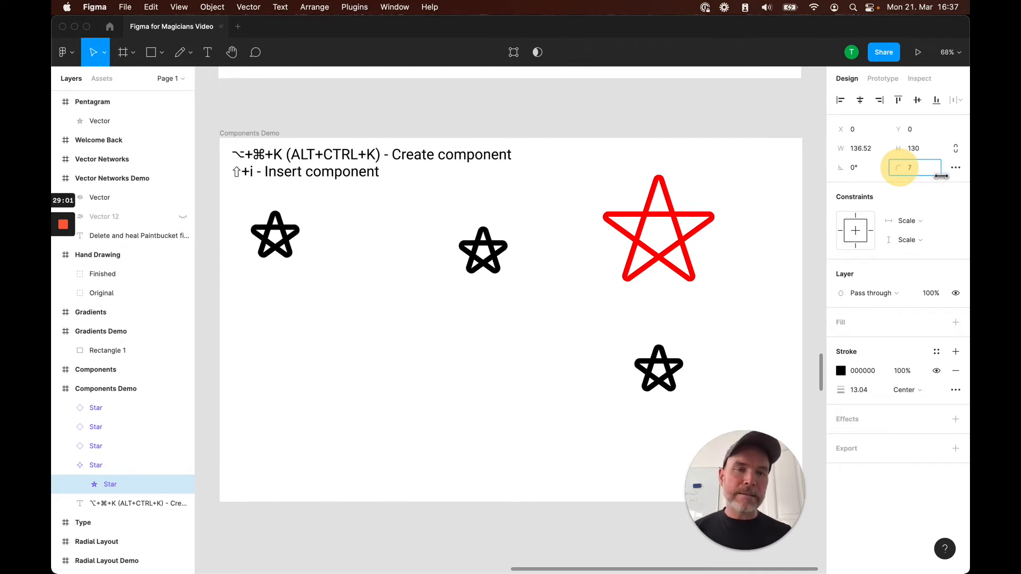
left_click_drag(912, 172, 956, 169)
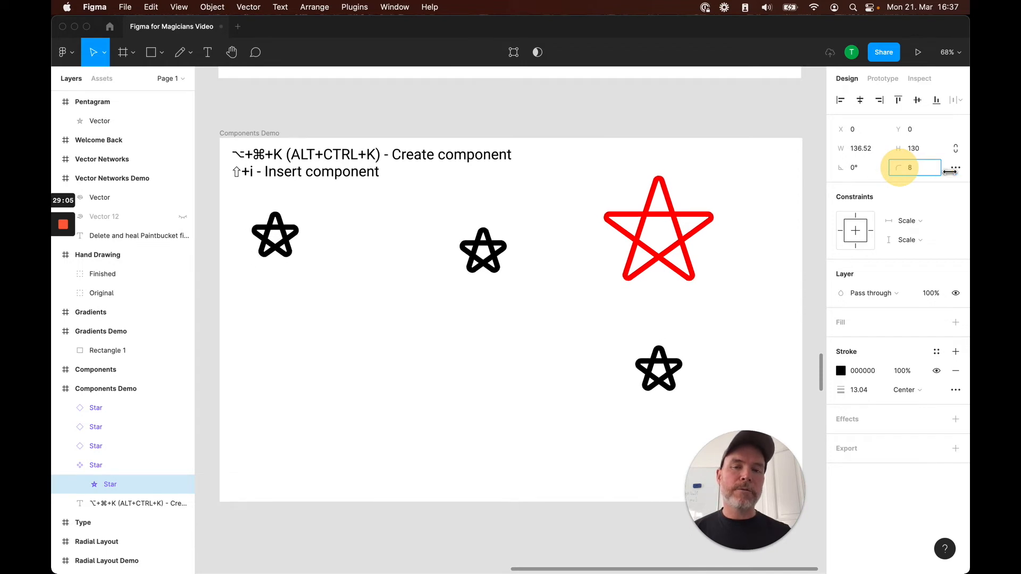
left_click_drag(899, 167, 900, 167)
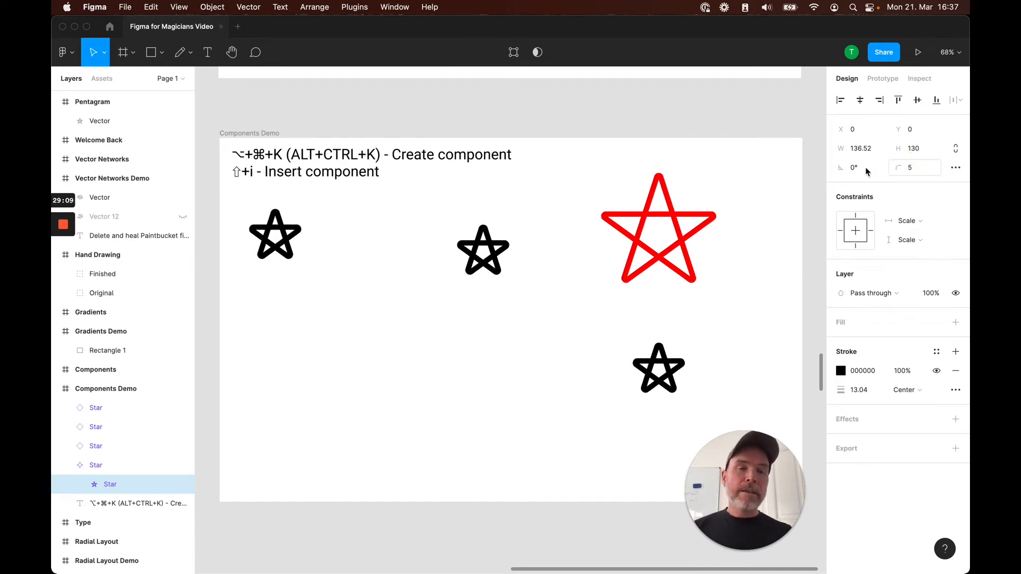
left_click(449, 368)
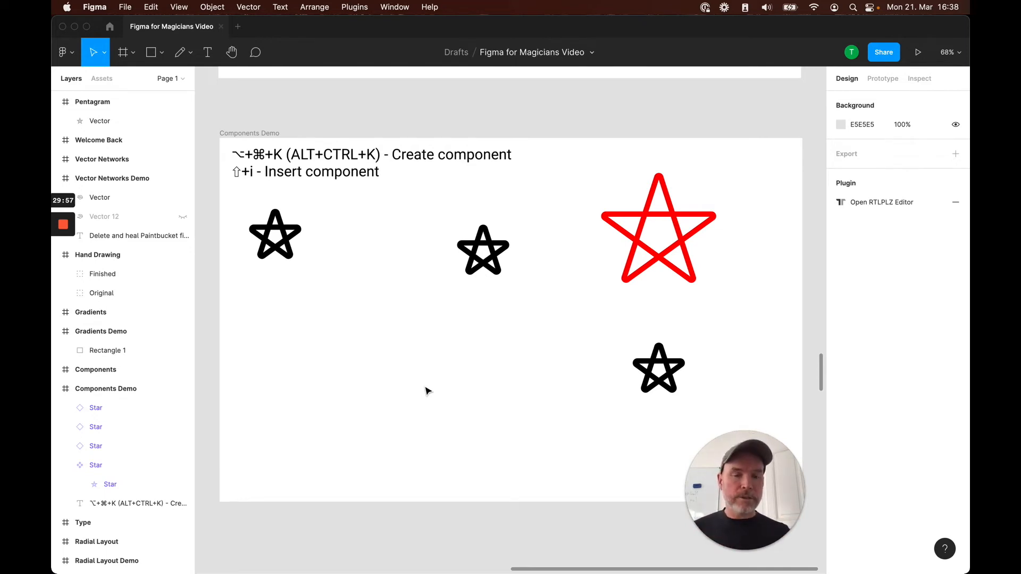
Add a text box of about 549 × 170 reading OH HI above the Hebrew word in the Type frame
left_click(83, 523)
key("shift+2")
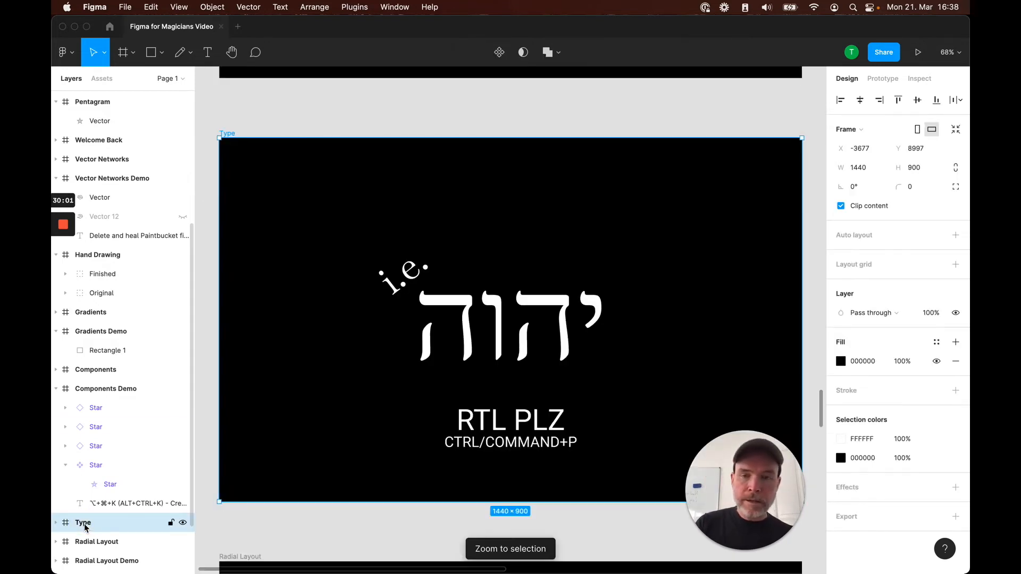
scroll(381, 422, "down", 1)
scroll(381, 421, "down", 3)
left_click_drag(738, 495, 877, 503)
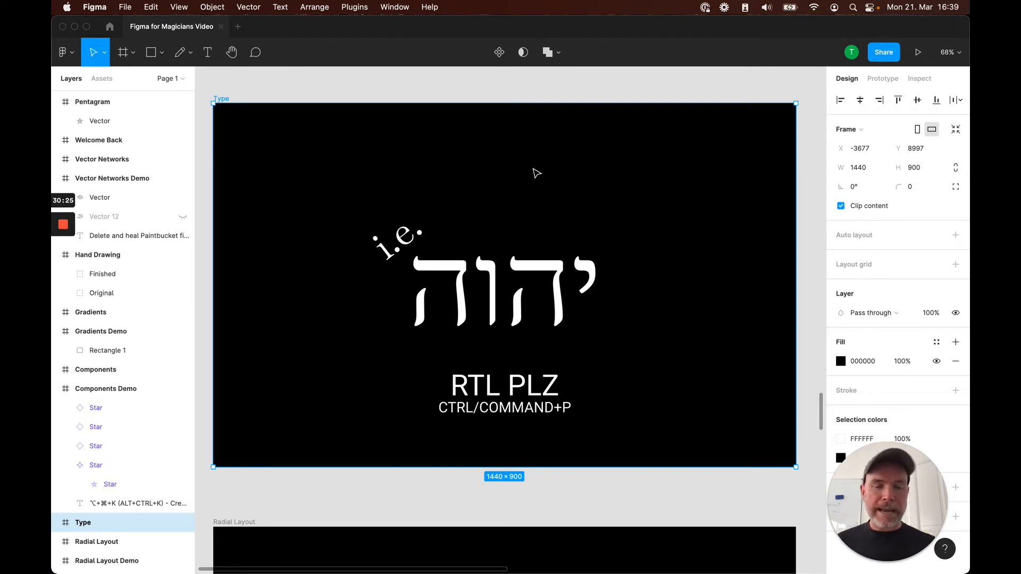
key("t")
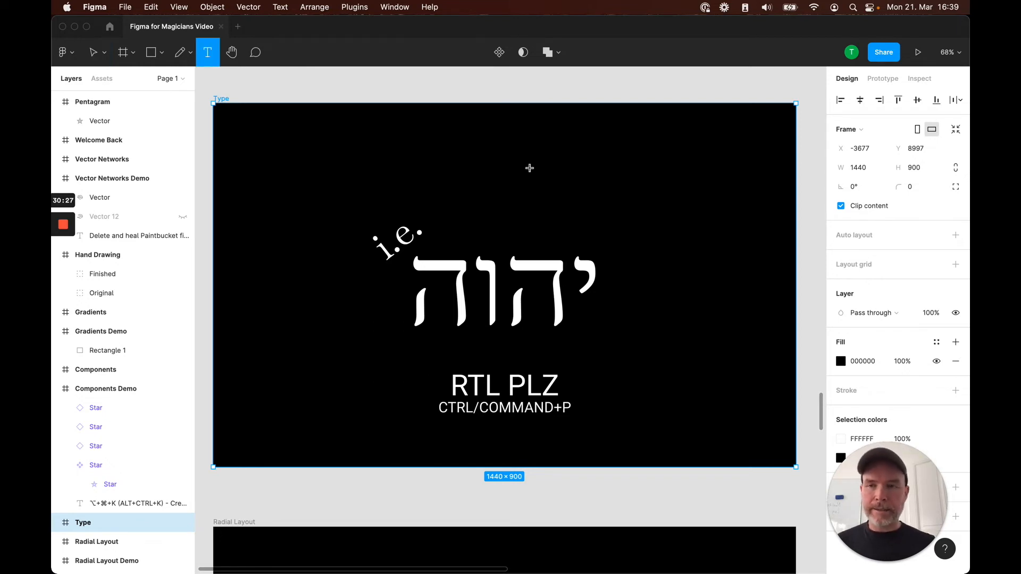
left_click_drag(505, 130, 728, 200)
type("OH HI")
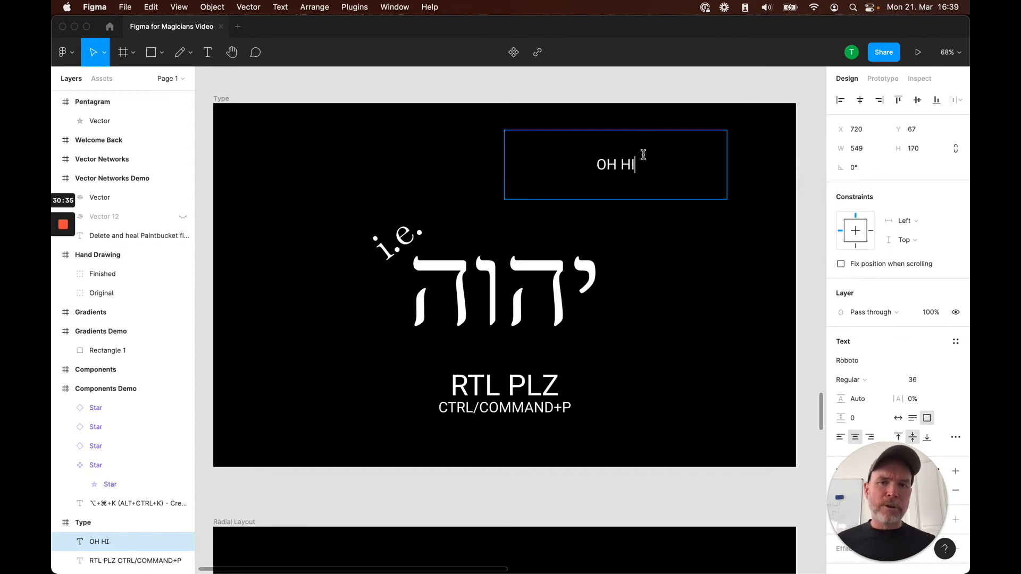
key("Escape")
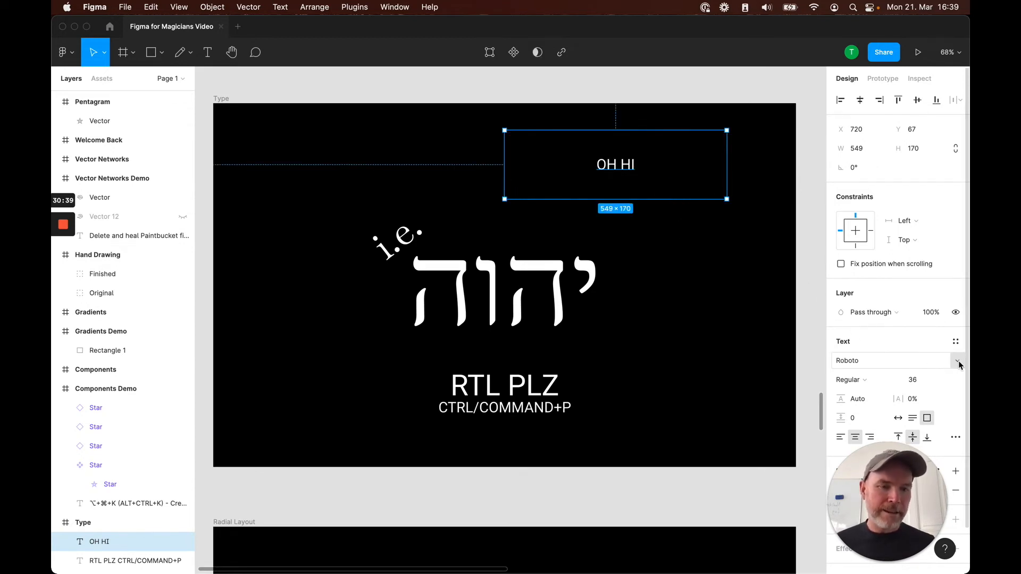
left_click(958, 360)
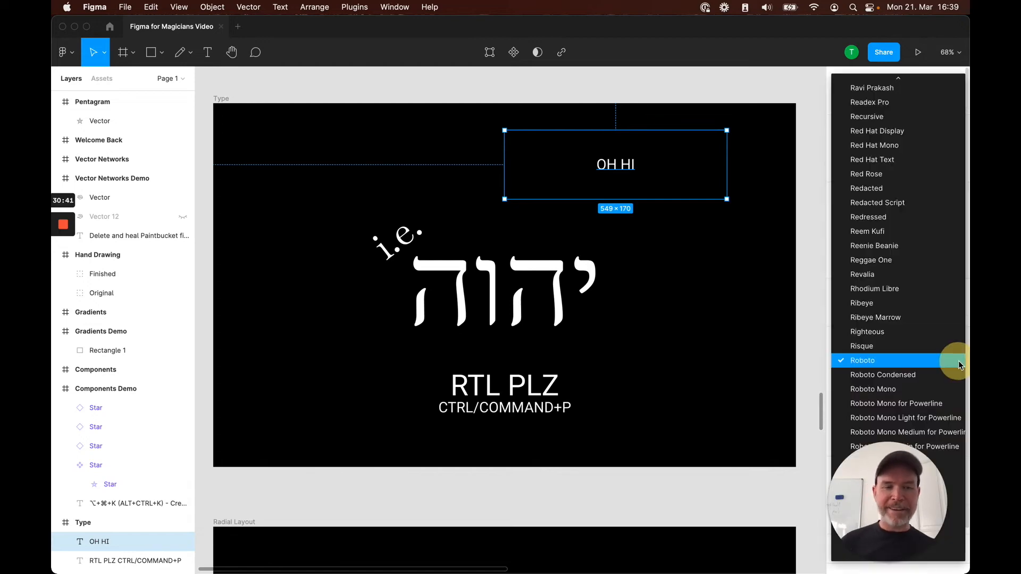
scroll(924, 301, "up", 10)
scroll(924, 301, "up", 15)
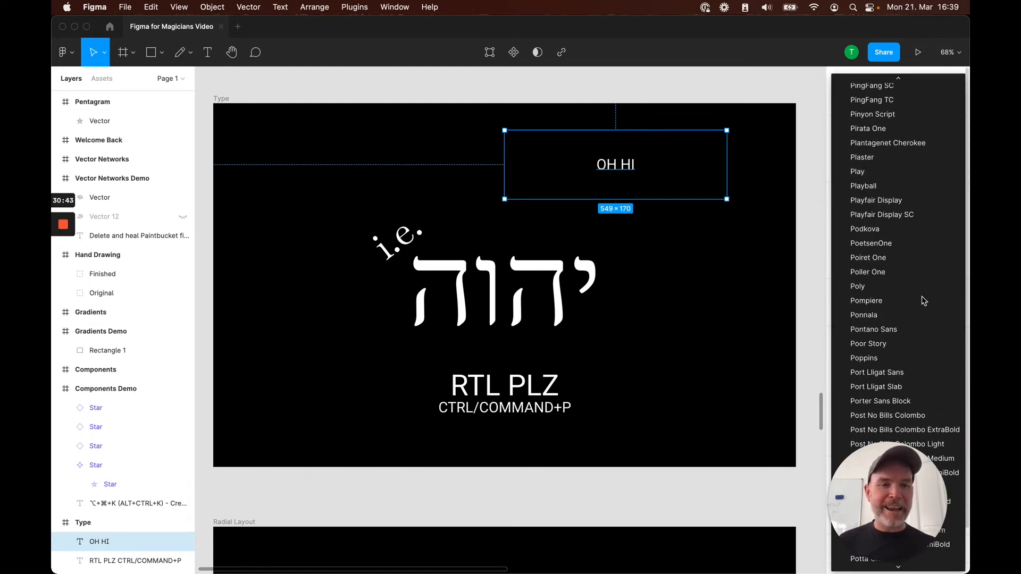
scroll(924, 302, "up", 20)
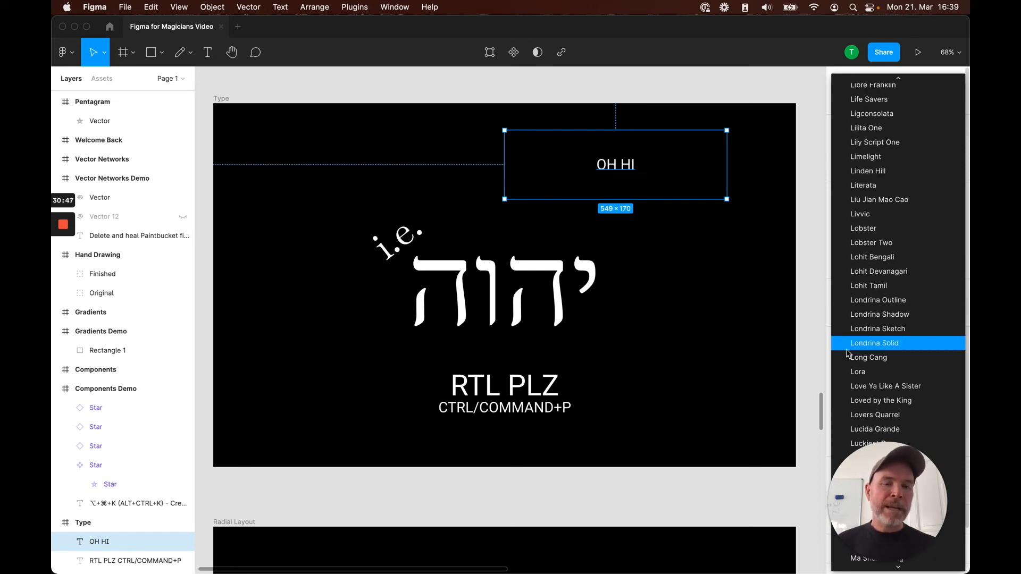
left_click(768, 167)
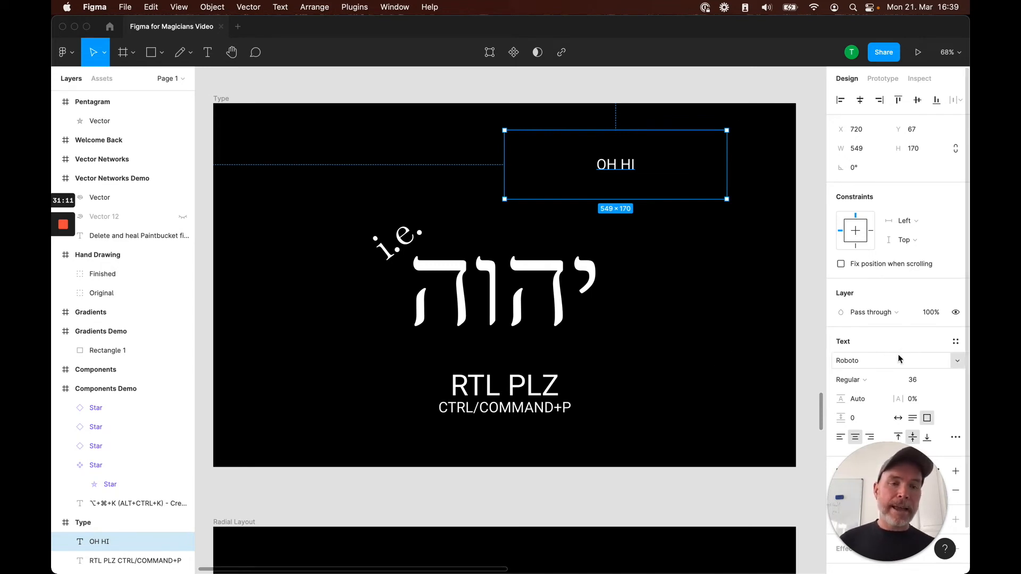
Change the font of the OH HI text to PP Neue Machina
left_click(953, 362)
scroll(930, 341, "up", 8)
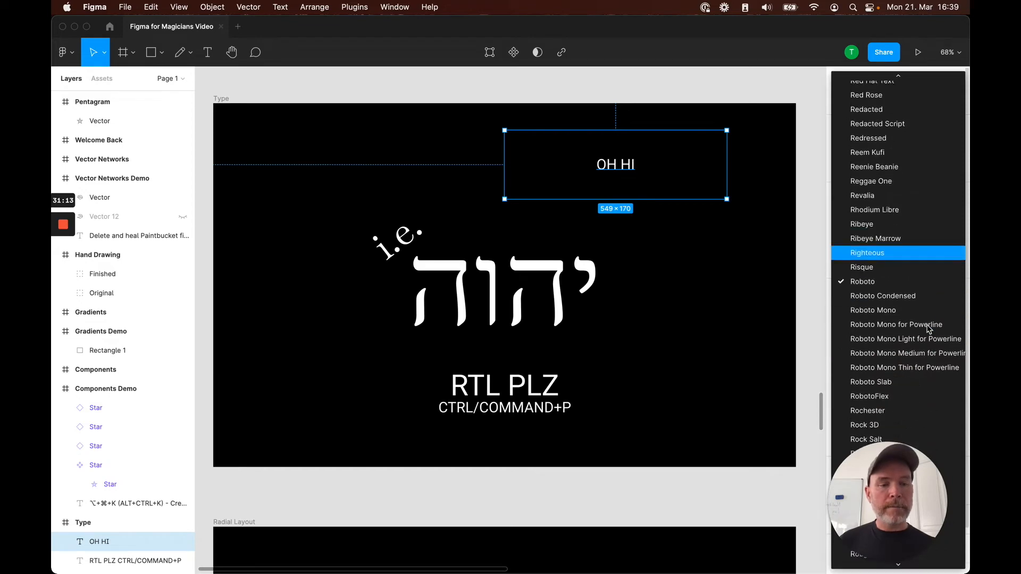
scroll(930, 329, "up", 10)
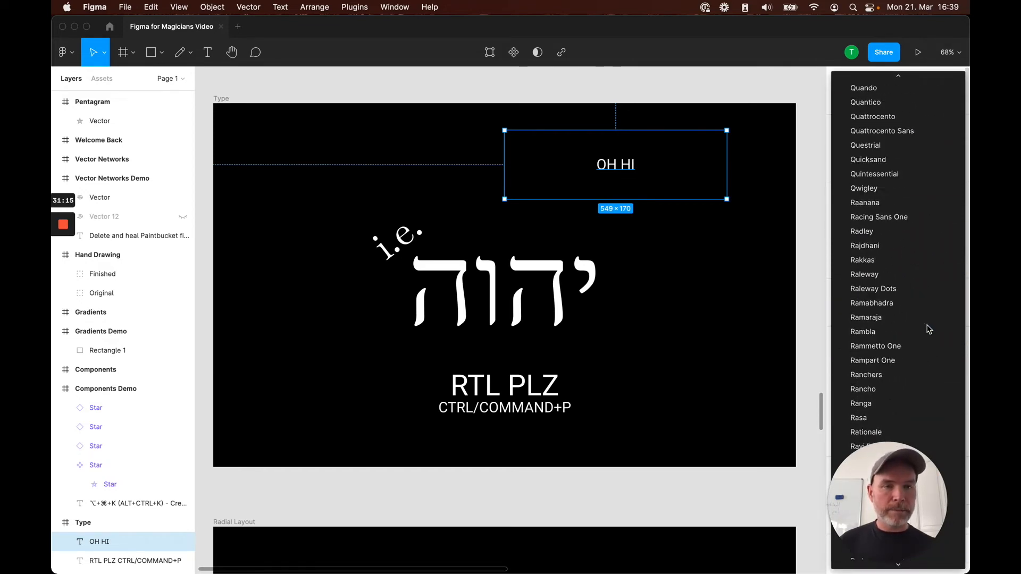
scroll(891, 206, "up", 3)
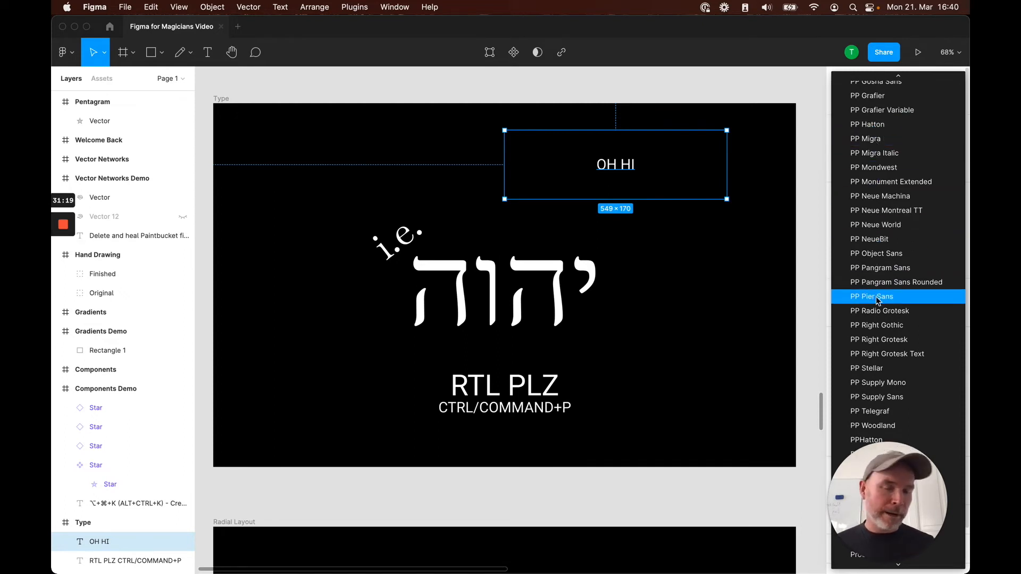
left_click(887, 201)
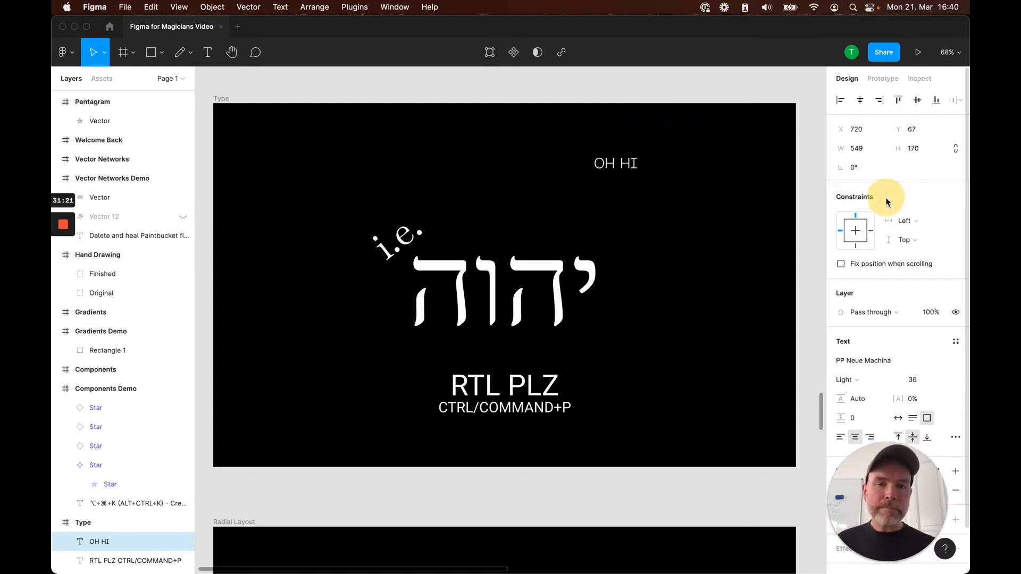
Reduce the OH HI text box's height to about 95 and keep the text selected
left_click_drag(640, 199, 641, 170)
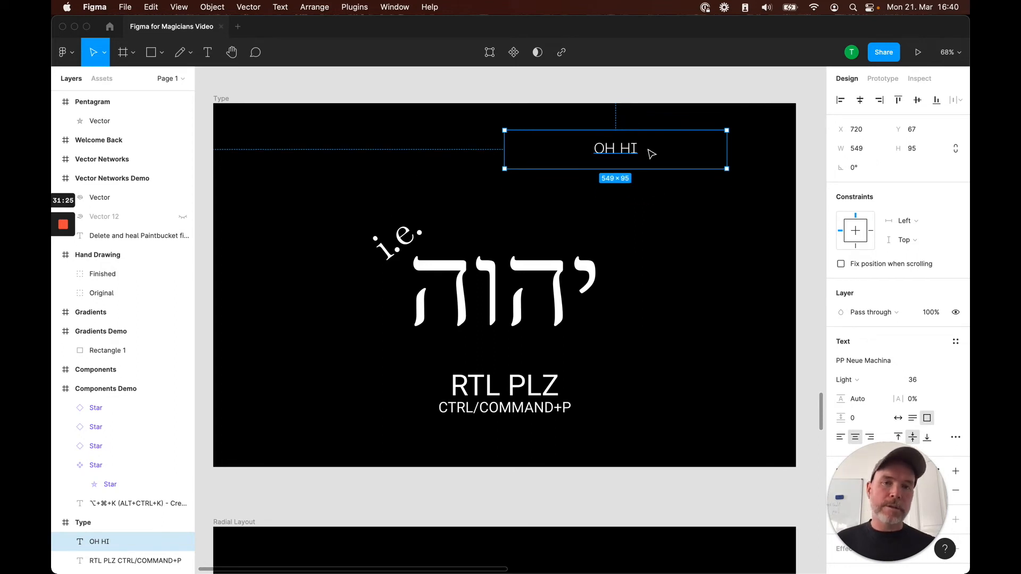
left_click(657, 153)
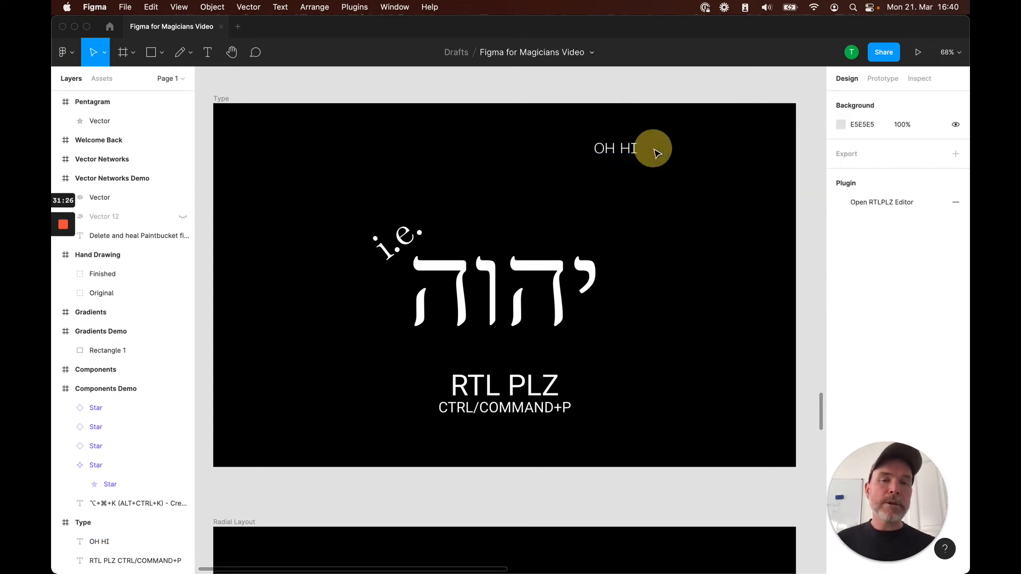
left_click(625, 152)
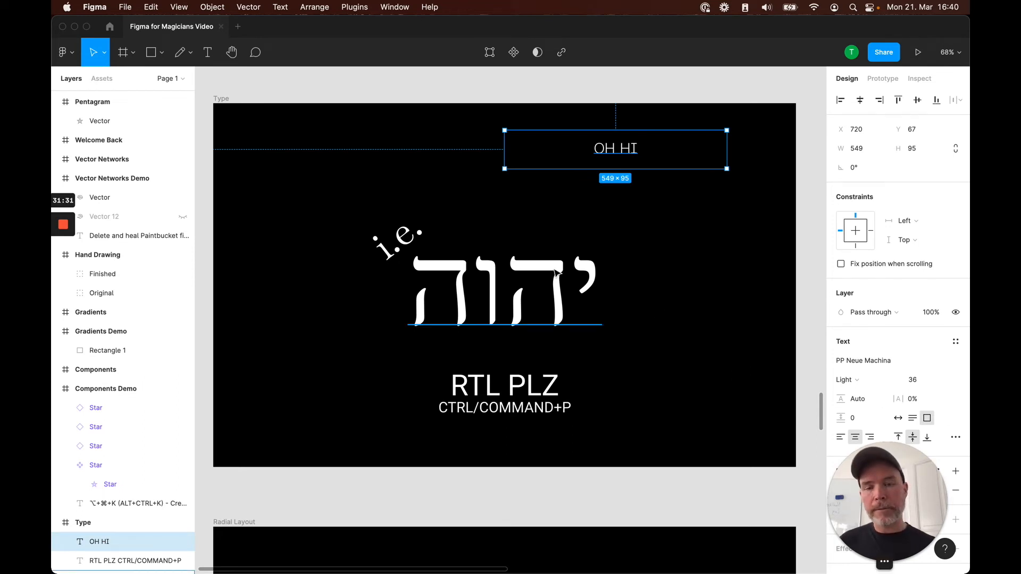
Search the commands for rtl with the Hebrew word in the Type frame selected and look through the RTL PLZ plugin commands
left_click(495, 288)
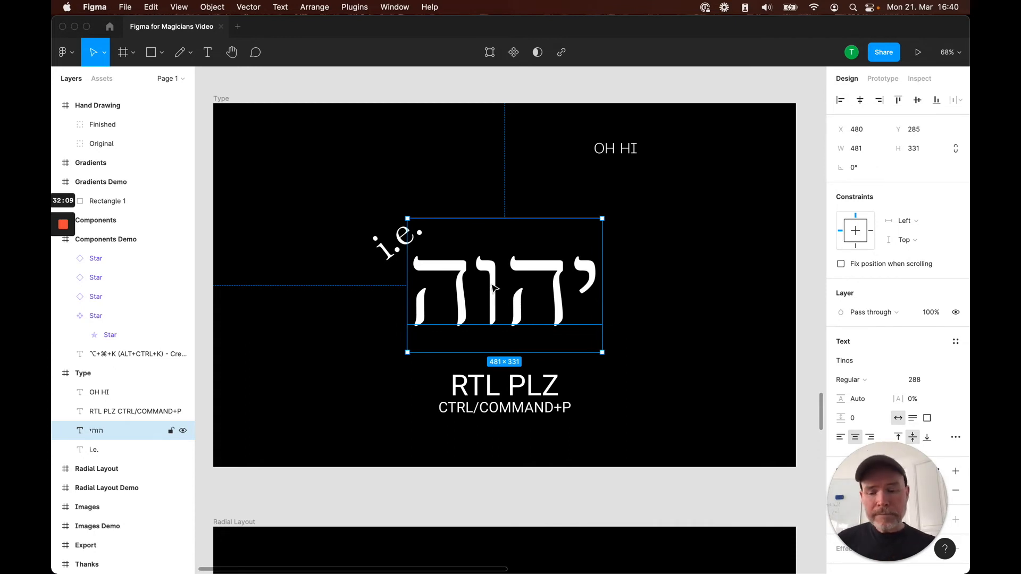
key("super+slash")
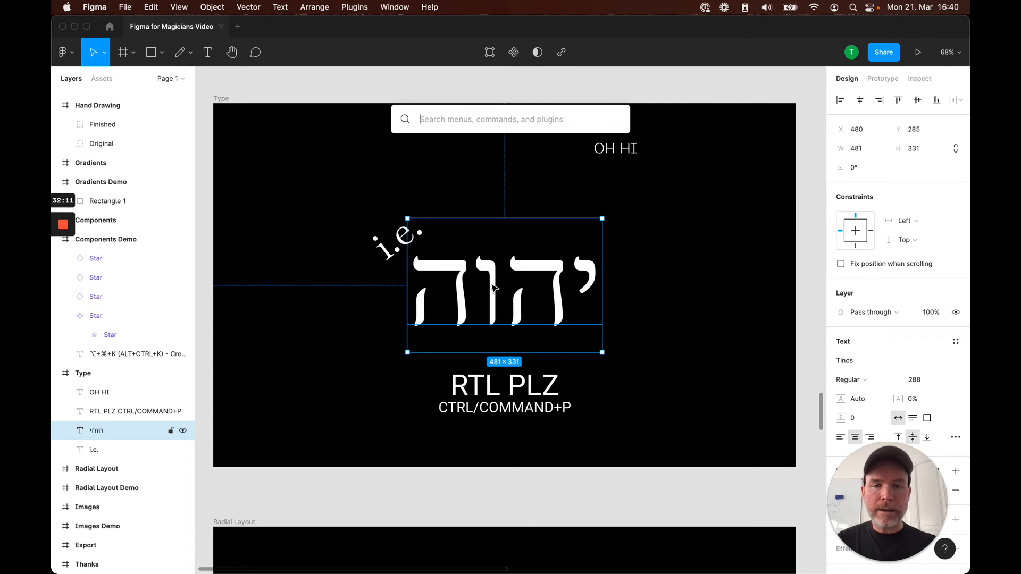
type("rtl")
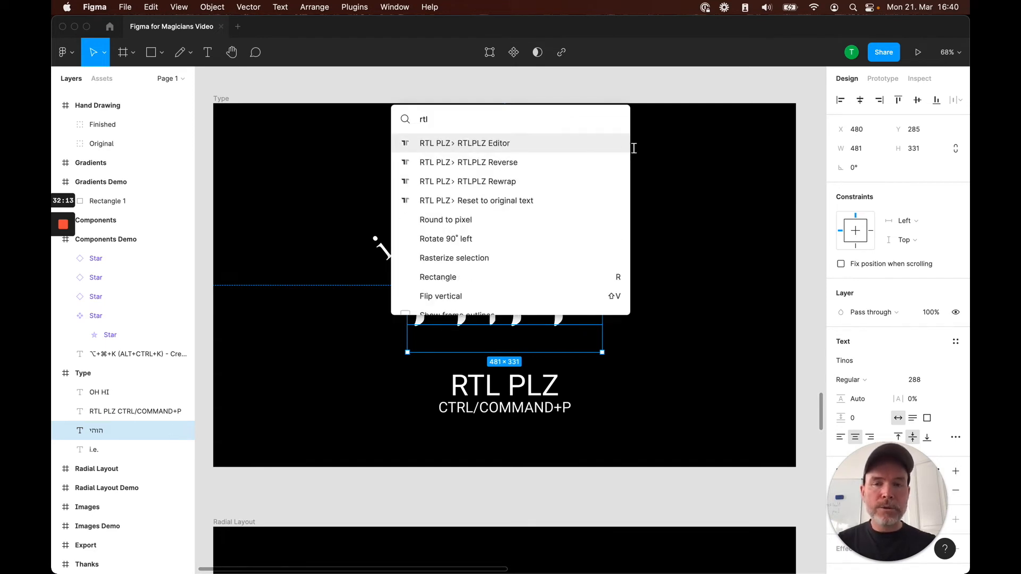
key("Down")
key("Down")
key("Down")
key("Down")
key("Up")
key("Up")
key("Up")
key("Up")
key("Up")
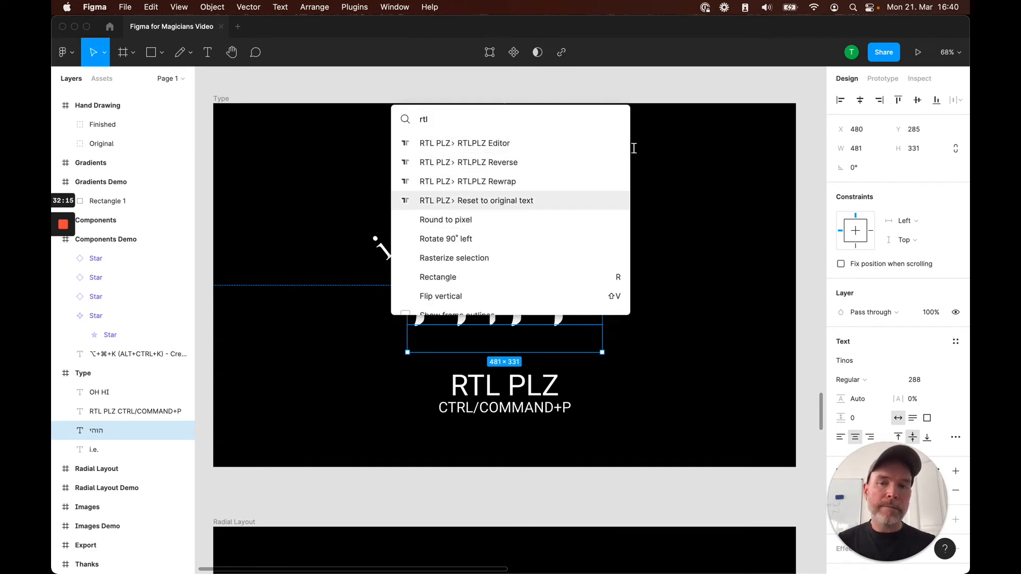
key("Down")
key("Down")
key("Down")
key("Down")
key("Up")
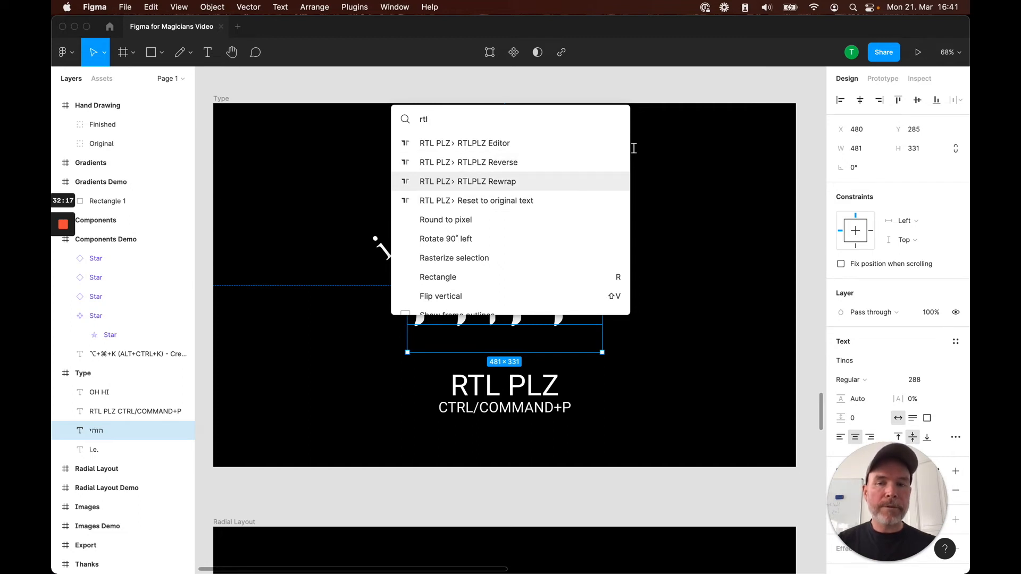
key("Up")
key("Up")
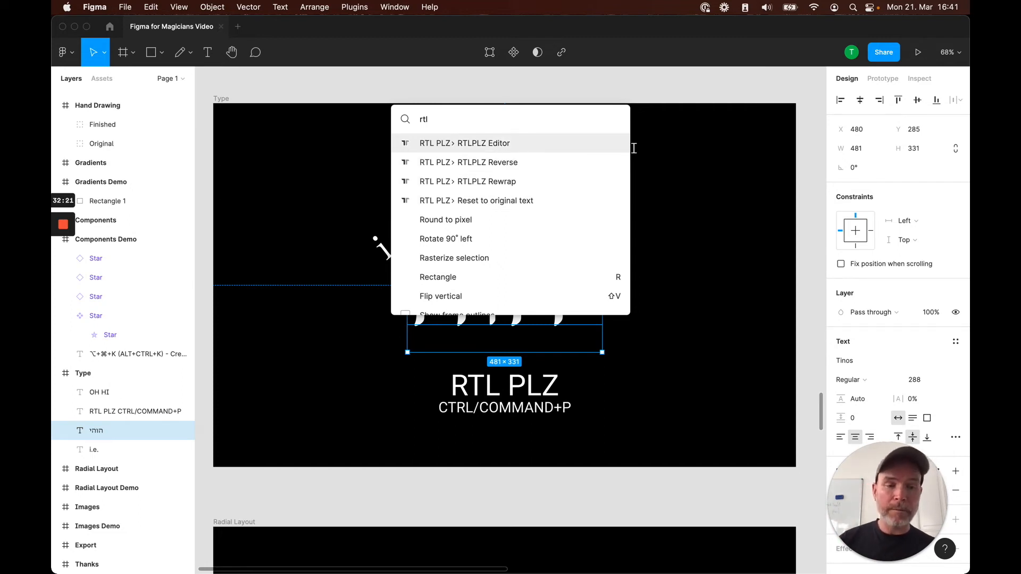
Open the RTLPLZ Editor on the Hebrew word to view its text, and close the plugin
key("Down")
key("Up")
key("Return")
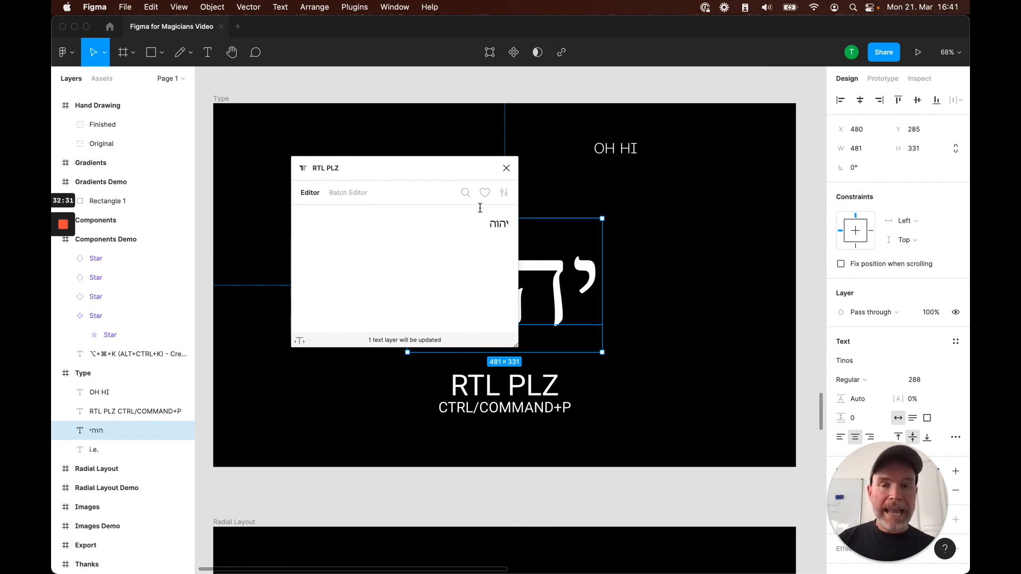
left_click(507, 168)
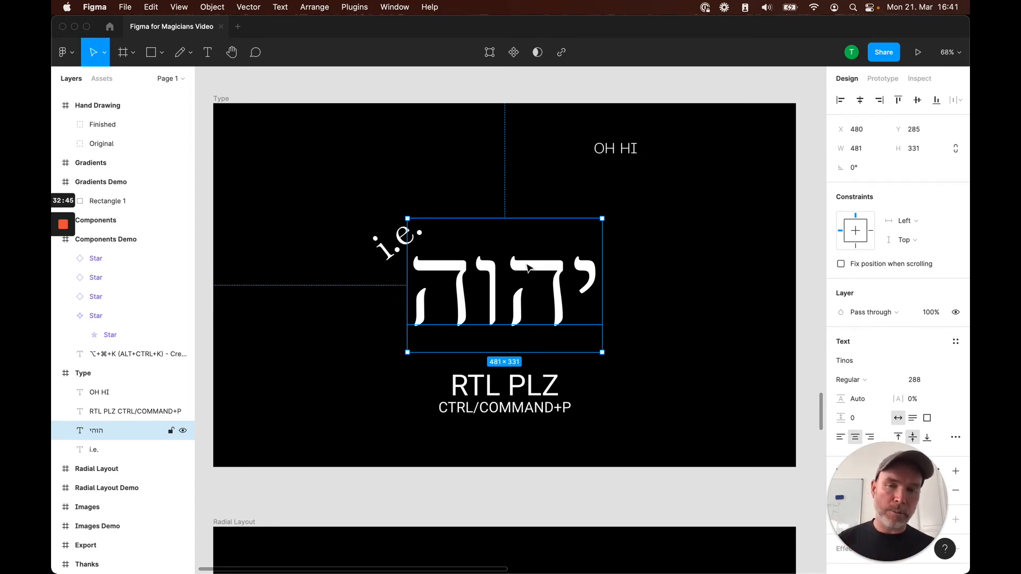
In the Radial Layout Demo frame, draw a vertical line about 258 long with the Pen tool, upward from near the circle's centre
left_click(132, 469)
key("shift+2")
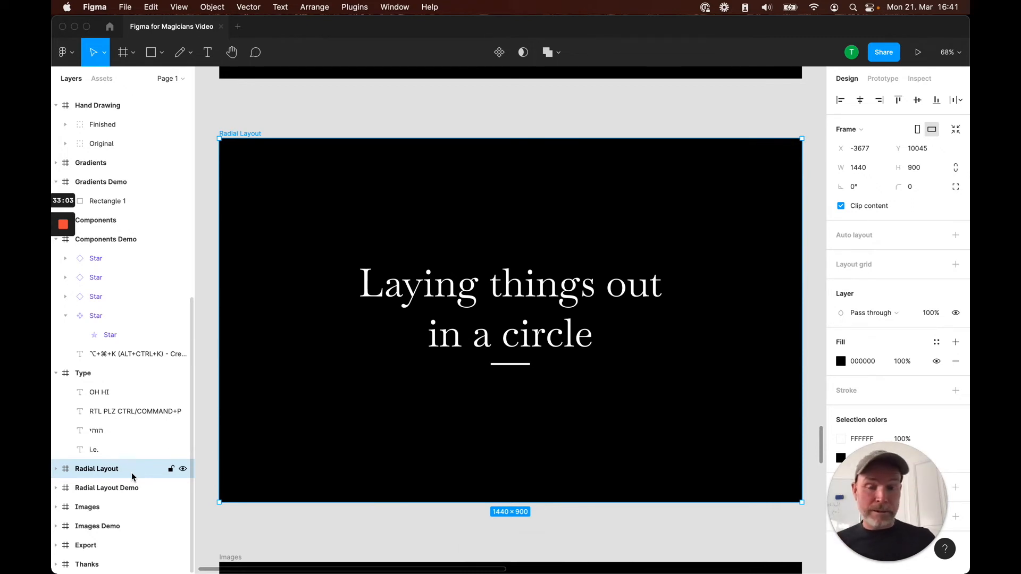
left_click(109, 489)
key("shift+2")
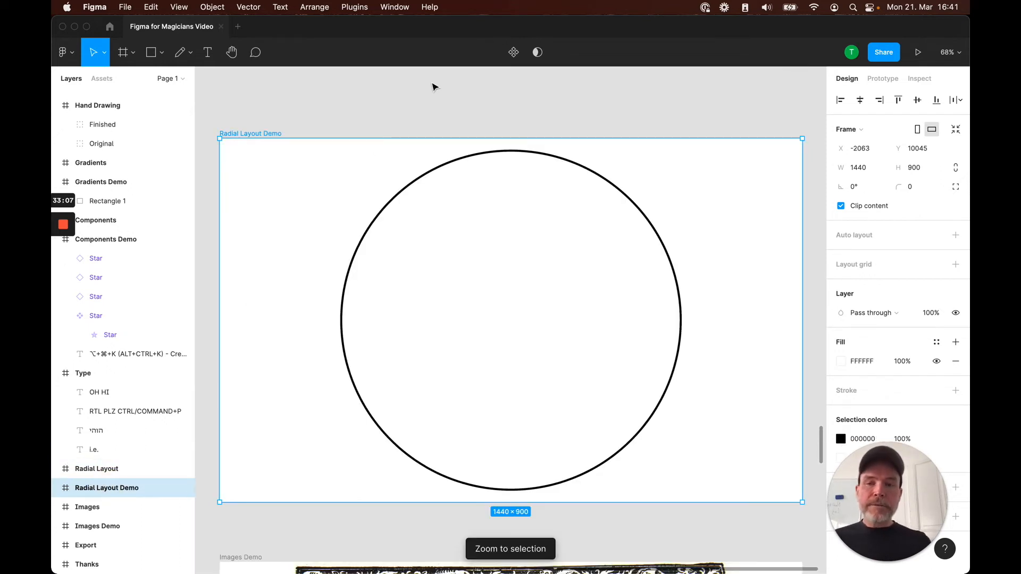
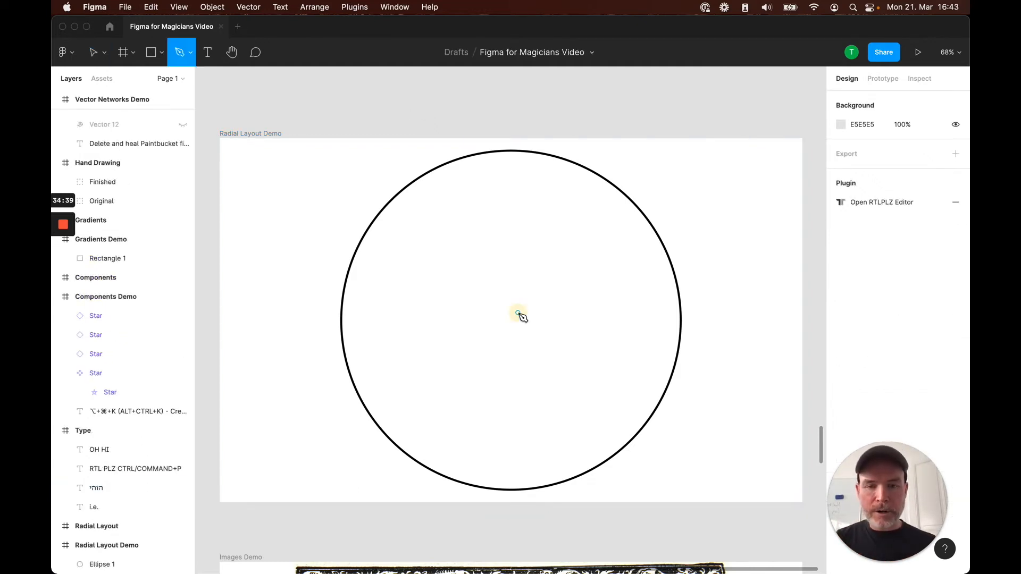
left_click(518, 313)
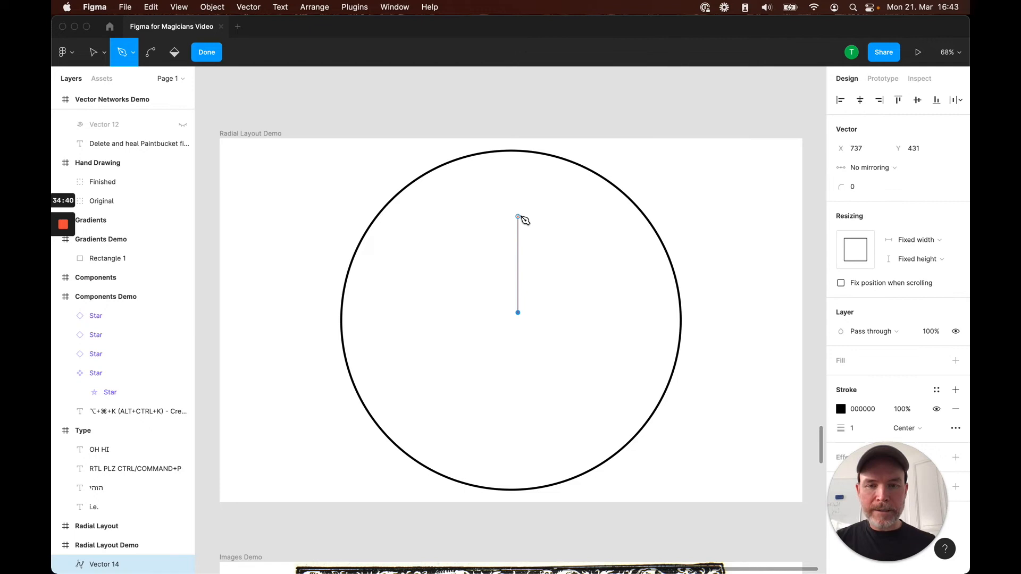
left_click(518, 209)
key("Escape")
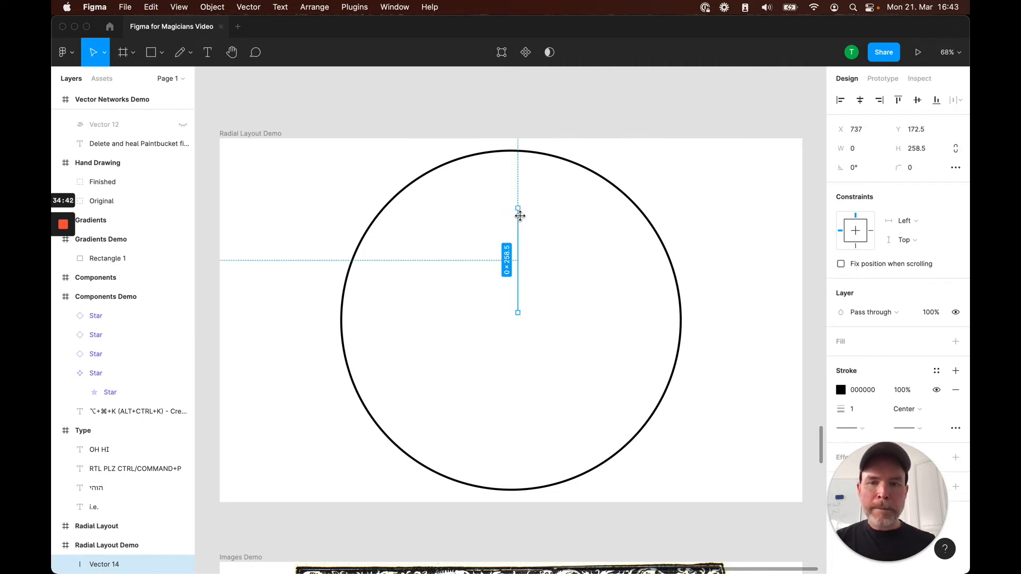
Move the vertical line to start at the circle's centre and extend its upper end to the circle's edge
left_click_drag(519, 233, 514, 247)
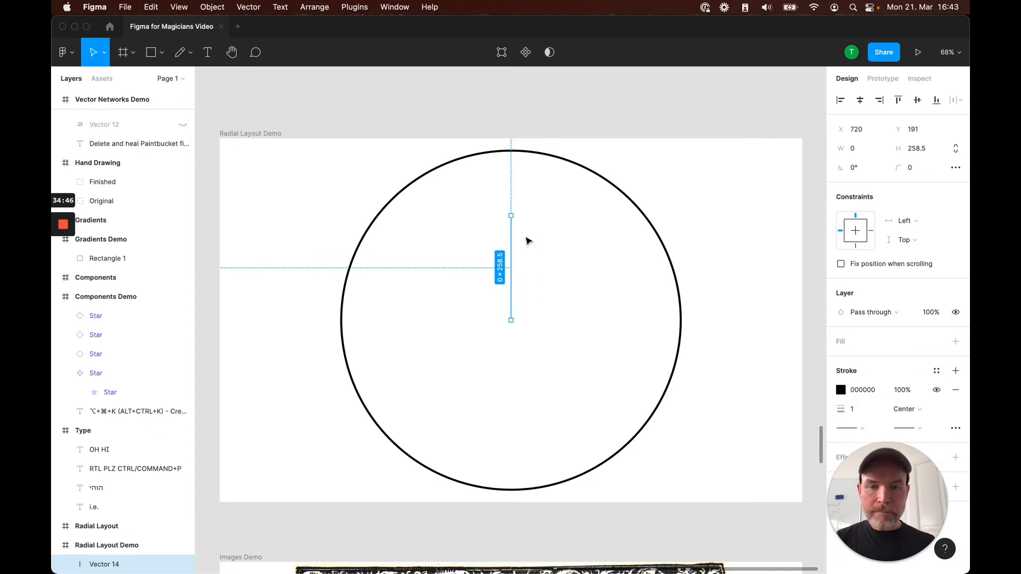
double_click(511, 237)
left_click_drag(512, 217, 514, 153)
left_click(548, 222)
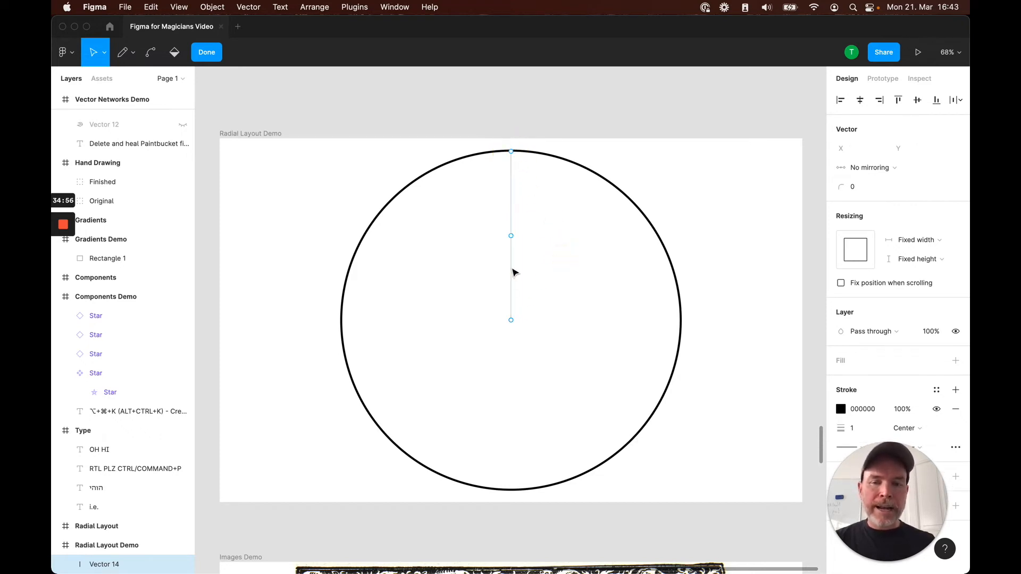
key("Escape")
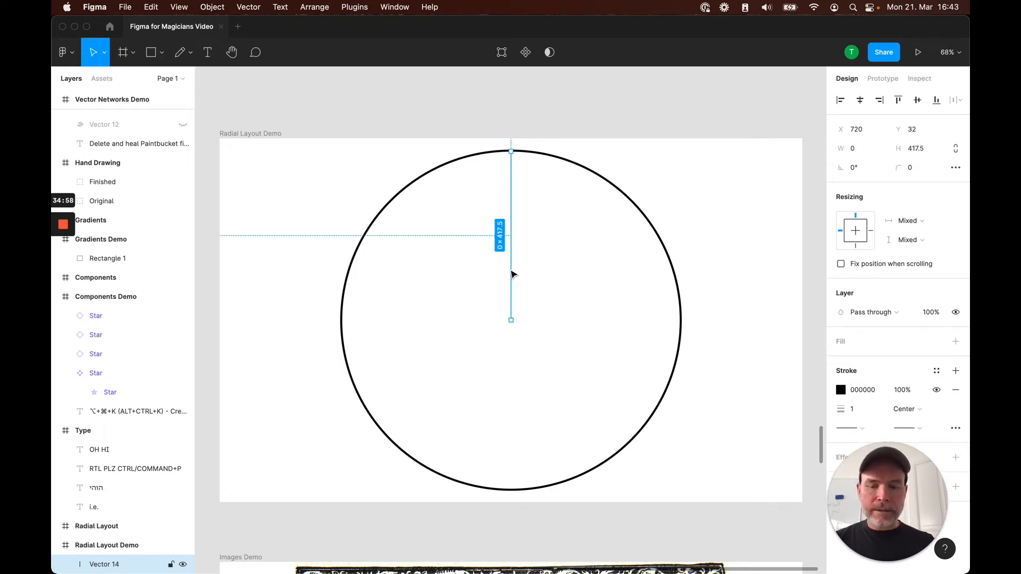
Duplicate the vertical radius line, rotate the copy to 72°, and place it running from the circle's centre to its left edge
left_click_drag(514, 273, 569, 294)
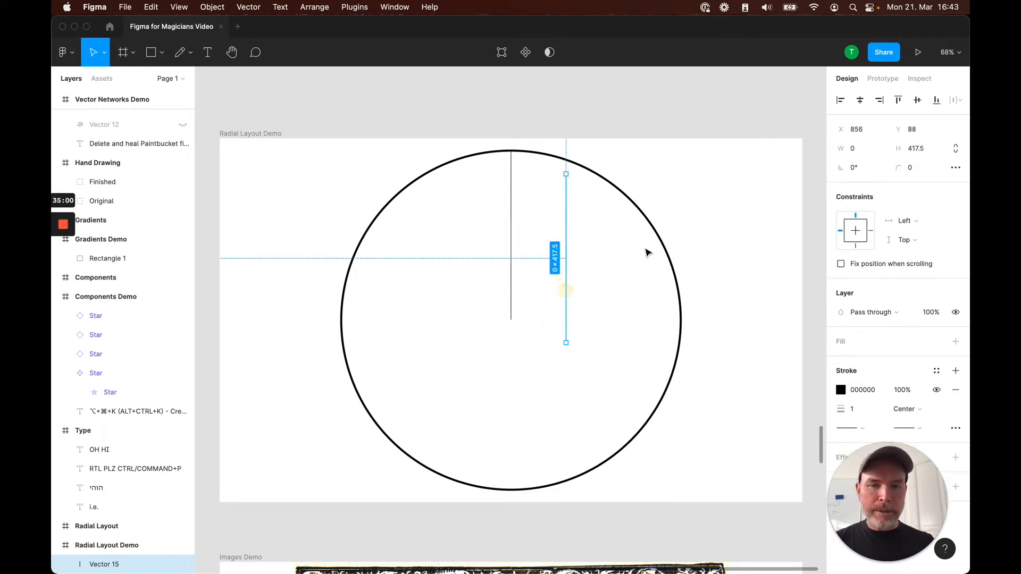
type("72")
key("Return")
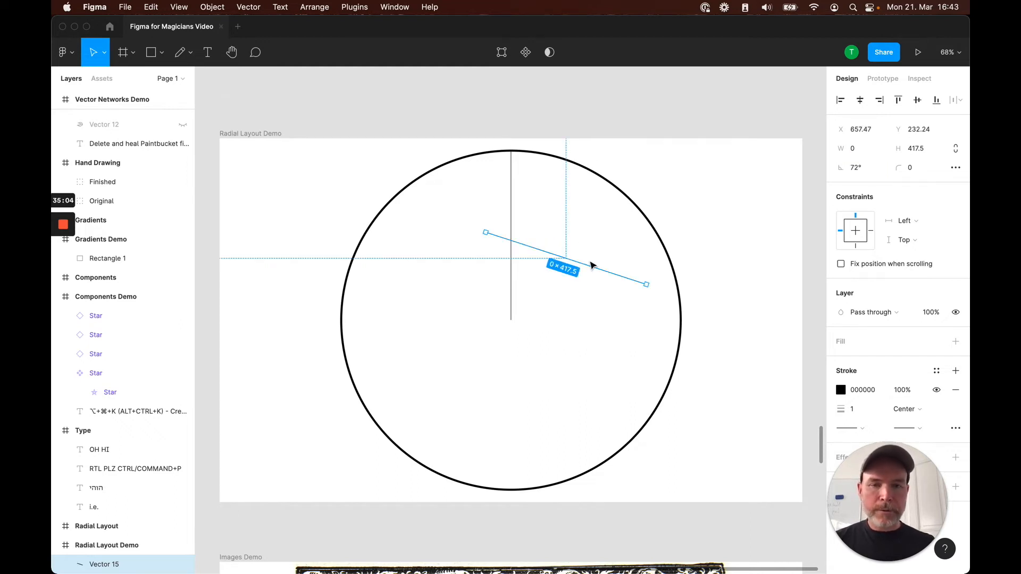
left_click_drag(592, 265, 456, 301)
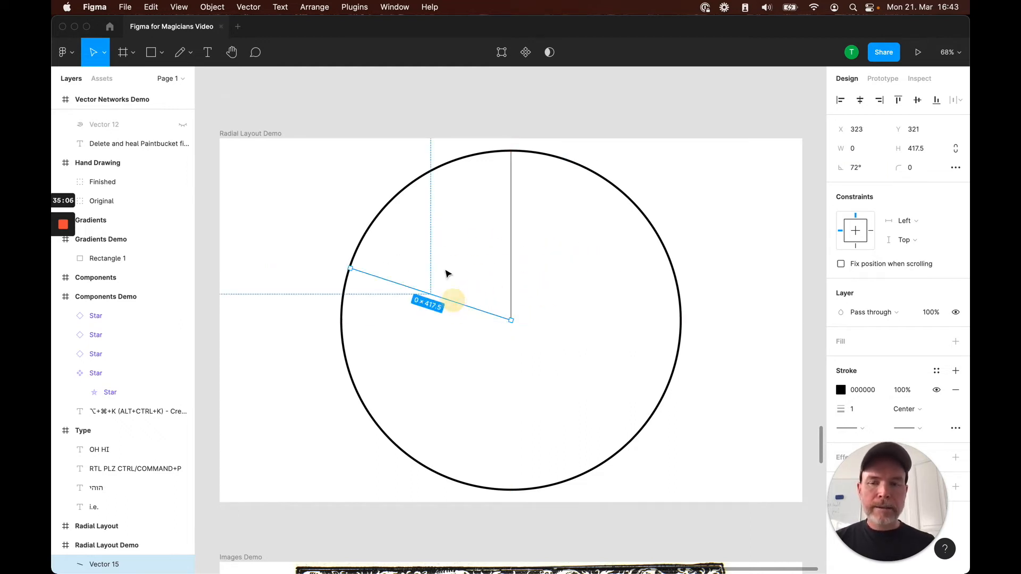
left_click(299, 198)
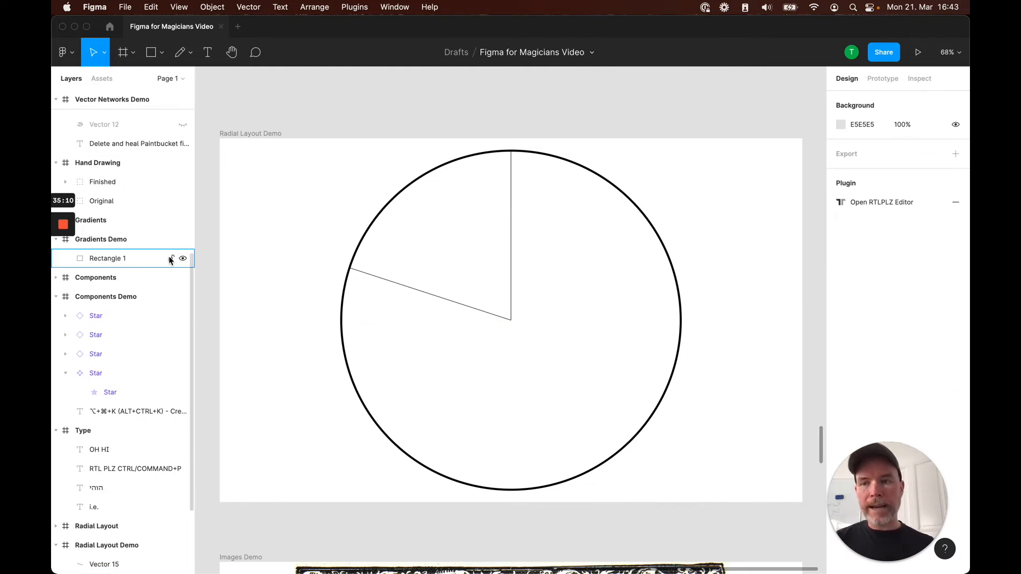
Turn the Union cross shape in the Equal Arm Cross frame into a component
scroll(124, 325, "up", 10)
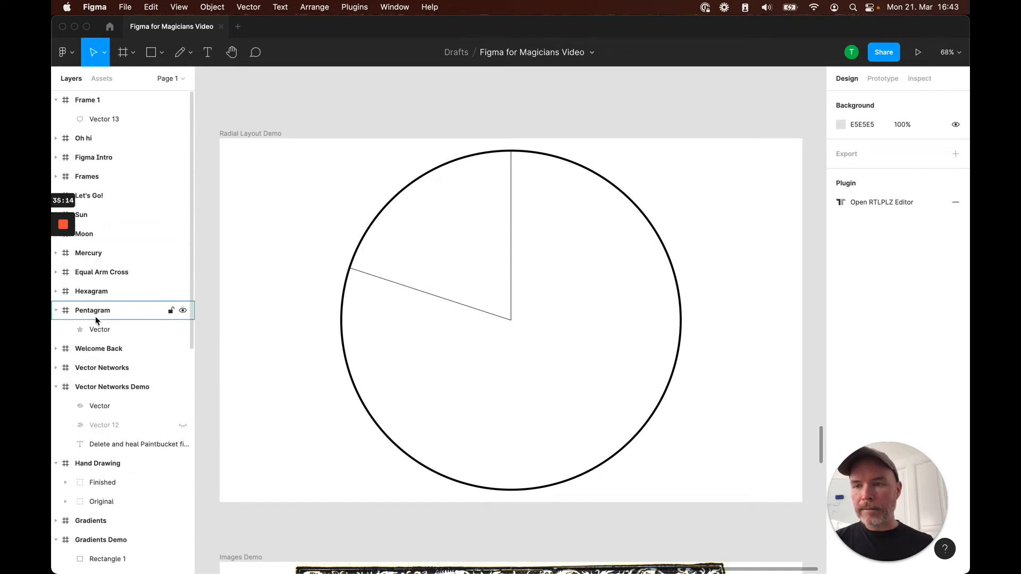
left_click(103, 274)
key("shift+2")
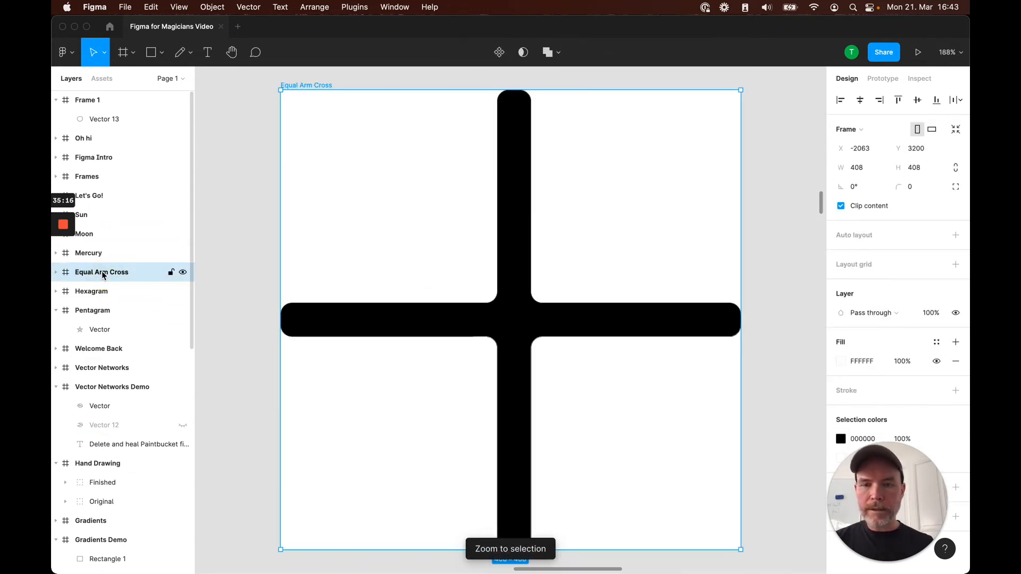
left_click(527, 326)
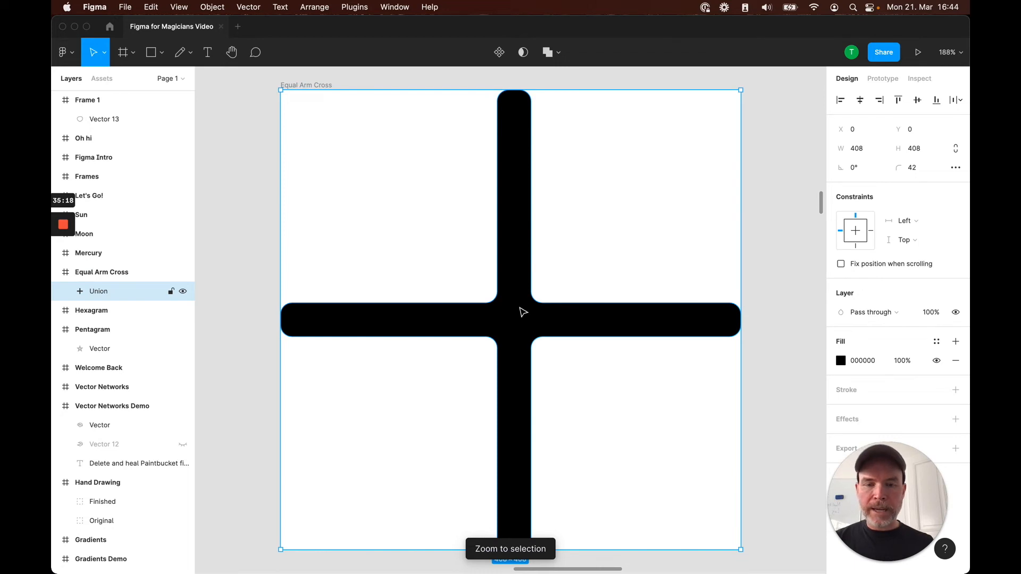
key("super+alt+k")
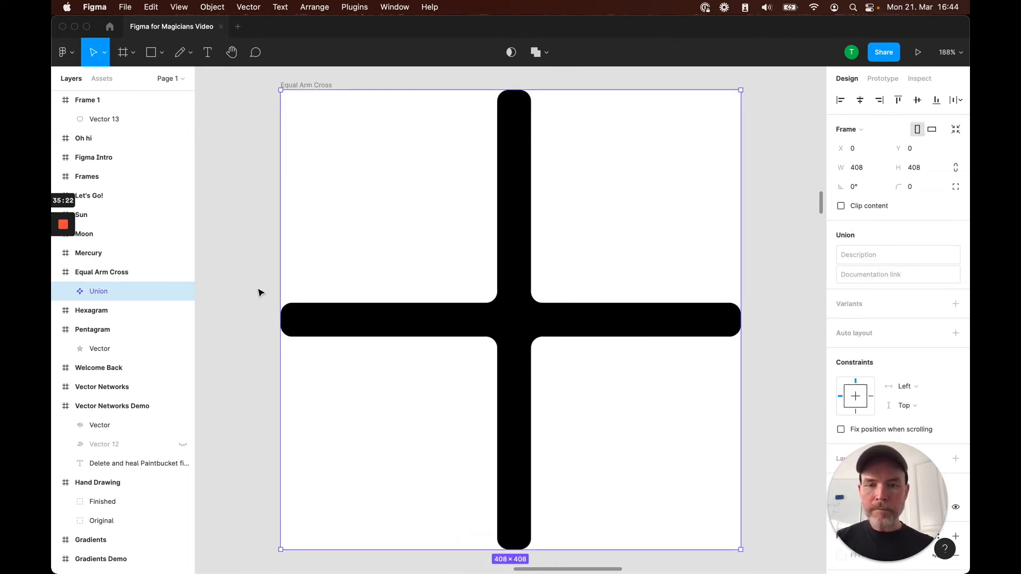
Insert an instance of the Equal Arm Cross frame's Union component into the Radial Layout Demo frame
scroll(130, 372, "down", 5)
scroll(130, 425, "down", 4)
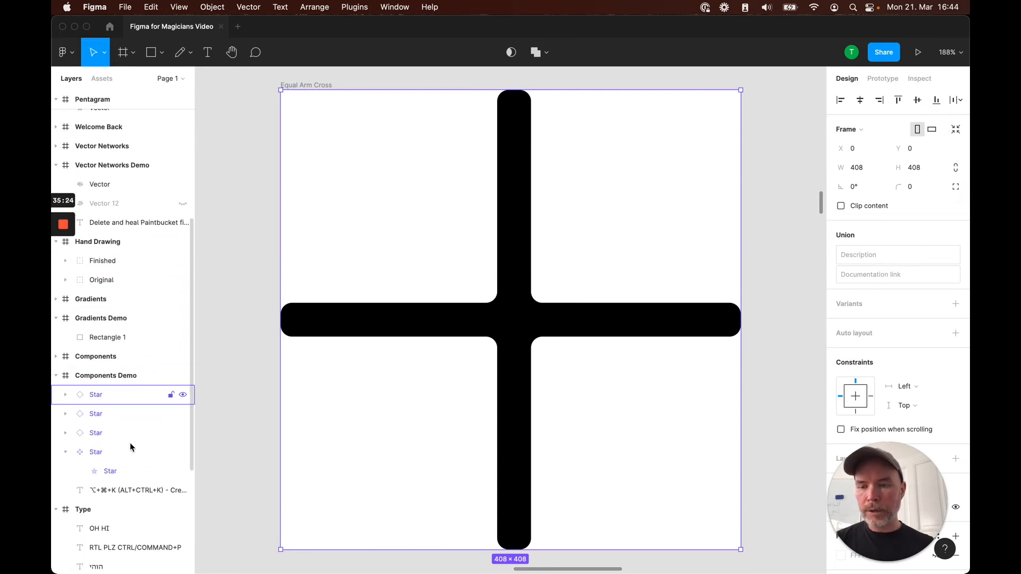
left_click(124, 434)
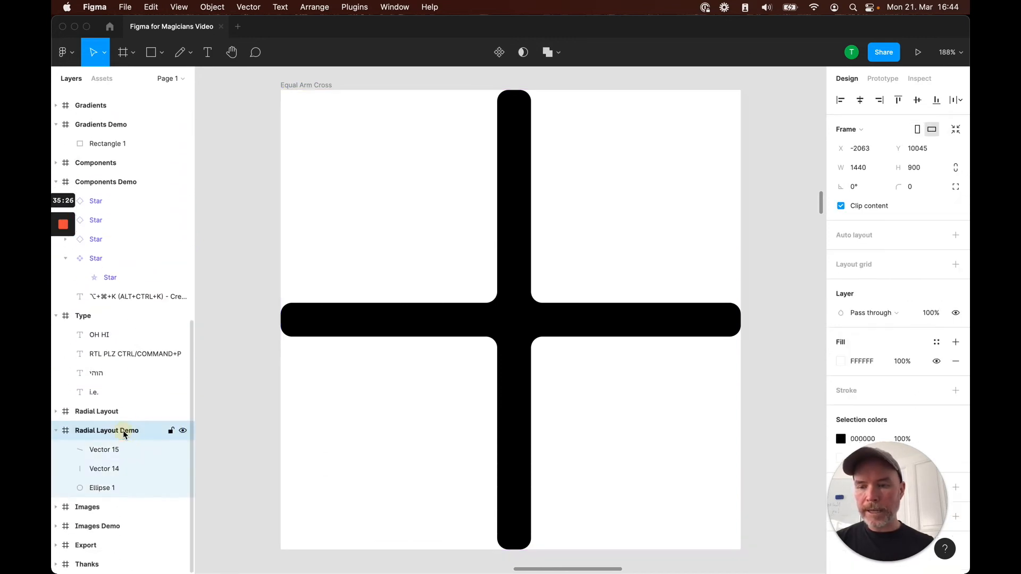
key("shift+2")
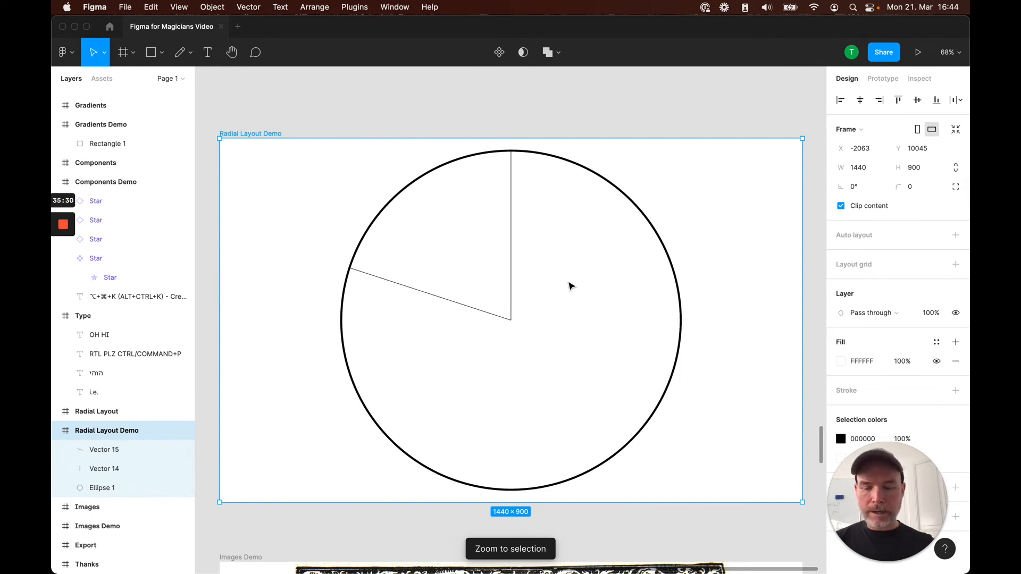
key("shift+i")
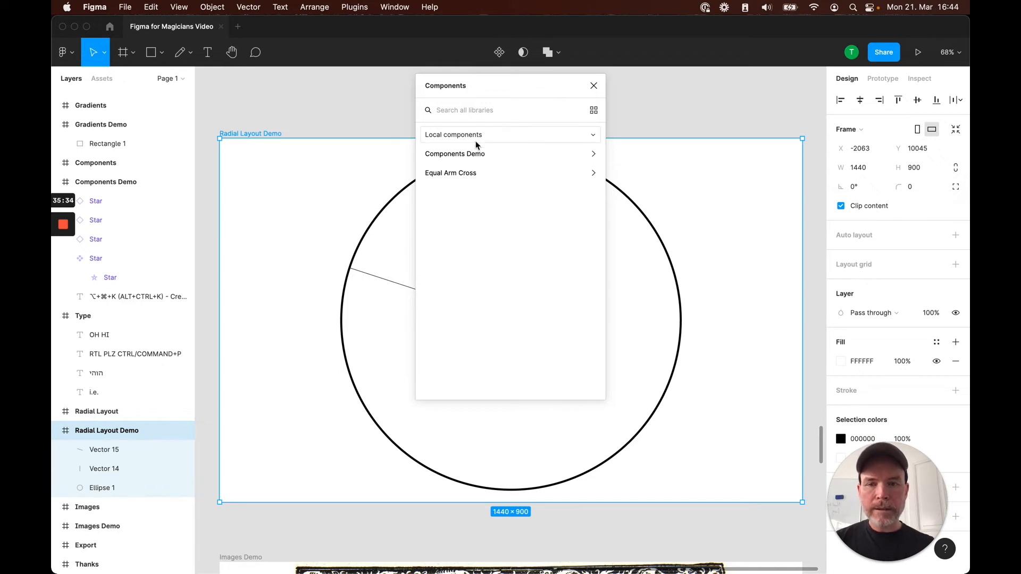
left_click(473, 174)
left_click(452, 171)
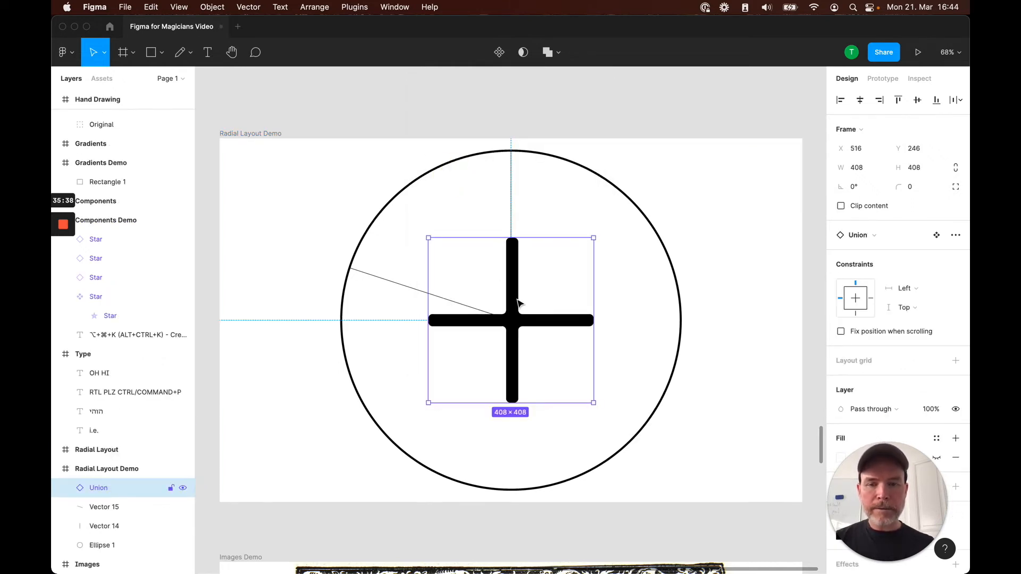
Scale the cross instance proportionally to about 21 × 21 and place one cross at the outer end of each radius line
left_click_drag(594, 403, 476, 243)
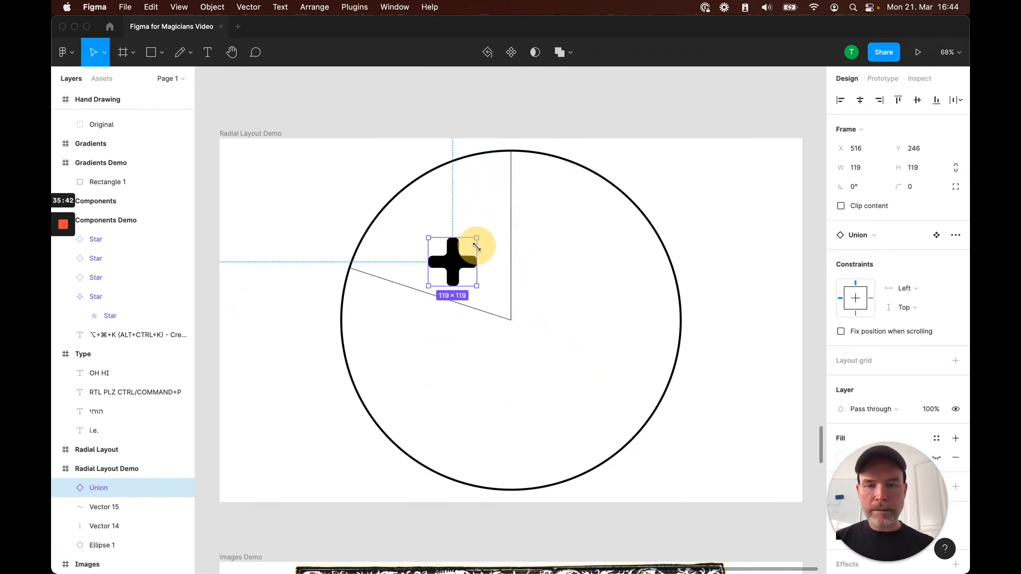
key("super+z")
key("k")
left_click_drag(590, 404, 358, 272)
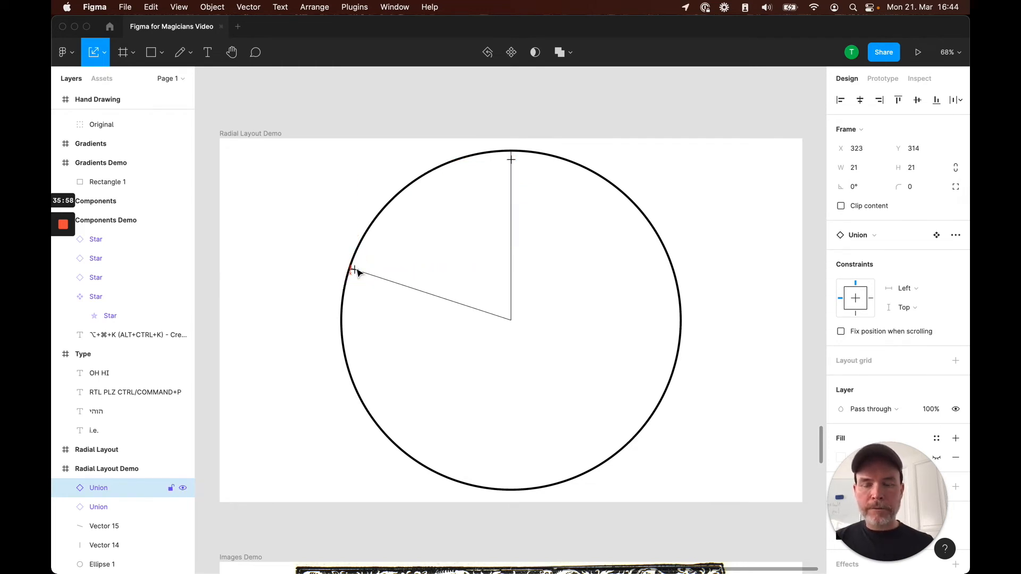
left_click(420, 358)
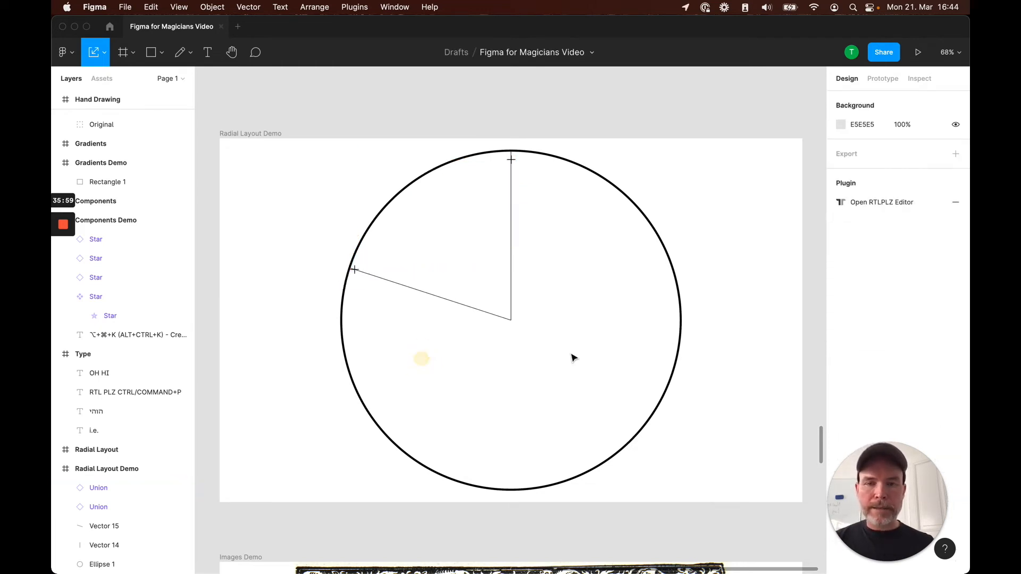
Delete both radius lines from the circle and select the cross at its left edge
left_click(511, 297)
key("Delete")
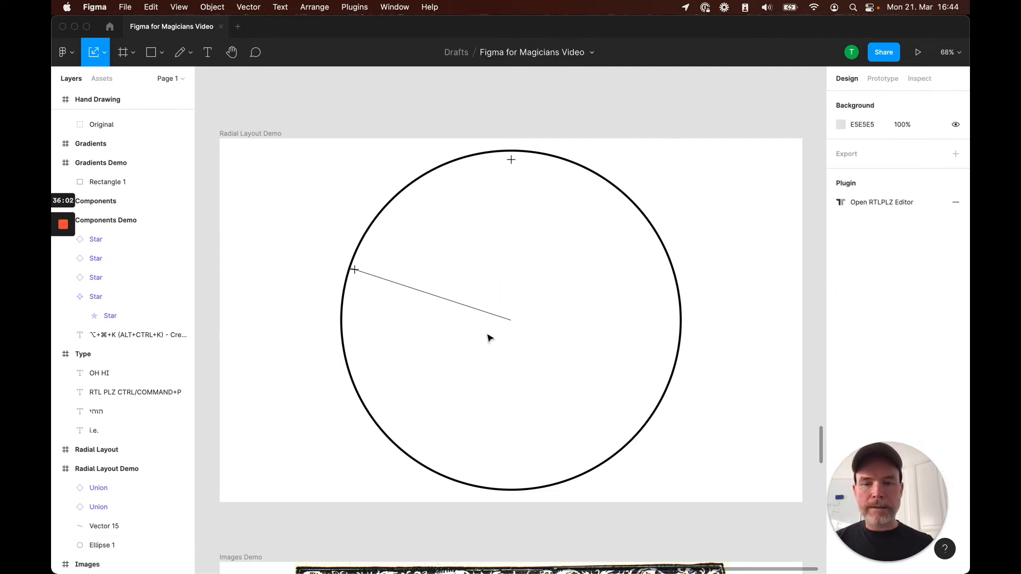
left_click(493, 314)
key("Delete")
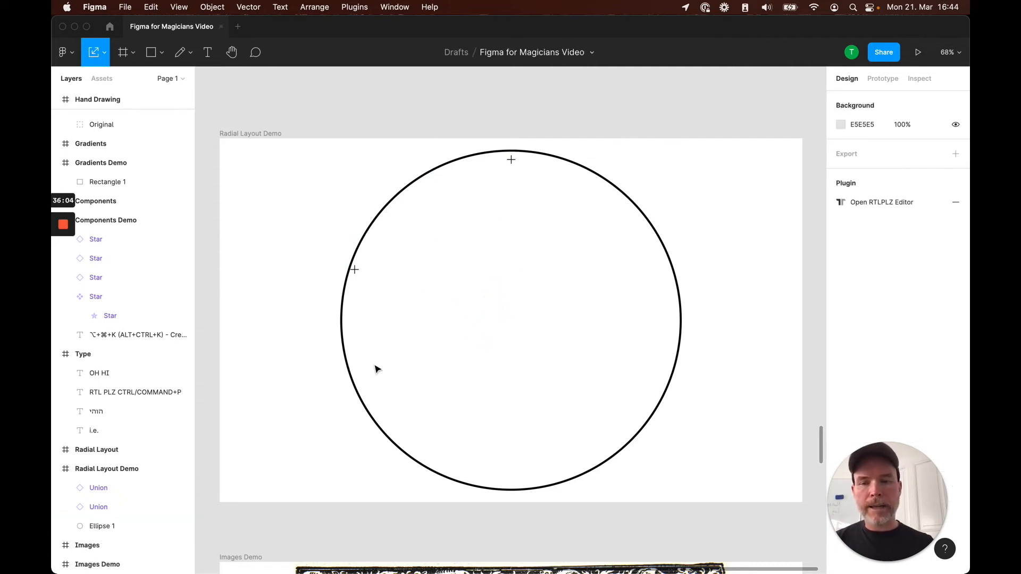
left_click(275, 325)
left_click(354, 269)
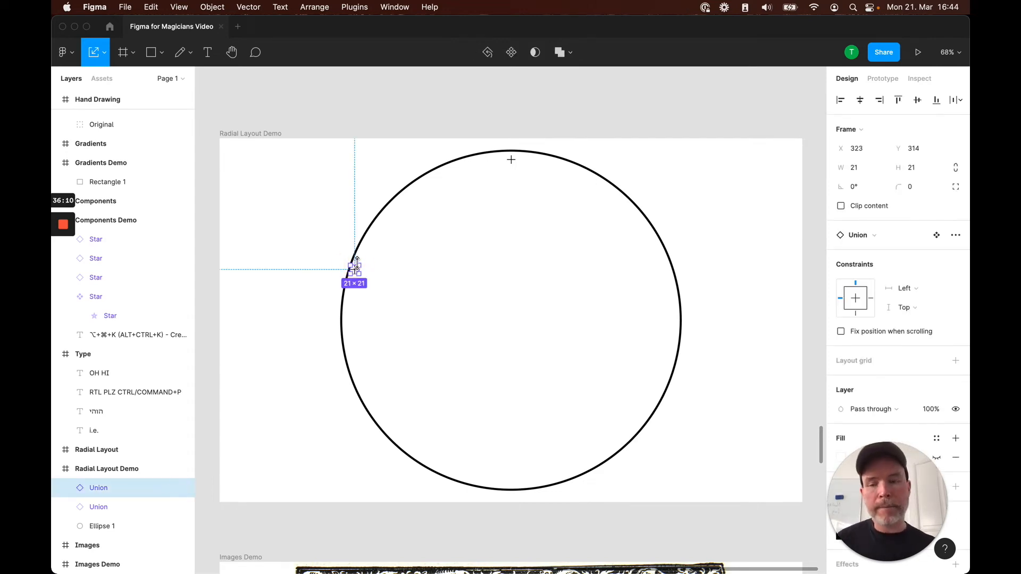
Rotate the cross at the circle's left edge by about 70° and nudge it slightly right and down, clear of the outline
left_click_drag(365, 266, 347, 255)
left_click(315, 196)
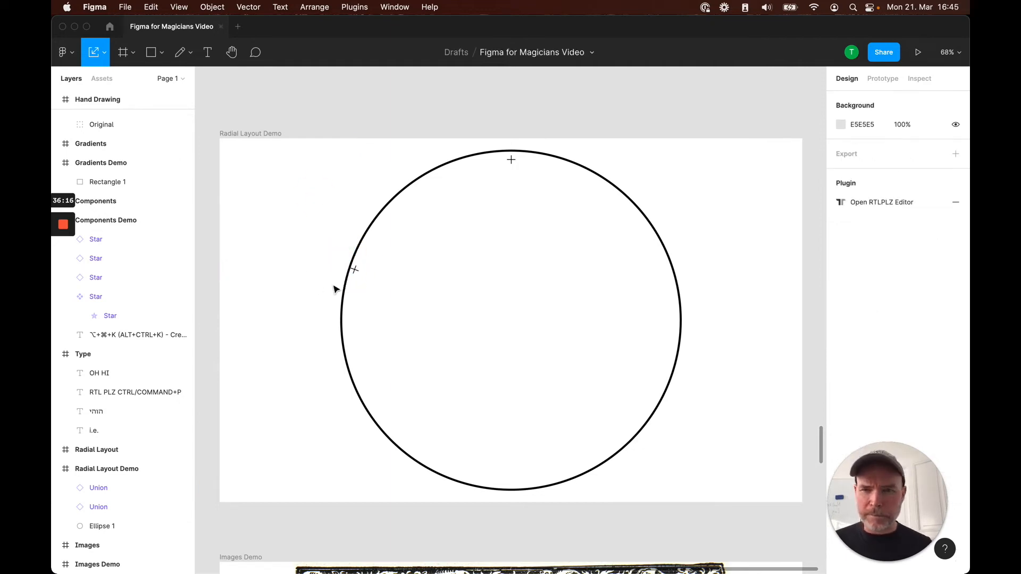
left_click(355, 269)
key("Right")
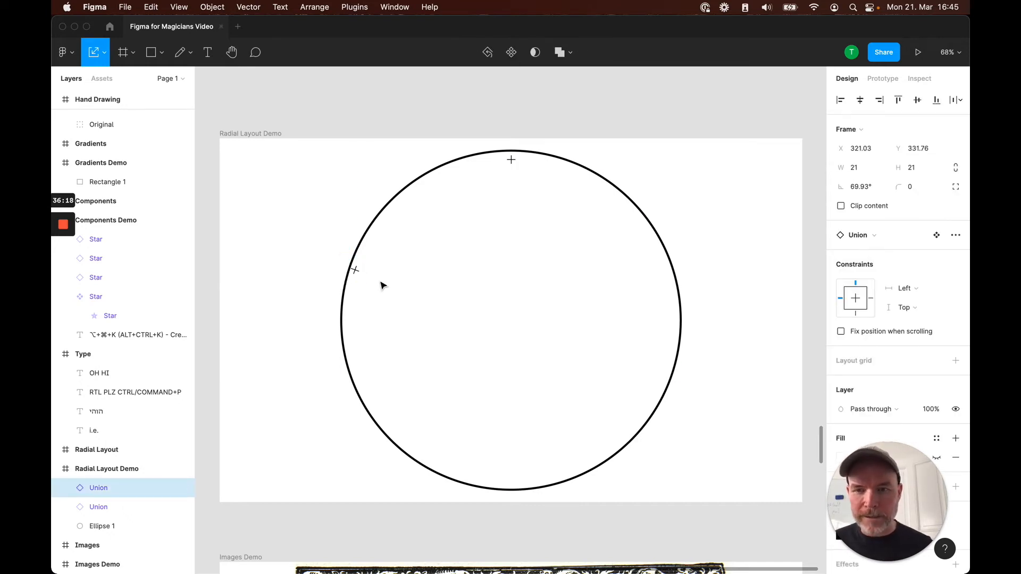
key("Right")
key("Down")
key("Down")
key("Right")
key("Right")
left_click(328, 236)
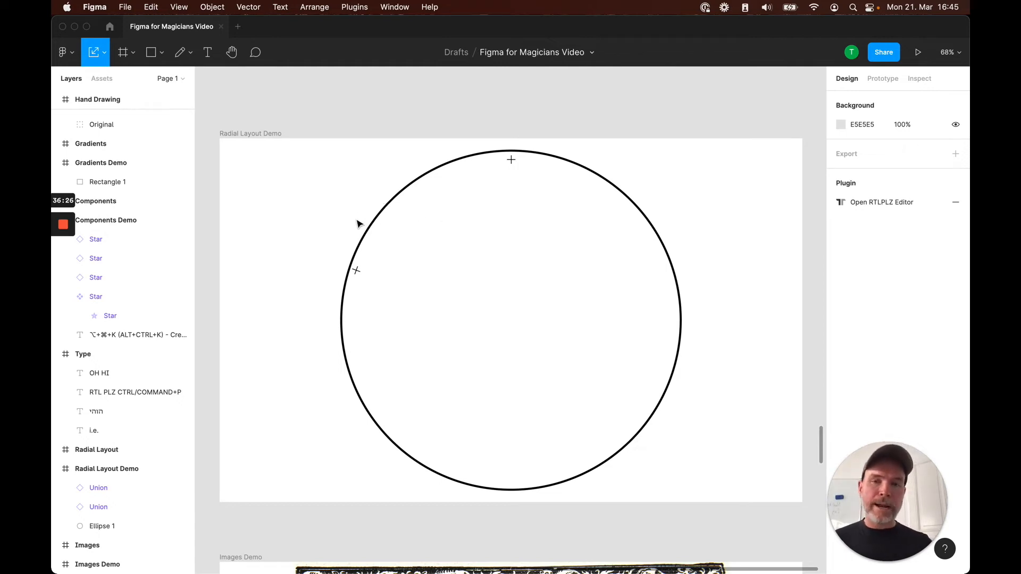
Add a text box of about 445 × 138 inside the circle with the text "OH HI"
left_click(536, 276)
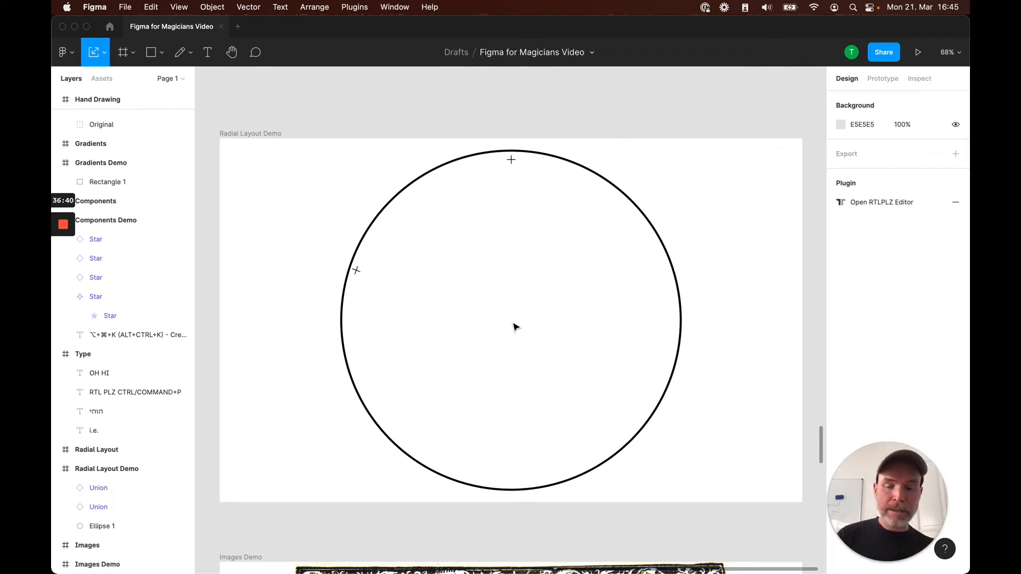
key("t")
left_click_drag(427, 250, 586, 311)
left_click_drag(615, 278, 607, 306)
type("O")
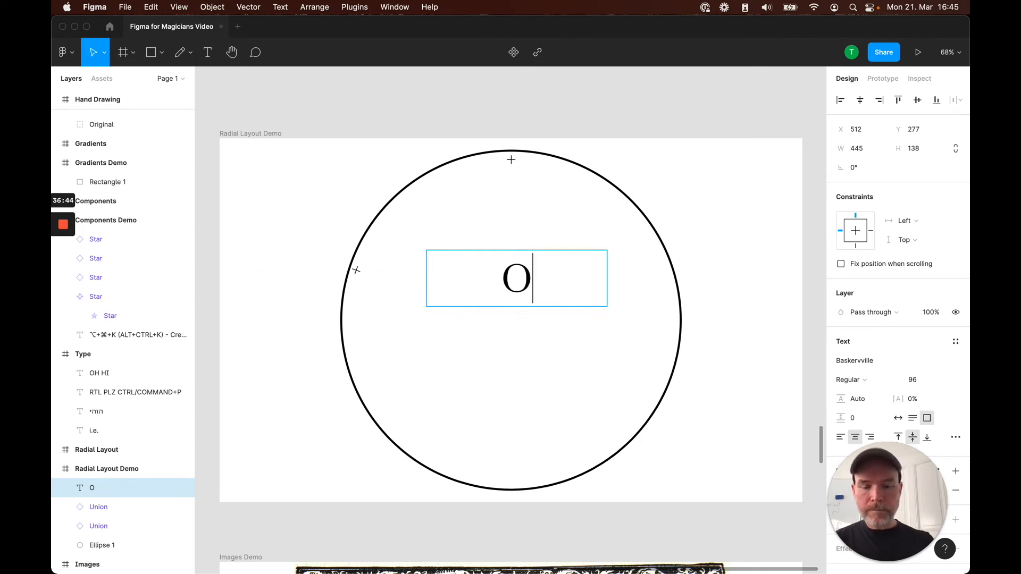
type("H HI")
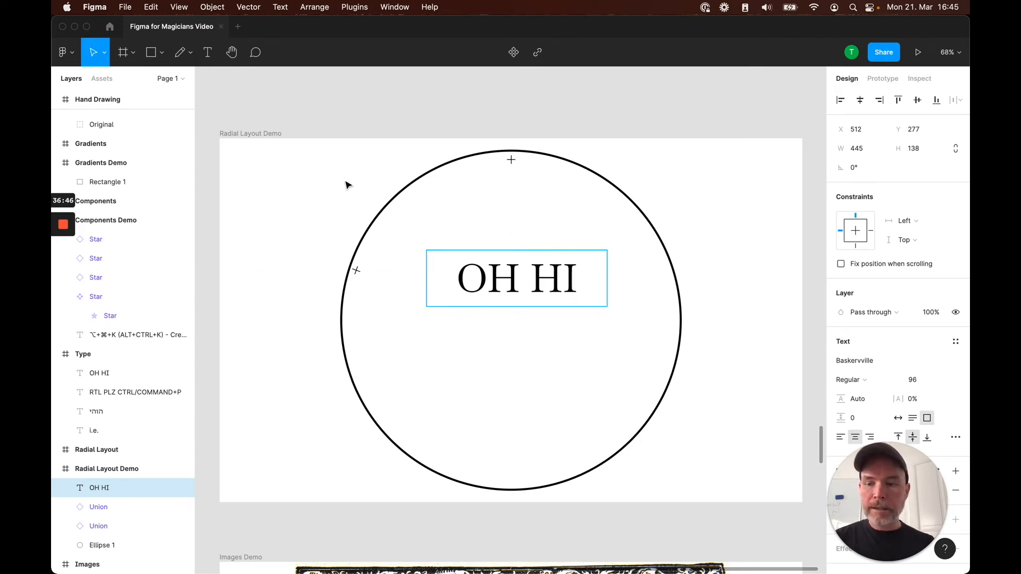
key("Escape")
Set the OH HI text to size 36 and place it in a box of about 260 × 56 at the frame's upper-left corner
left_click_drag(553, 288, 332, 186)
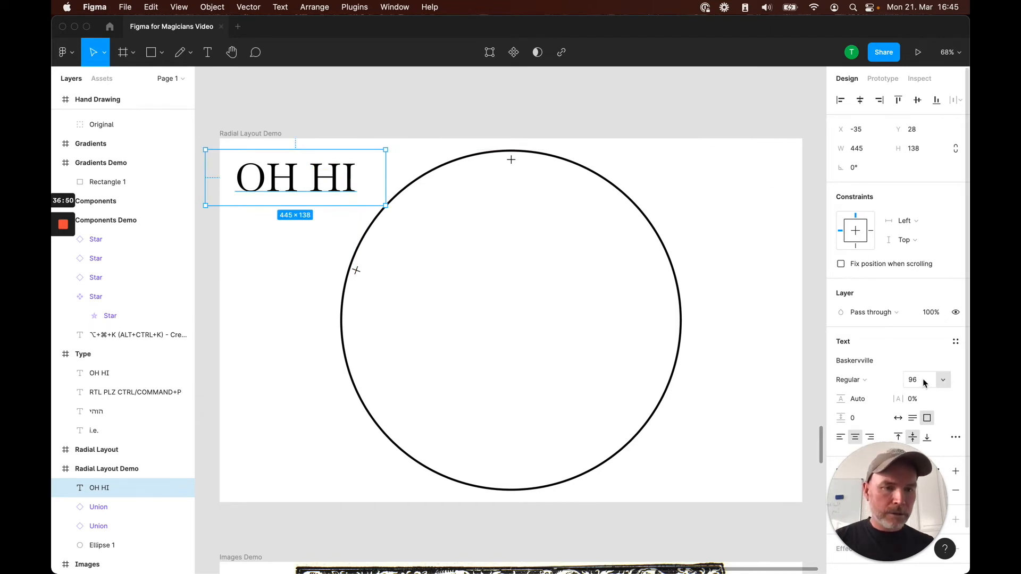
left_click(943, 380)
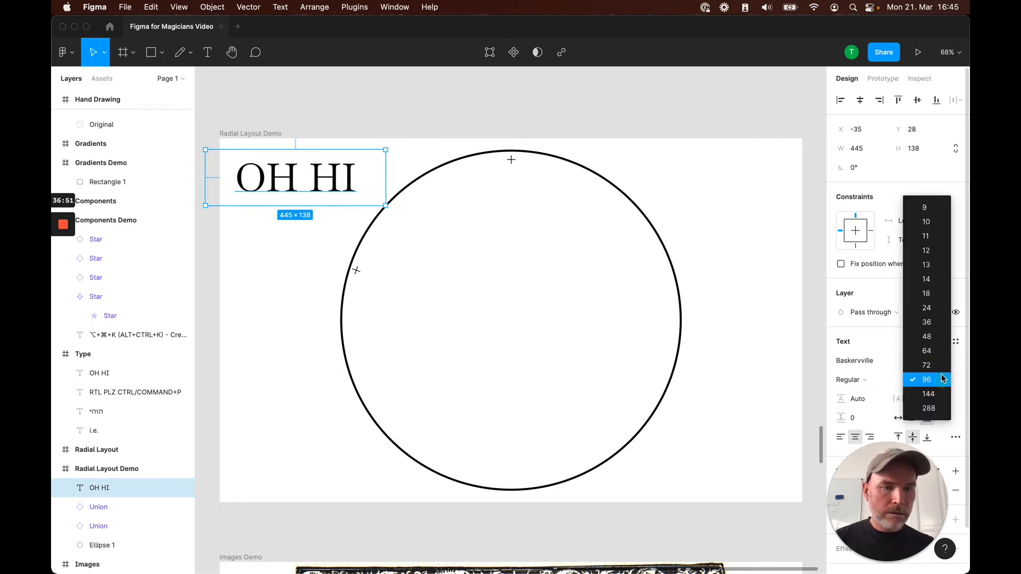
left_click(940, 324)
left_click_drag(349, 204, 308, 174)
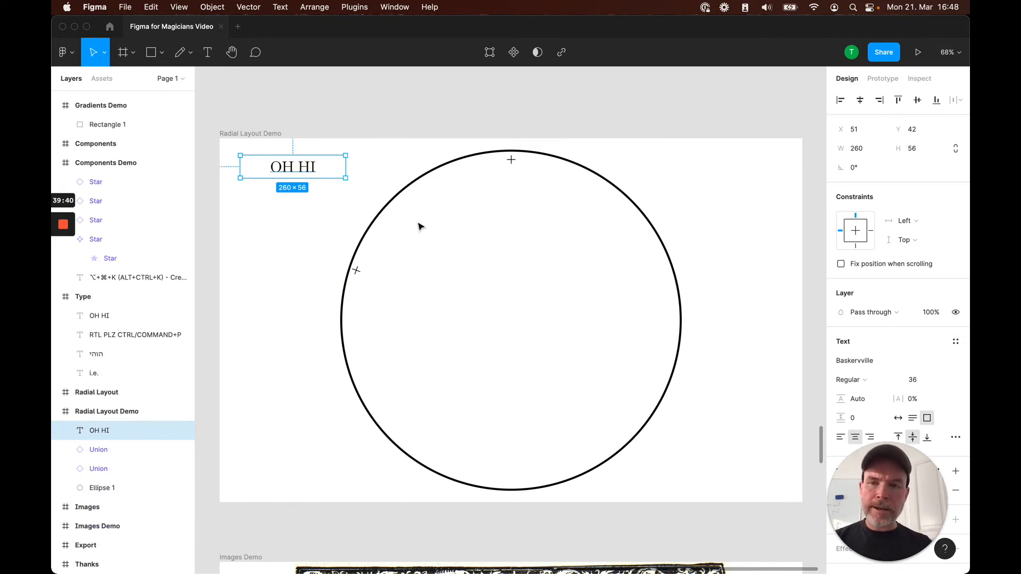
Link the OH HI text to the large circle using the To Path plugin
left_click(674, 272, "shift")
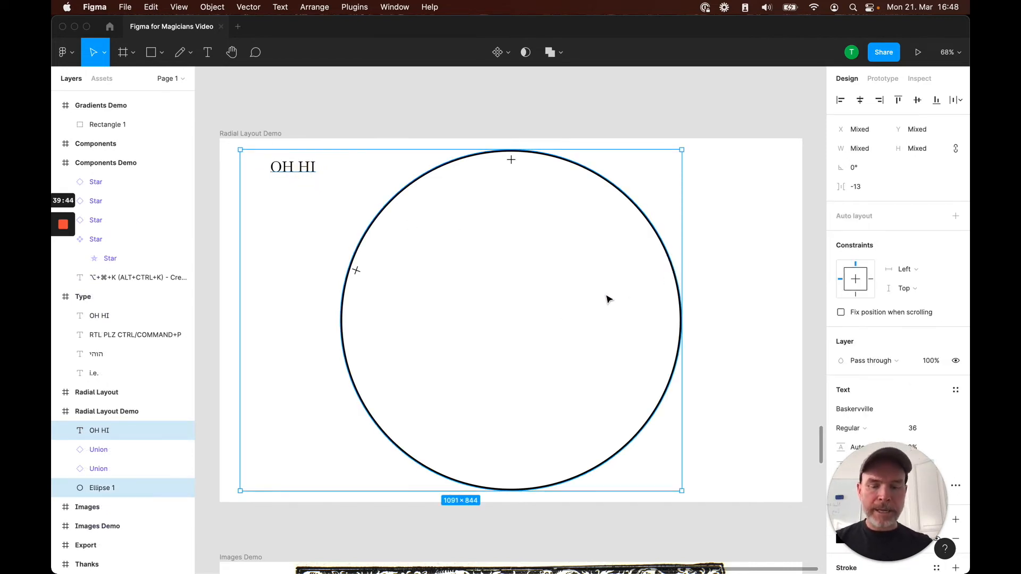
key("super+slash")
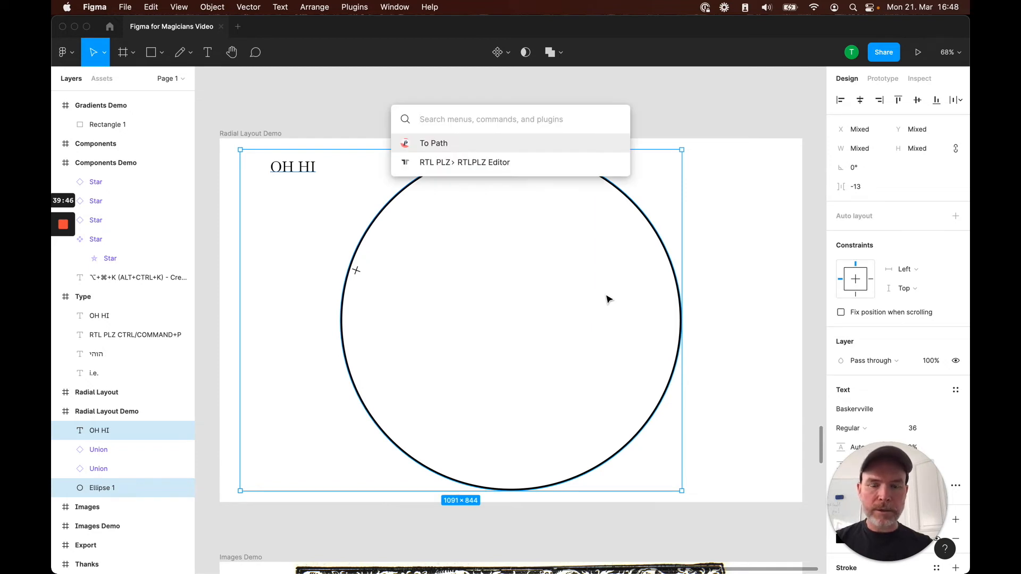
type("path")
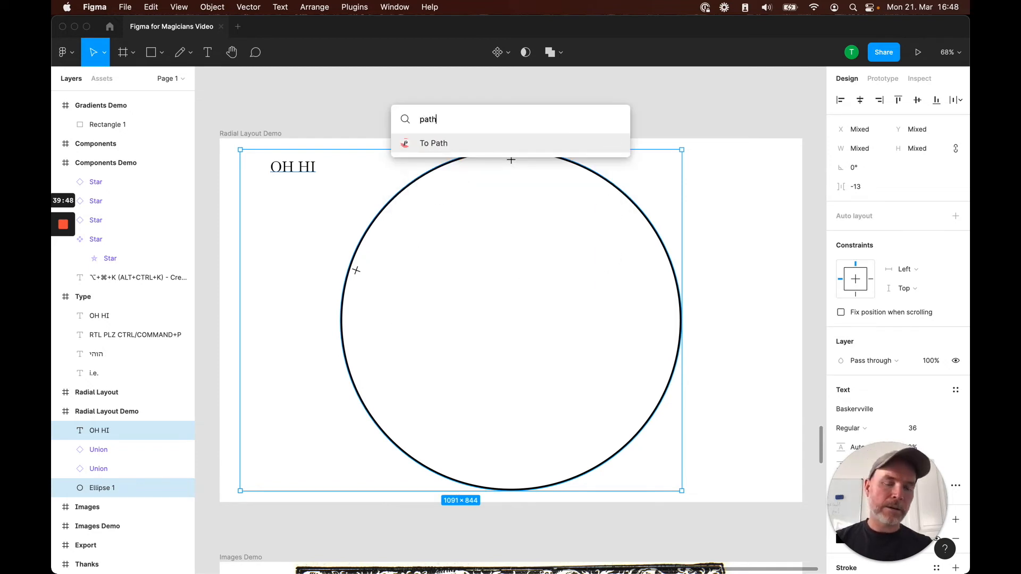
left_click(429, 144)
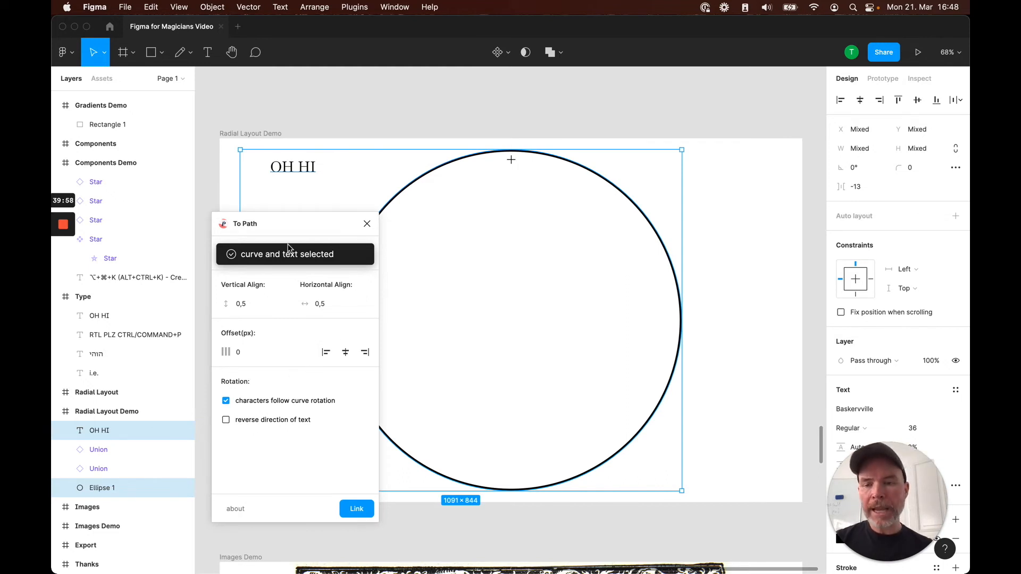
left_click(359, 509)
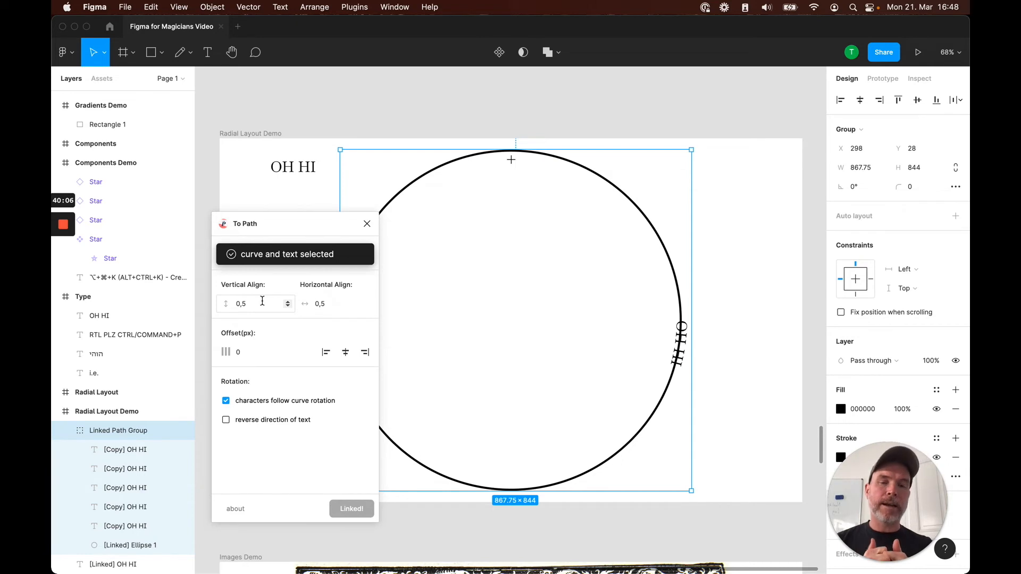
Set the path text's vertical alignment to 0 in the To Path plugin
left_click(245, 303)
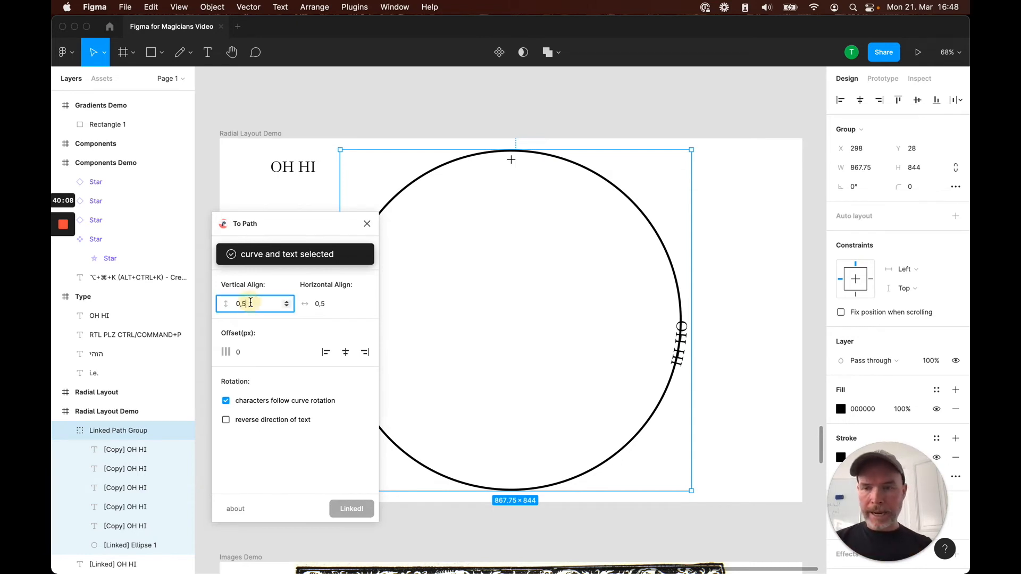
left_click(234, 303)
left_click(227, 307)
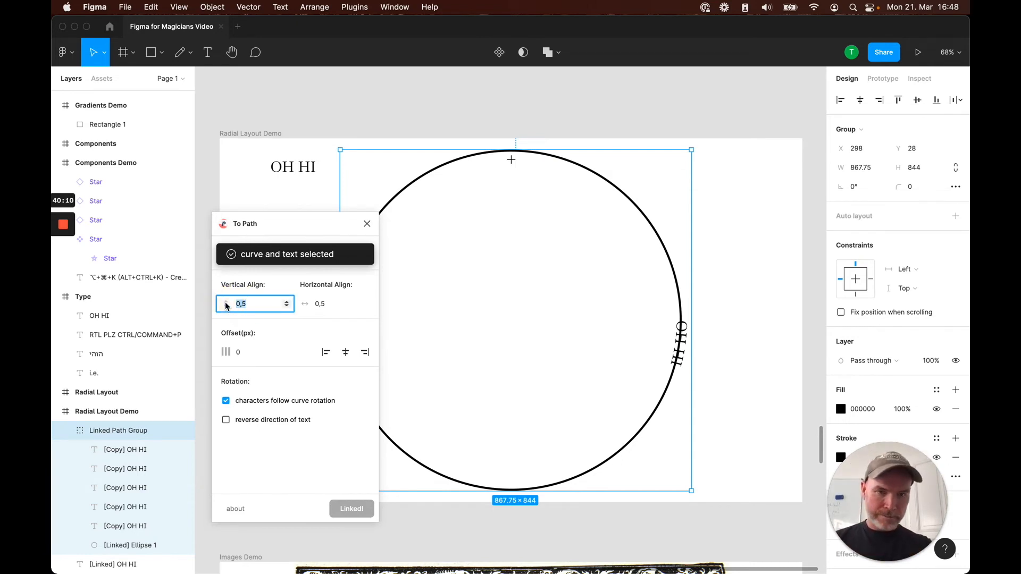
type("0")
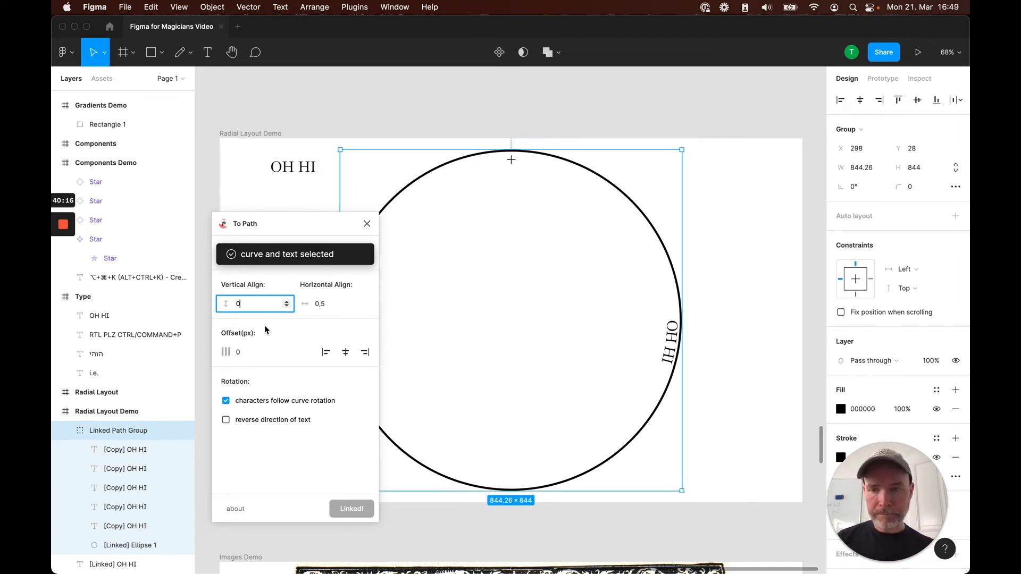
Try centring the text along the circle's path, and try an offset of 1500 px
left_click(347, 353)
left_click_drag(305, 224, 700, 212)
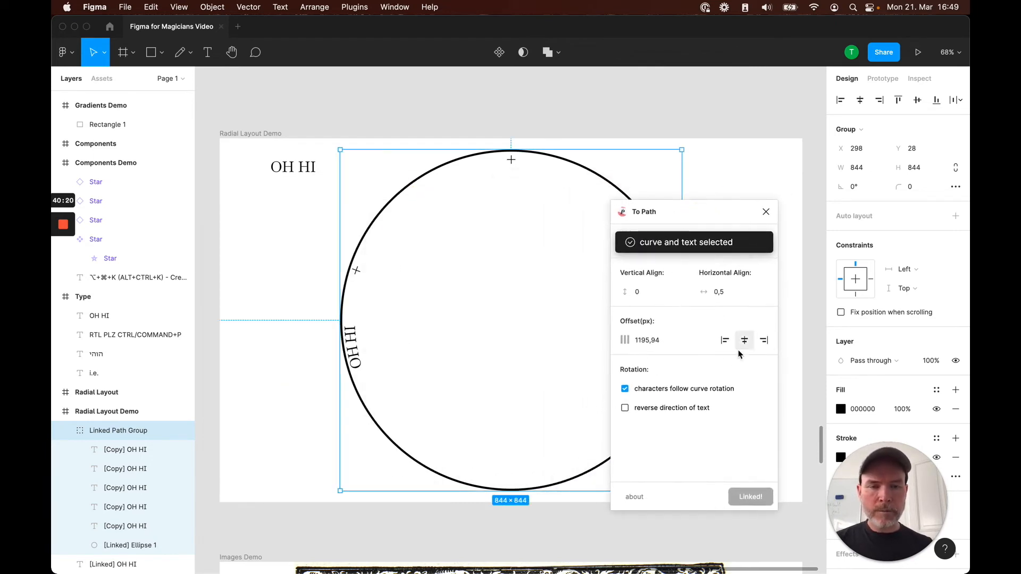
left_click(664, 339)
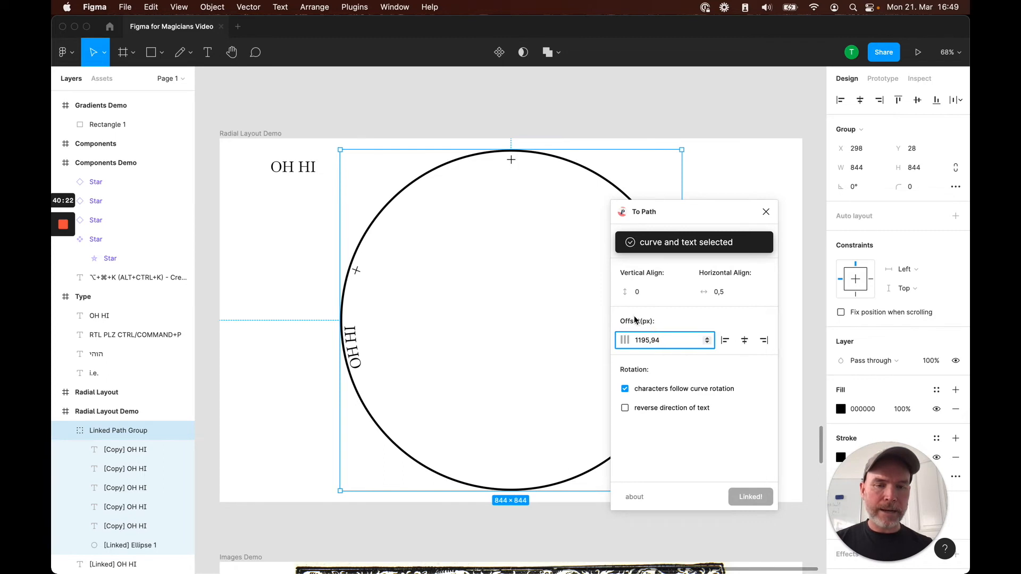
left_click(628, 342)
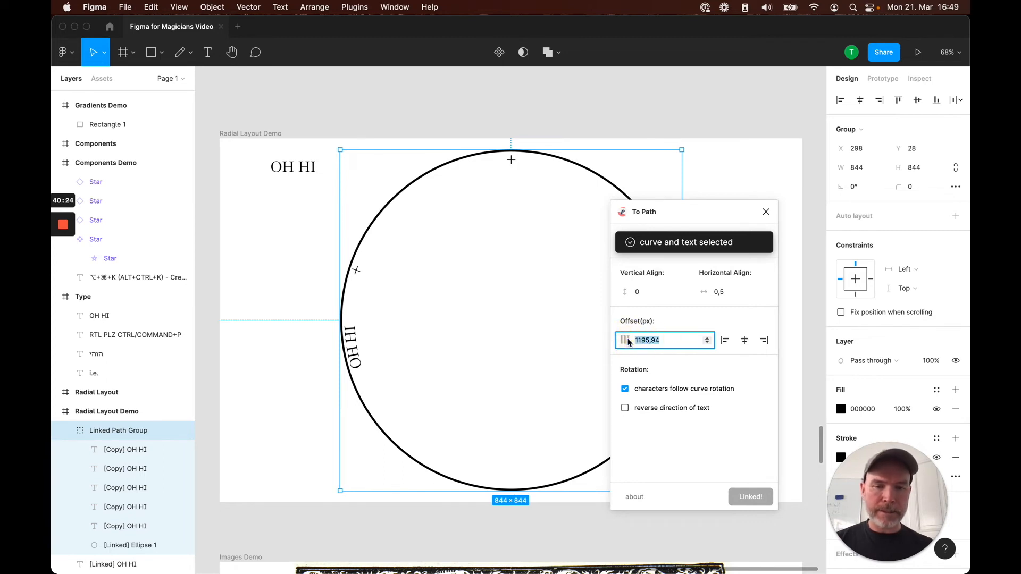
type("1500")
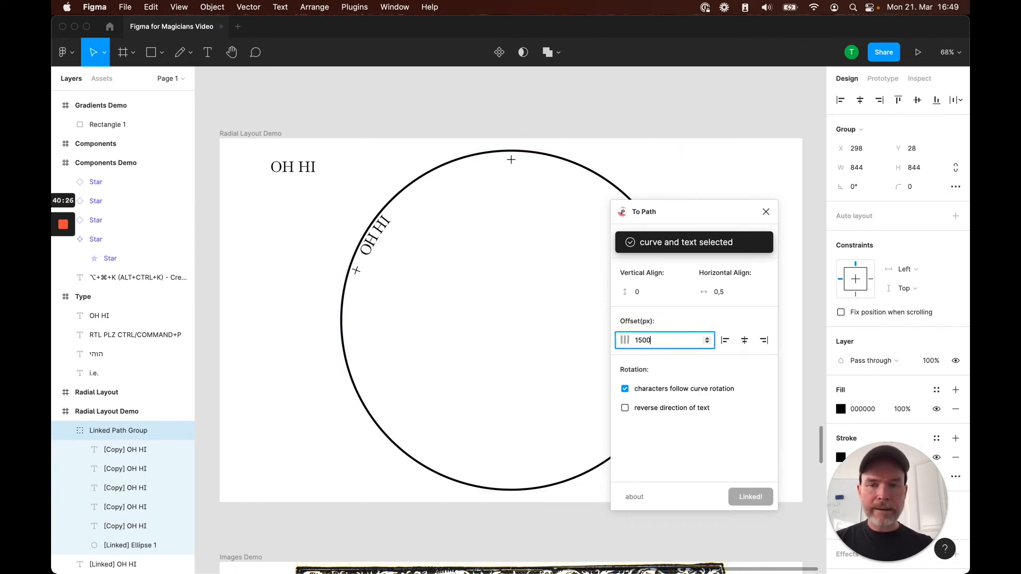
Set the path text's offset to 2000 px and move the plugin window clear of the circle's upper-right arc
key("BackSpace")
key("BackSpace")
key("BackSpace")
key("BackSpace")
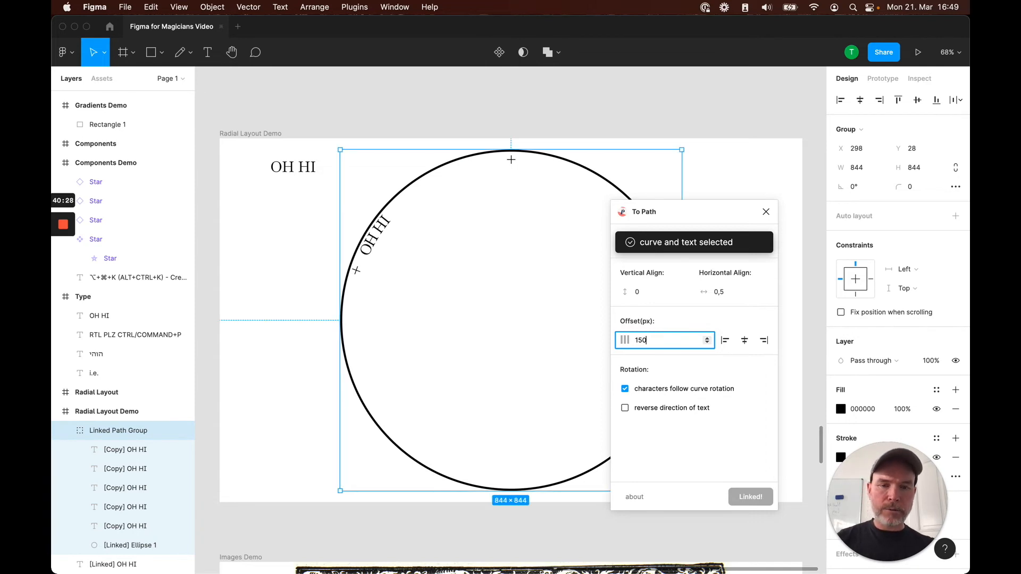
type("02000")
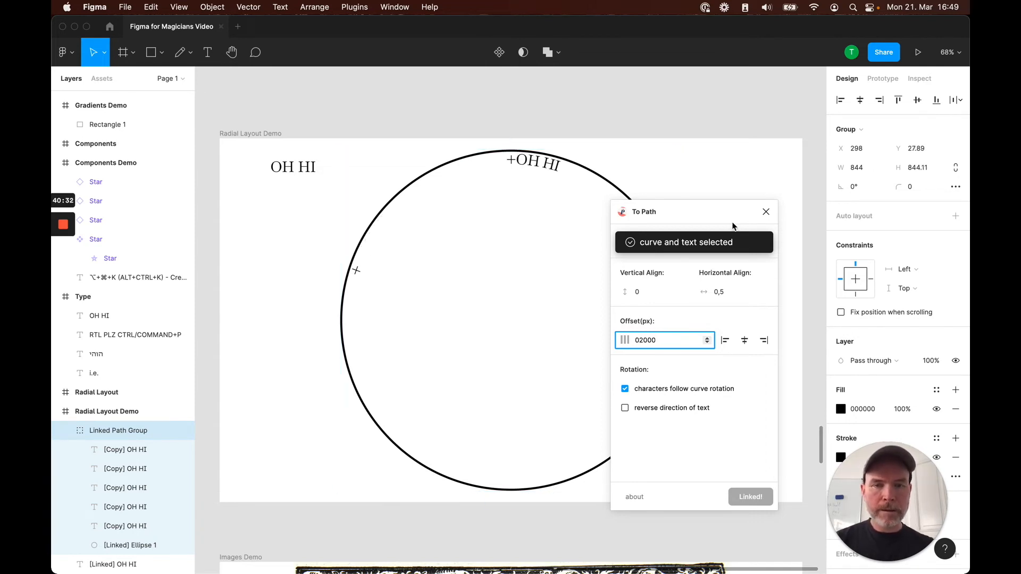
left_click_drag(656, 209, 320, 222)
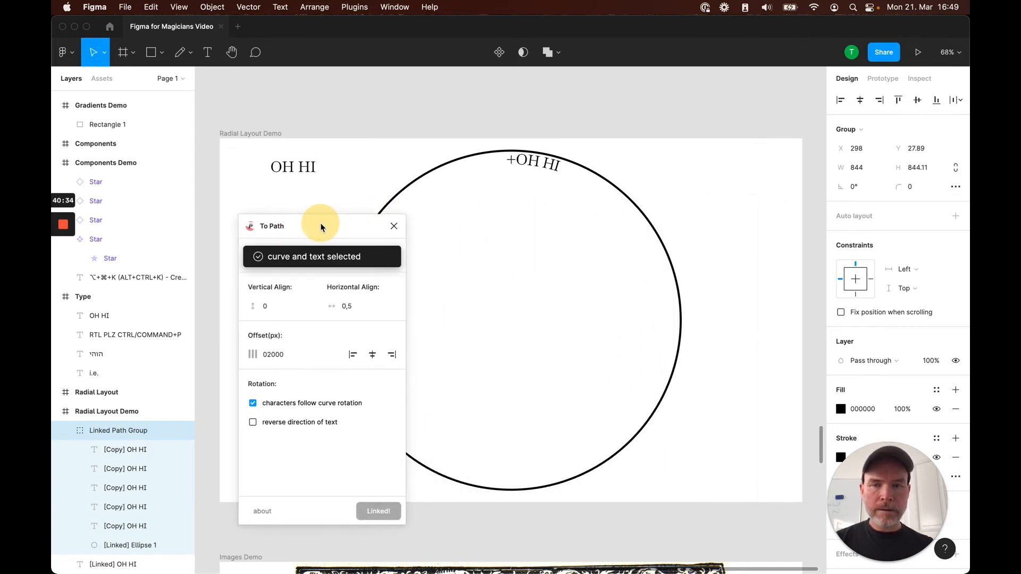
Try a path offset of 2500 px, settle on 2300 px, and close the To Path plugin
left_click(274, 354)
key("BackSpace")
type("5")
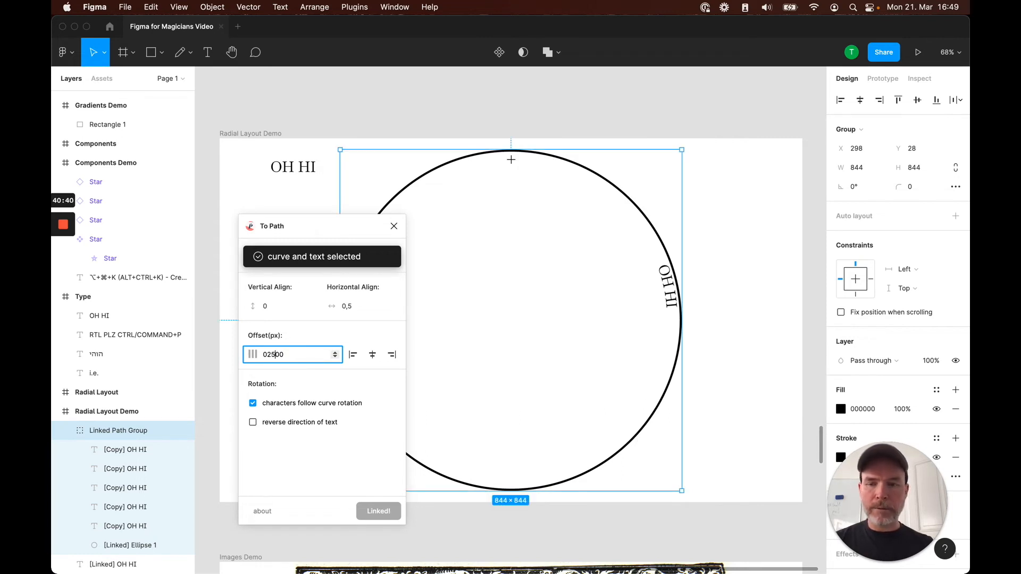
key("BackSpace")
type("3")
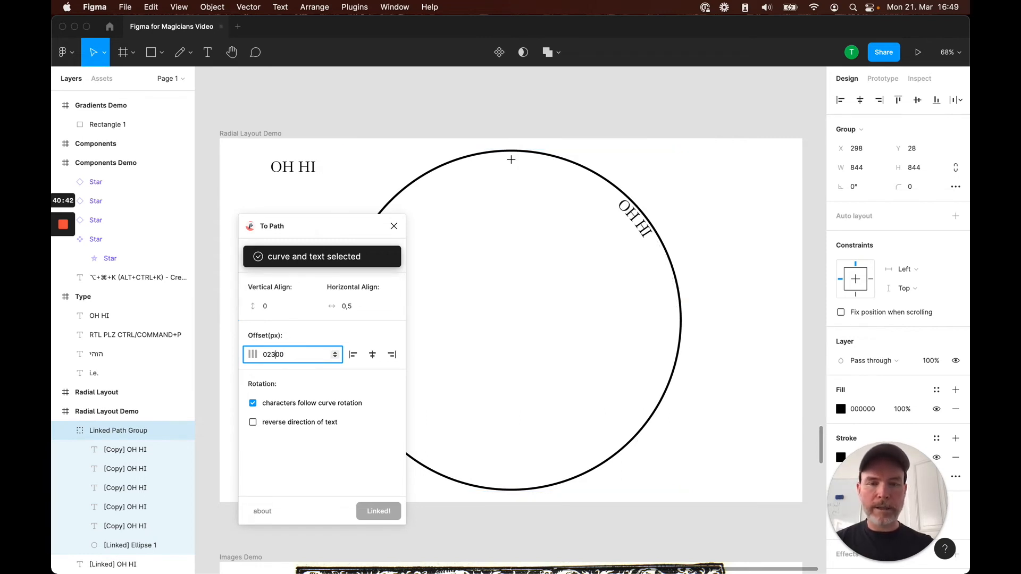
left_click(394, 226)
left_click(754, 257)
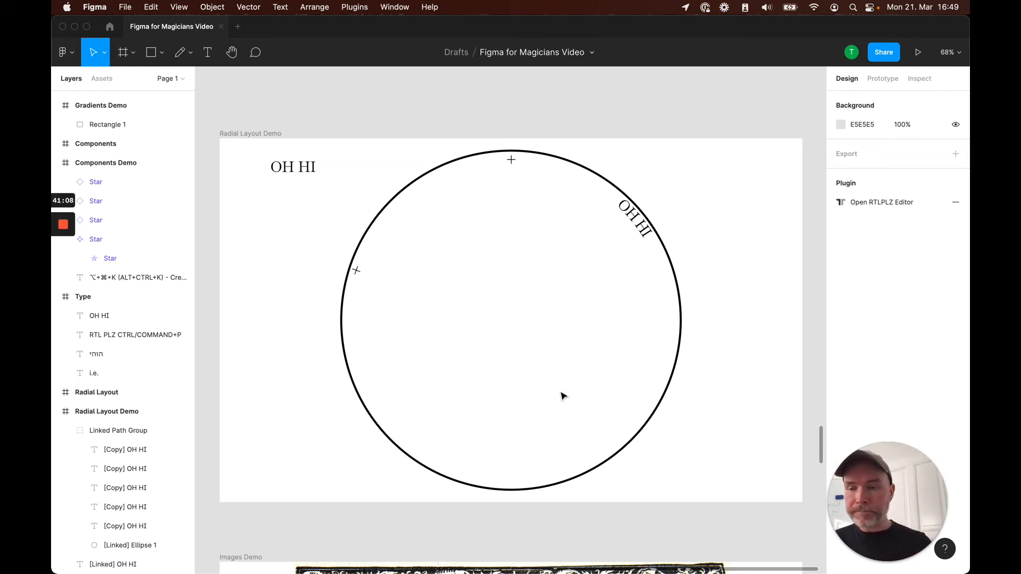
Show the Images title frame, followed by the Images Demo frame, each zoomed to fit the view
scroll(118, 433, "down", 5)
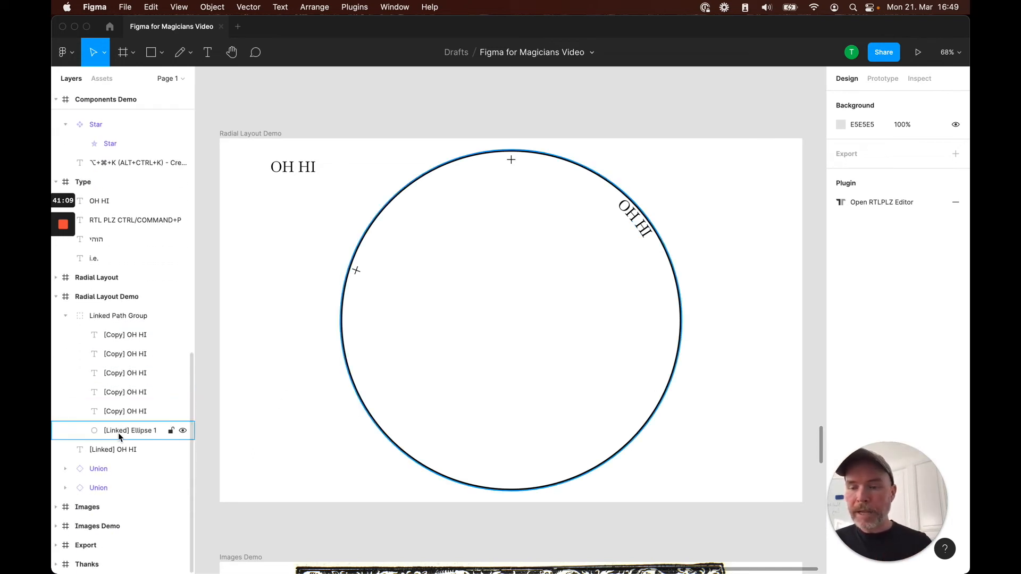
left_click(90, 512)
key("shift+2")
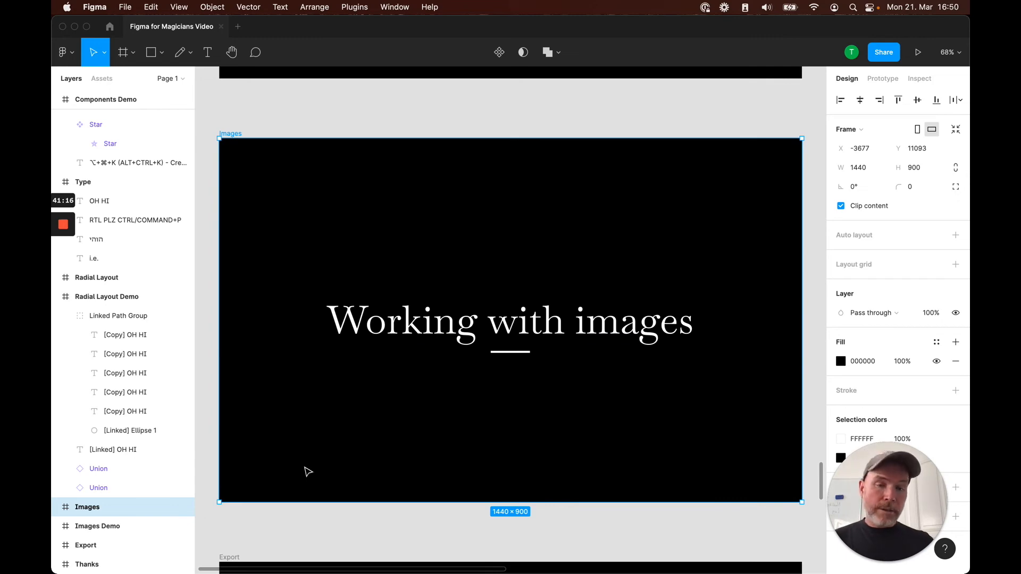
left_click(78, 528)
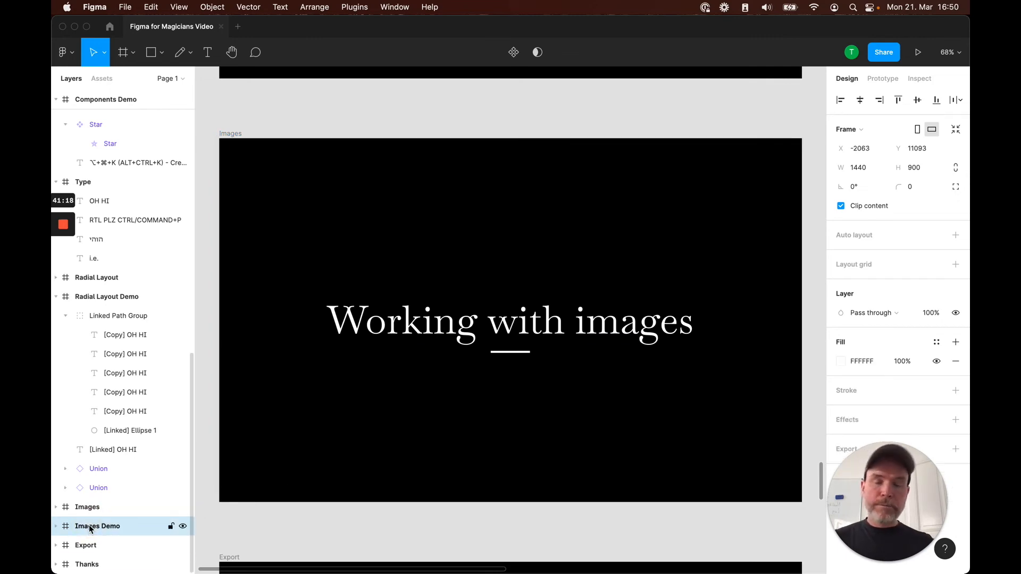
key("shift+2")
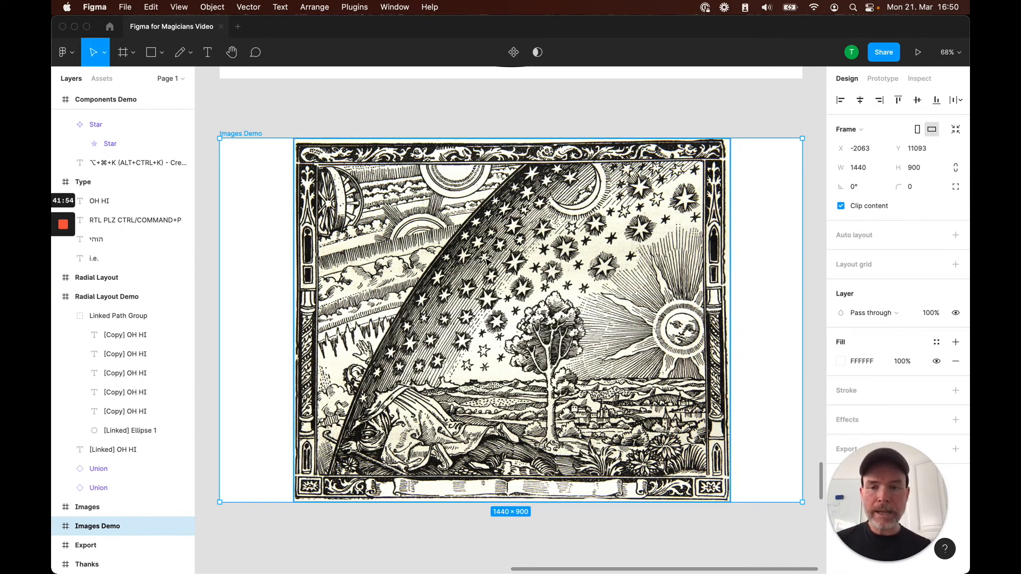
Inspect the engraving's image fill settings, and narrow the image's bounds symmetrically to about 523 × 900
left_click(554, 321)
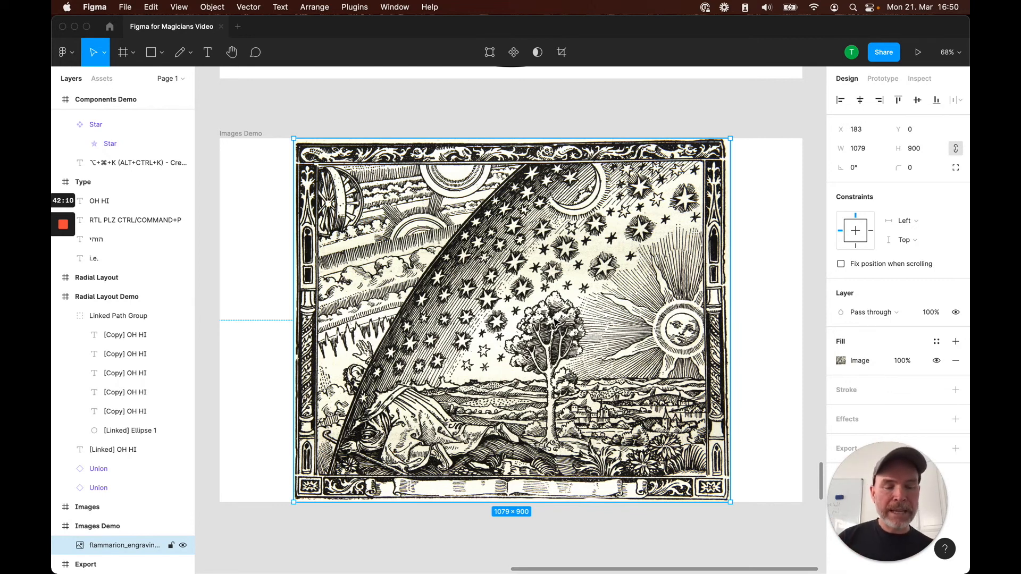
left_click(841, 361)
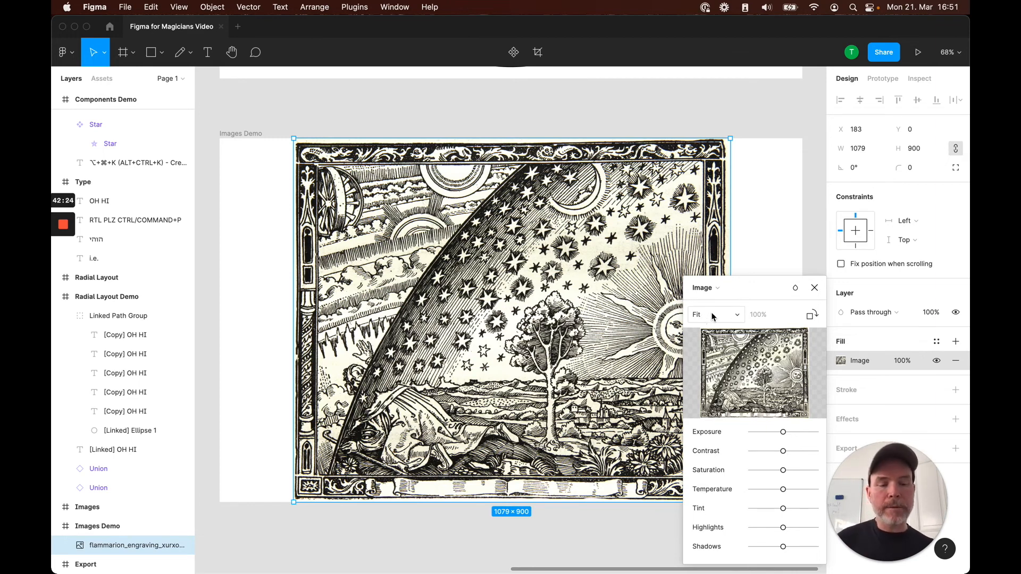
left_click(815, 288)
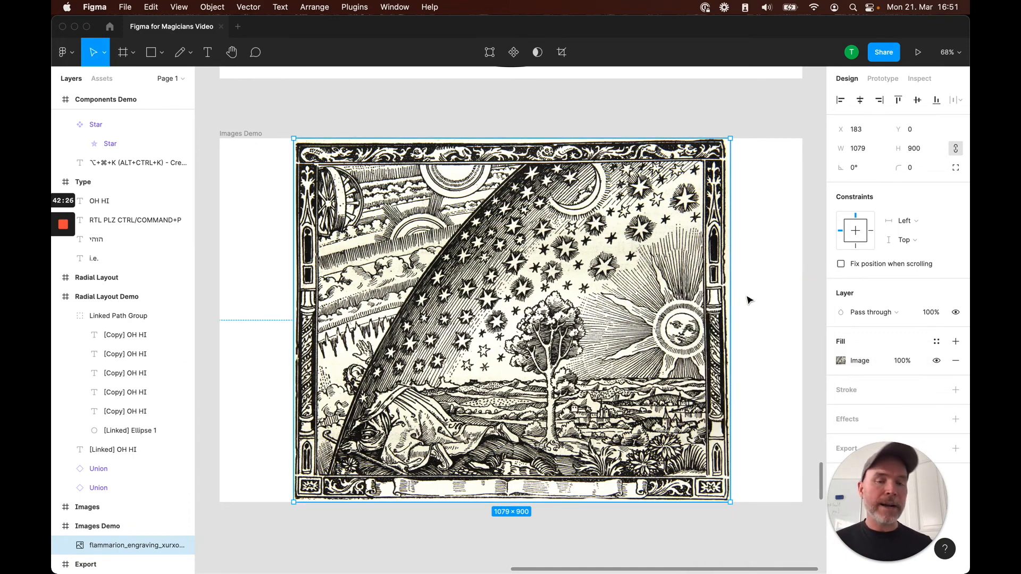
left_click_drag(733, 303, 619, 322)
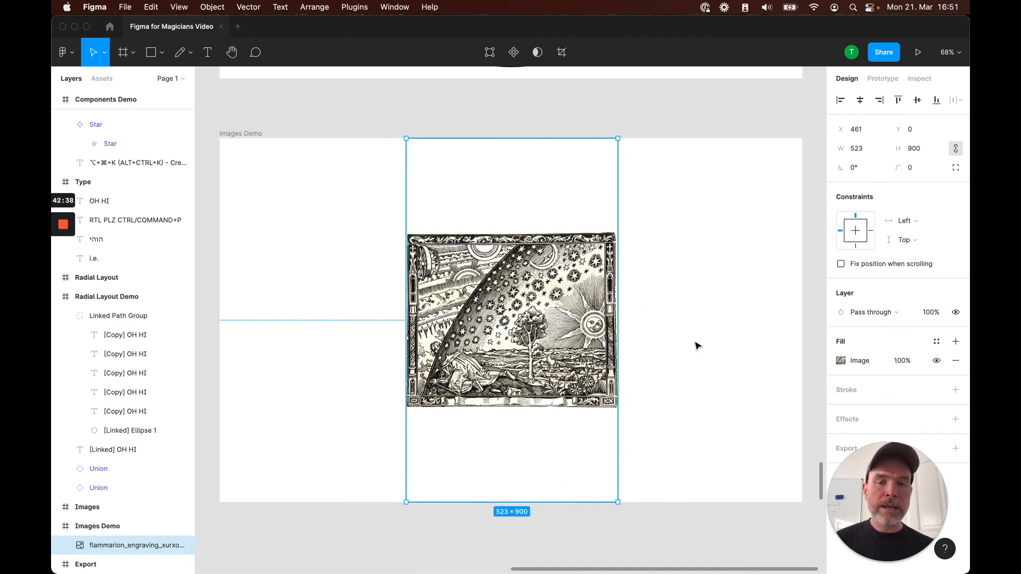
Set the engraving's image fill mode to Fill
left_click(734, 360)
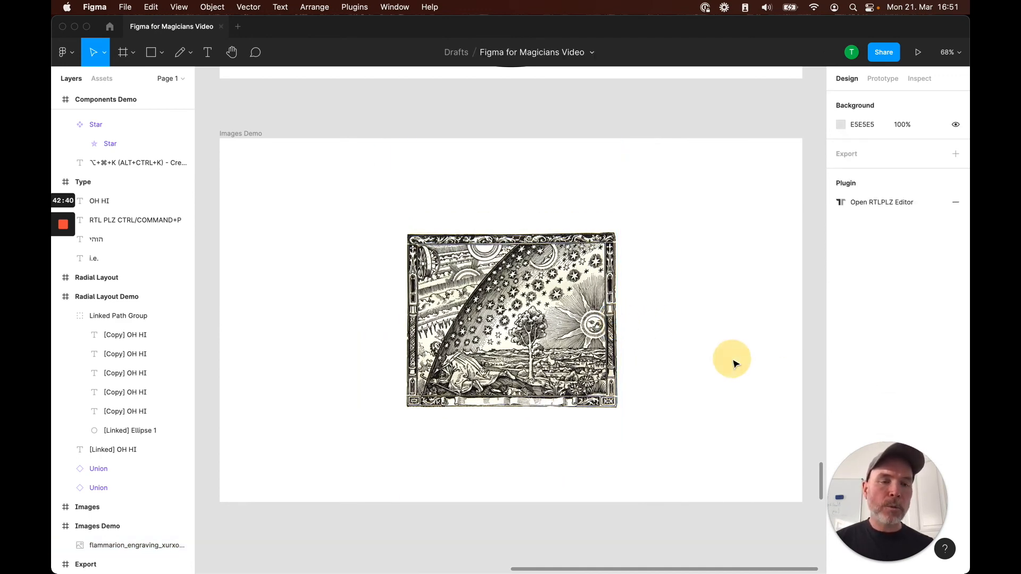
left_click(585, 322)
left_click(841, 361)
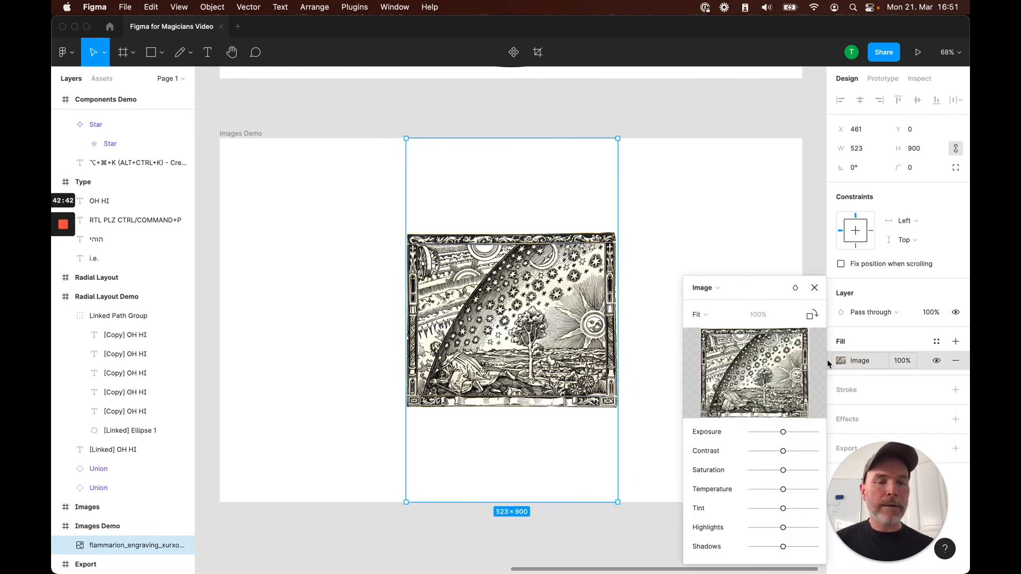
left_click(716, 316)
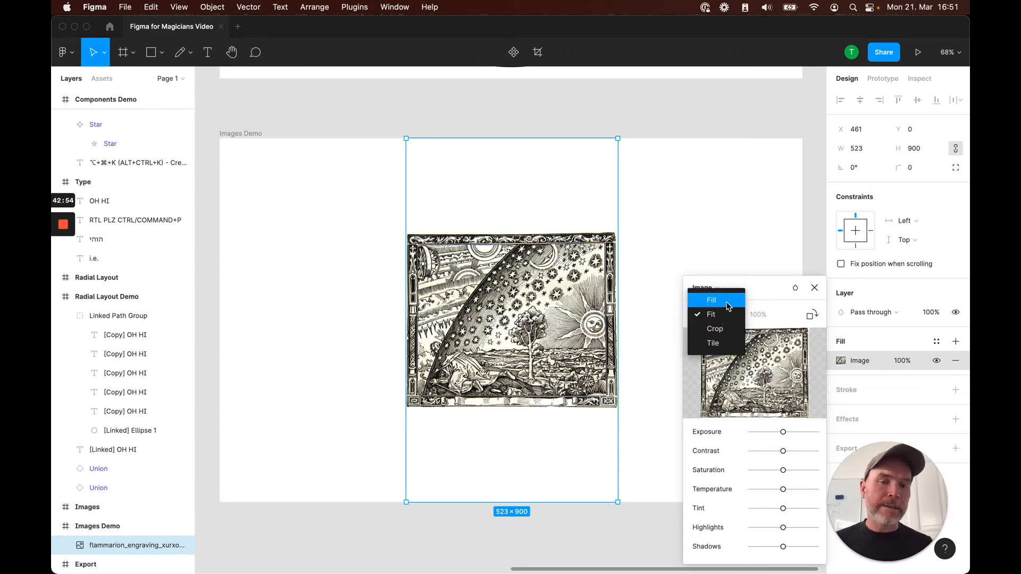
left_click(722, 301)
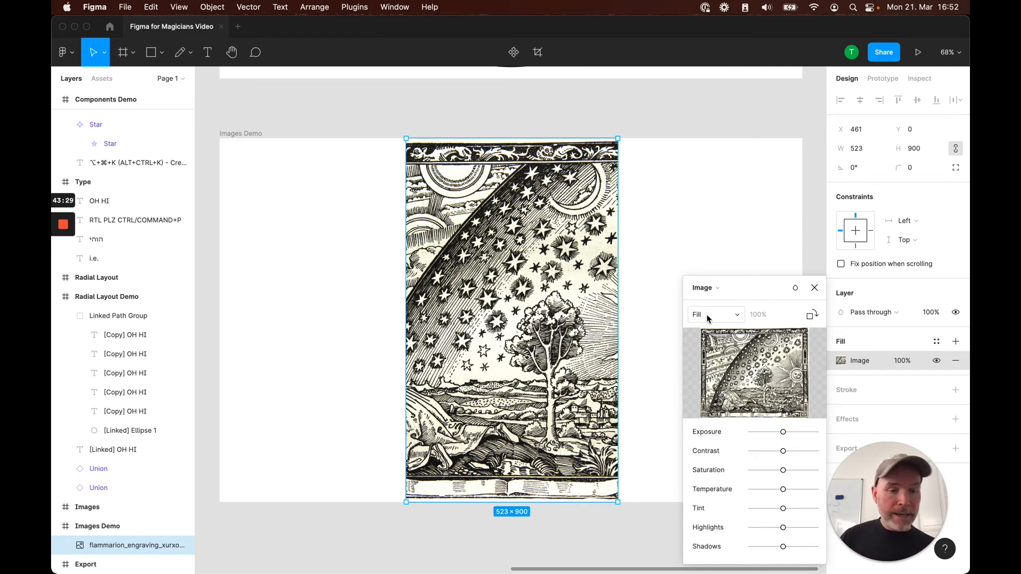
Switch the image fill to Crop, crop the engraving to the tree at about 237 × 430, and centre it in the Images Demo frame
left_click(708, 318)
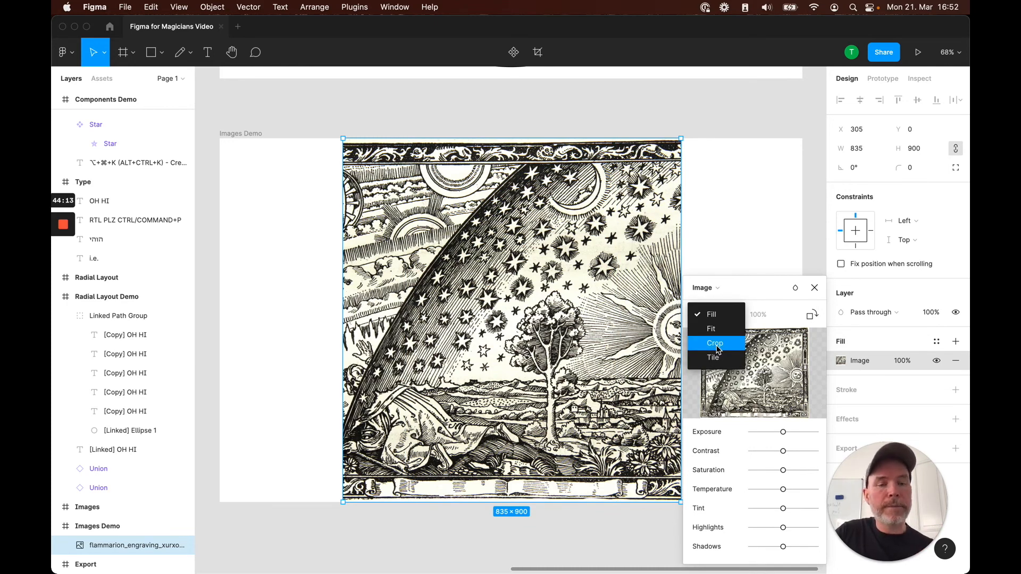
left_click(716, 345)
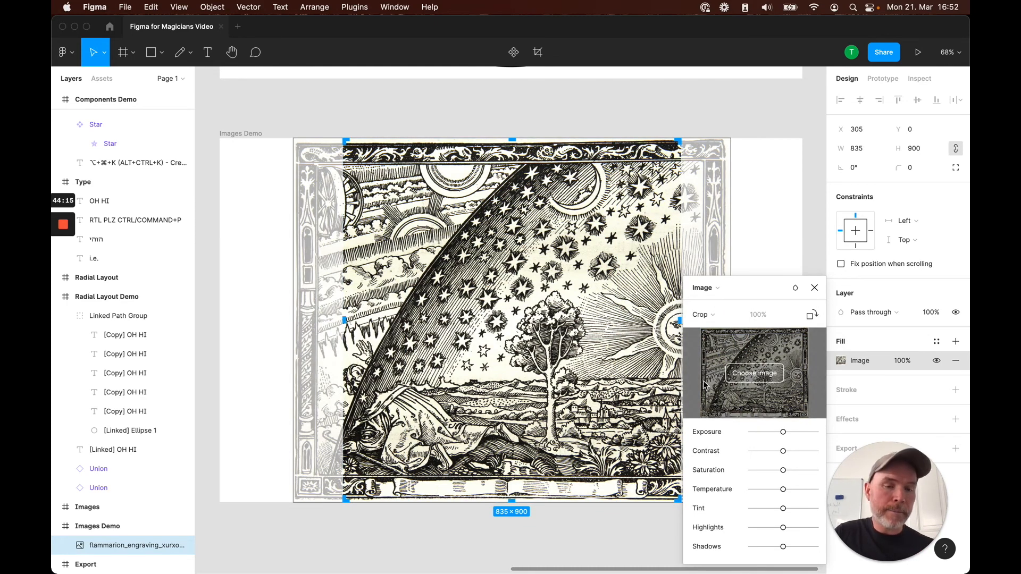
left_click_drag(514, 142, 520, 285)
left_click_drag(513, 500, 513, 456)
left_click_drag(348, 375, 497, 372)
left_click_drag(678, 372, 593, 371)
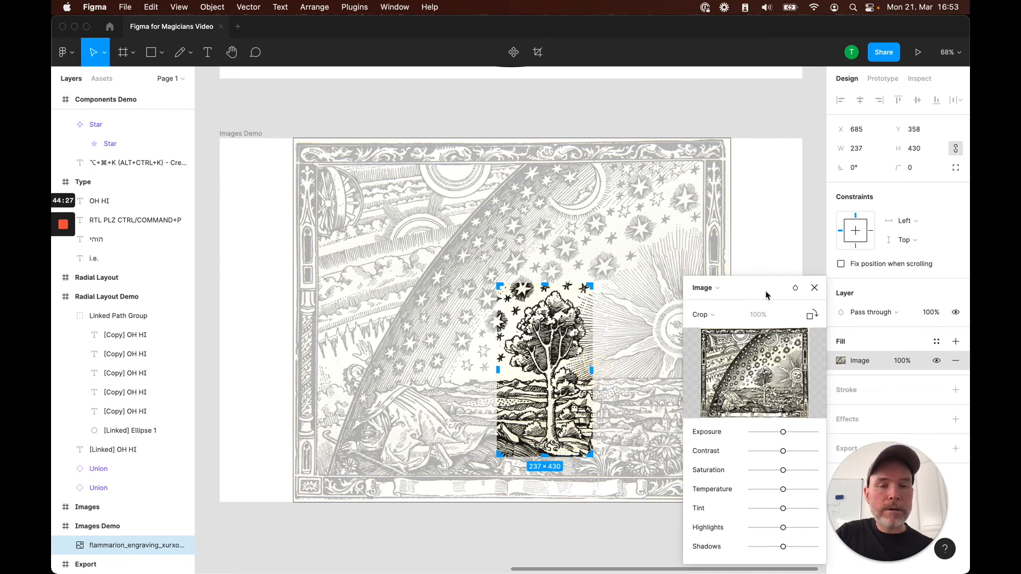
left_click(814, 287)
left_click_drag(549, 339, 514, 292)
left_click(622, 303)
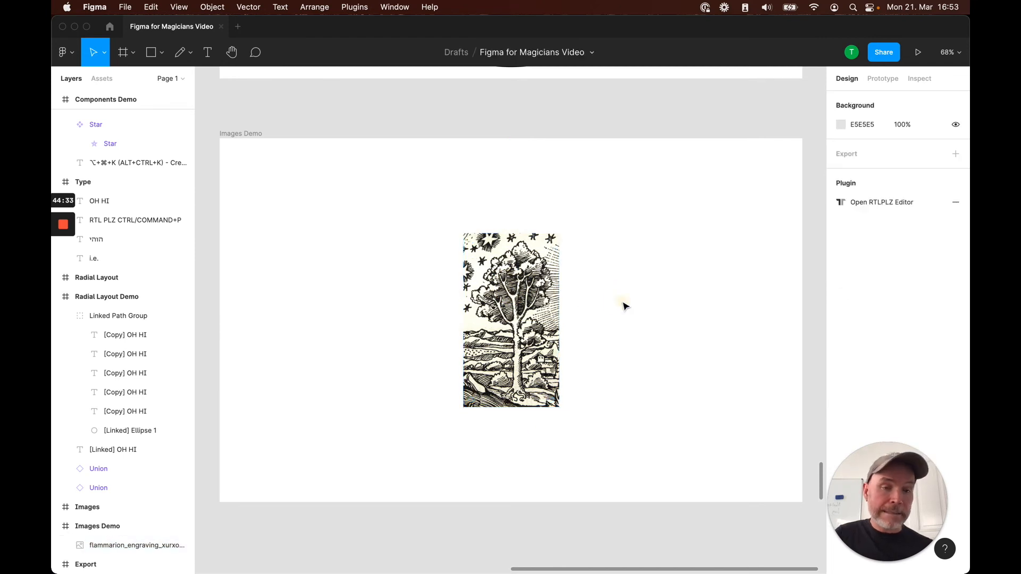
Reposition the engraving inside its crop area so the sun with the face replaces the tree
left_click(529, 340)
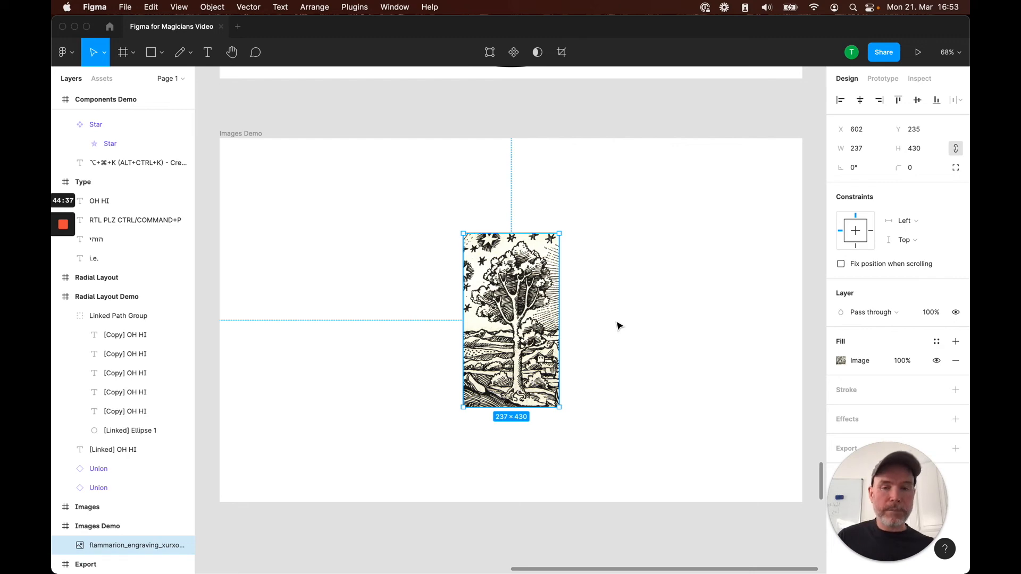
double_click(522, 331)
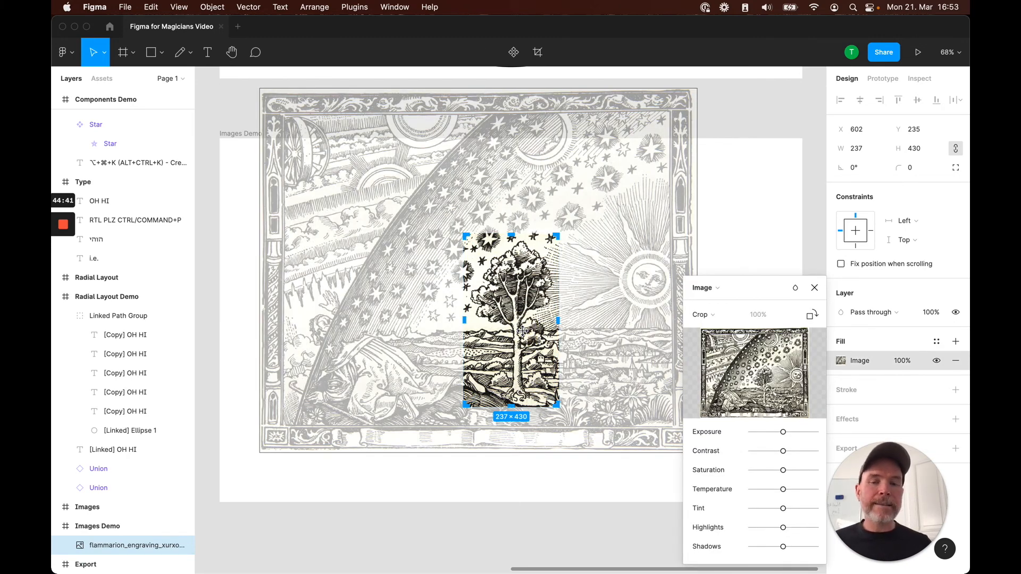
left_click_drag(522, 331, 396, 353)
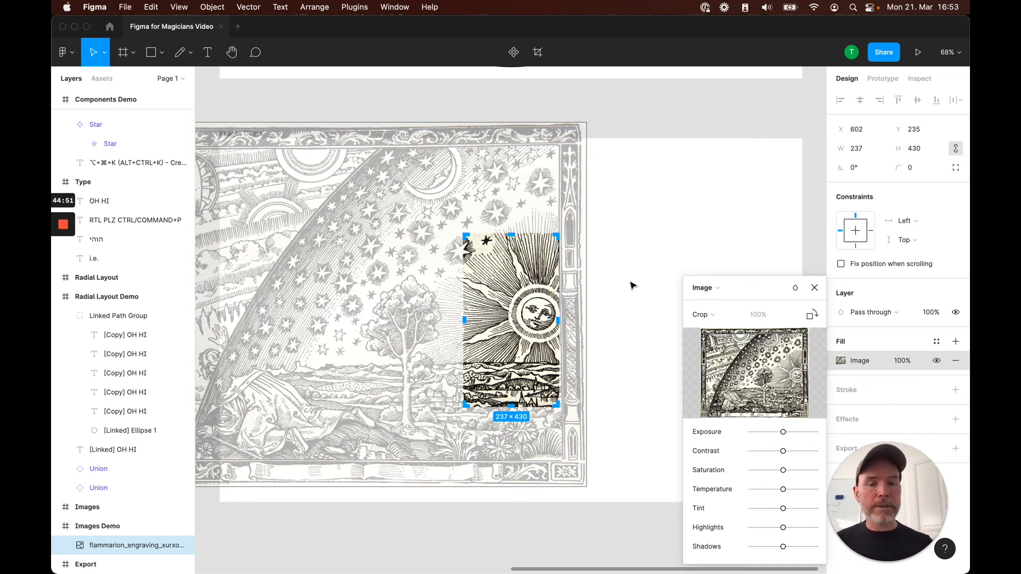
left_click(814, 288)
mouse_move(528, 332)
left_mouse_down()
mouse_move(524, 351)
mouse_move(525, 331)
left_mouse_up()
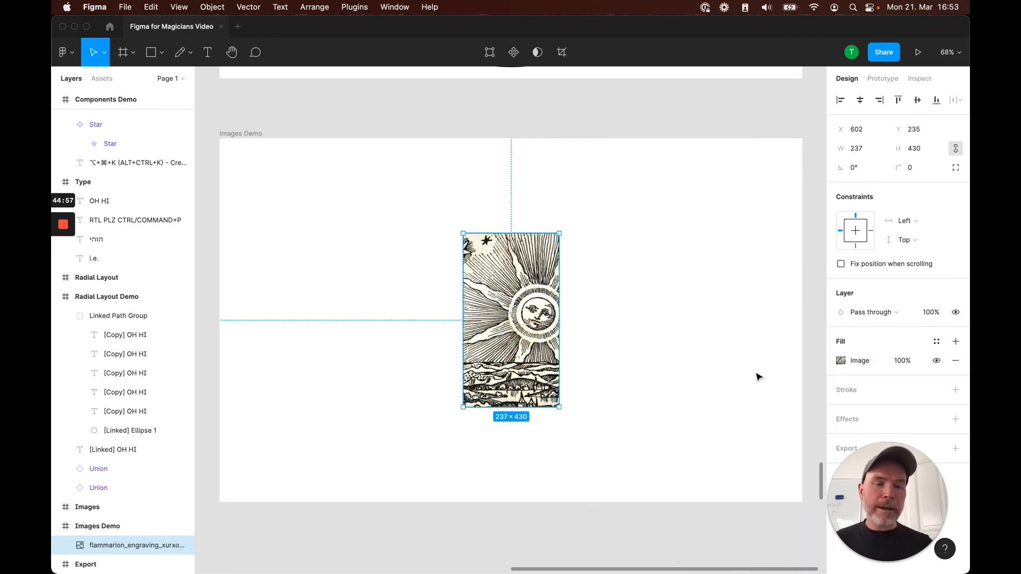
Examine the cropped image's adjustment settings, from exposure and contrast to highlights and shadows, and deselect the image
left_click(839, 364)
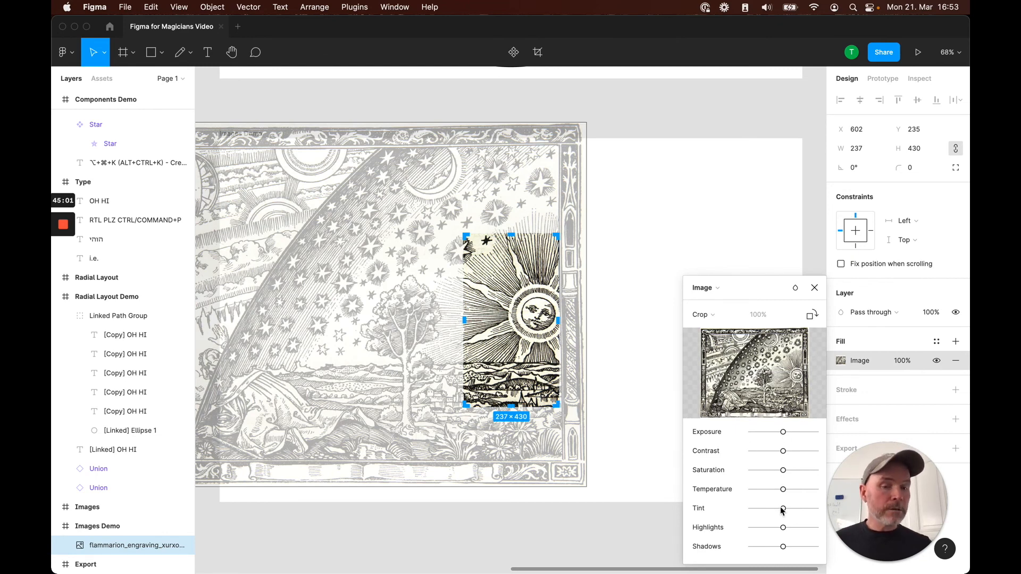
left_click_drag(783, 470, 786, 435)
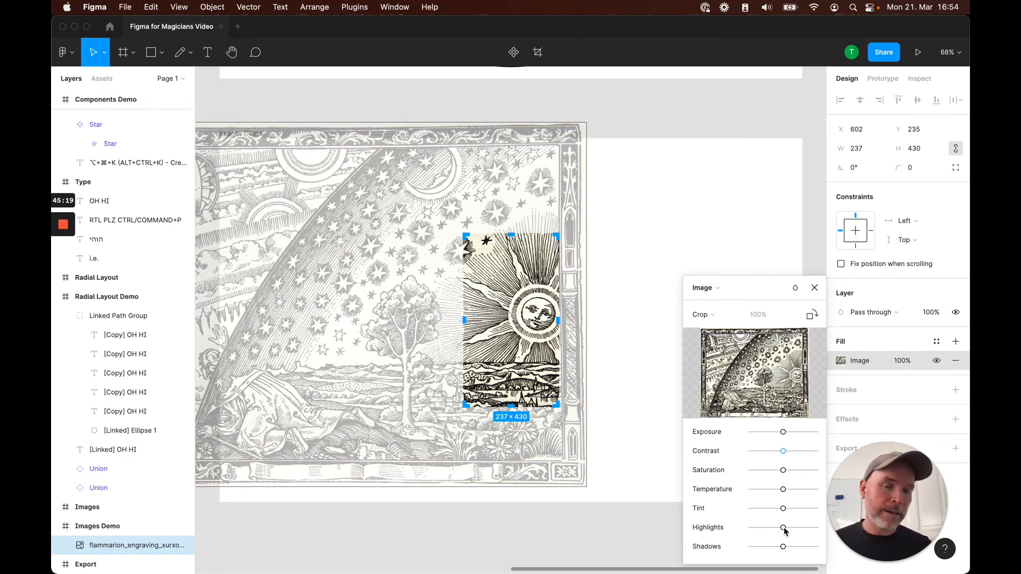
left_click(814, 287)
left_click(638, 294)
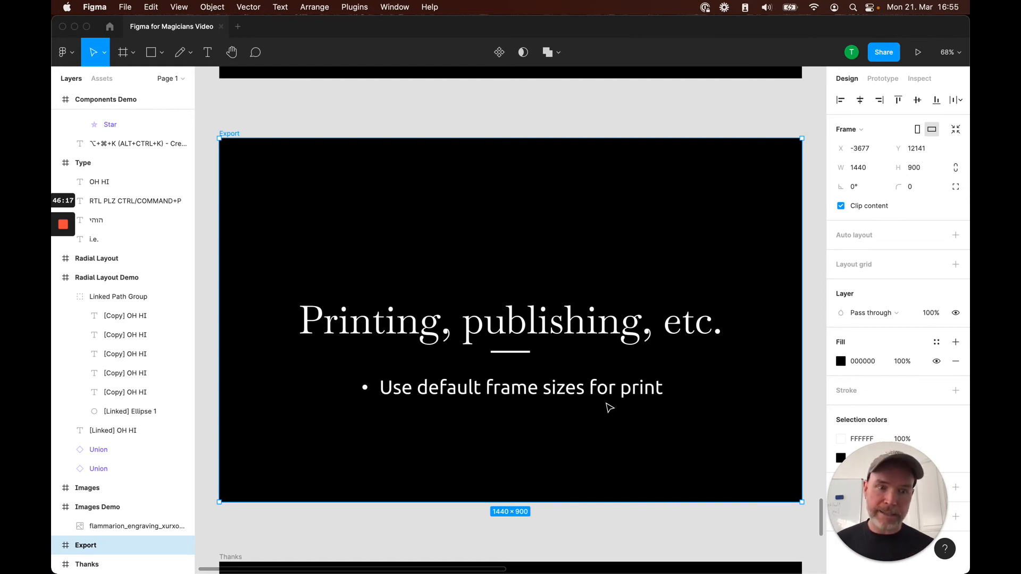
Add an export setting to the Export frame
left_click_drag(892, 496, 131, 131)
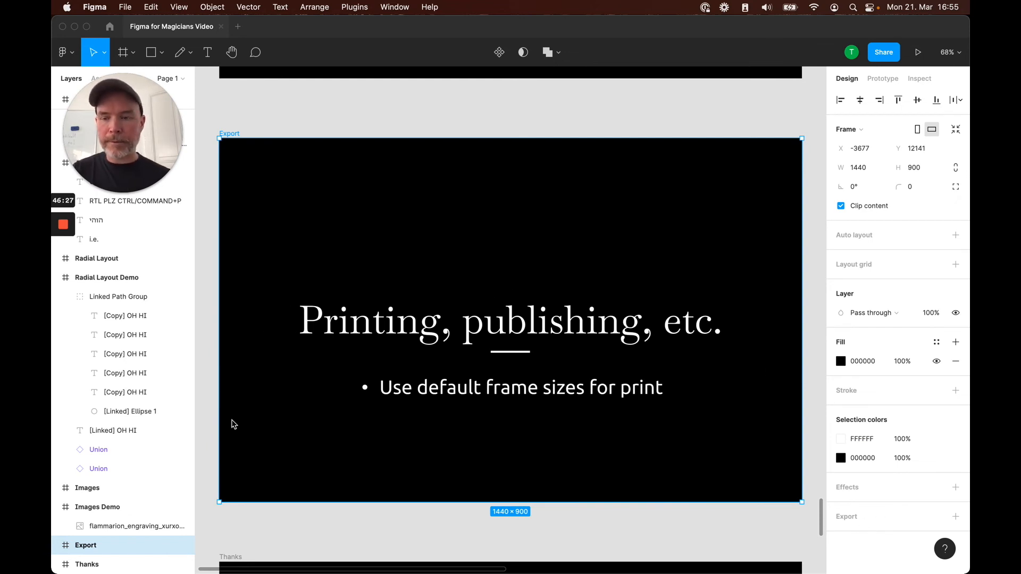
left_click(230, 134)
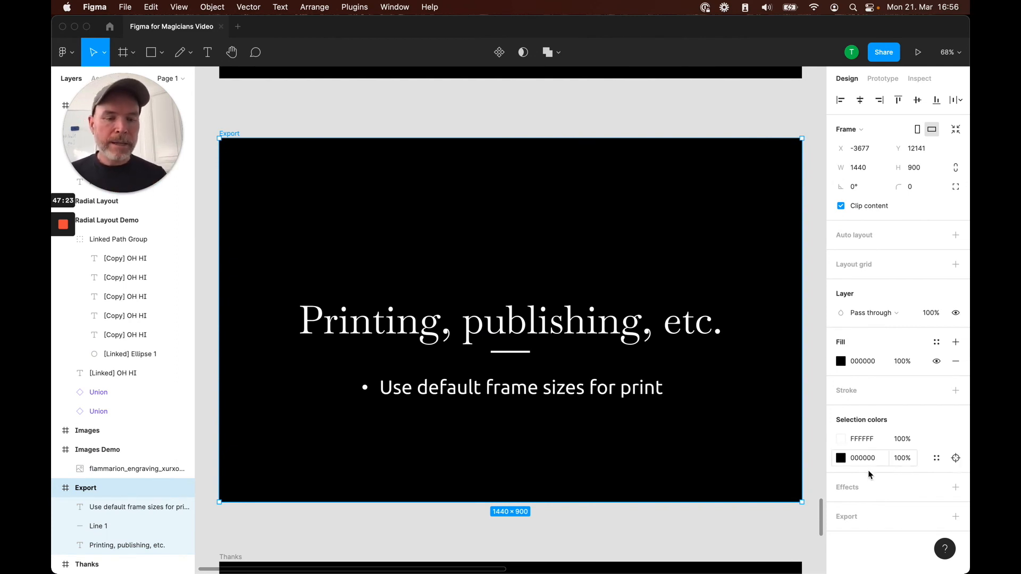
left_click(858, 518)
scroll(874, 508, "down", 3)
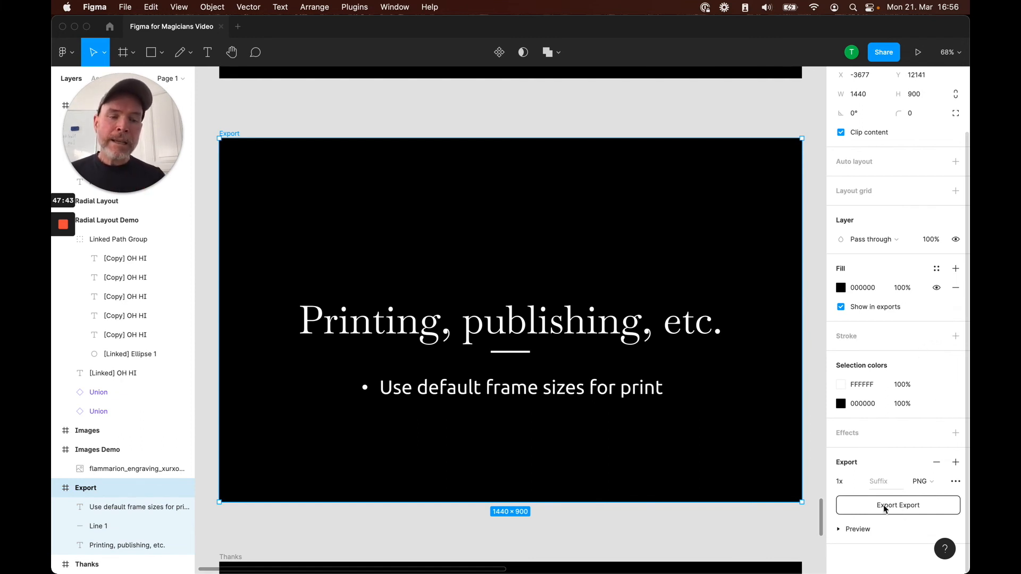
Review the file format and scale options available for exporting the frame
left_click(938, 485)
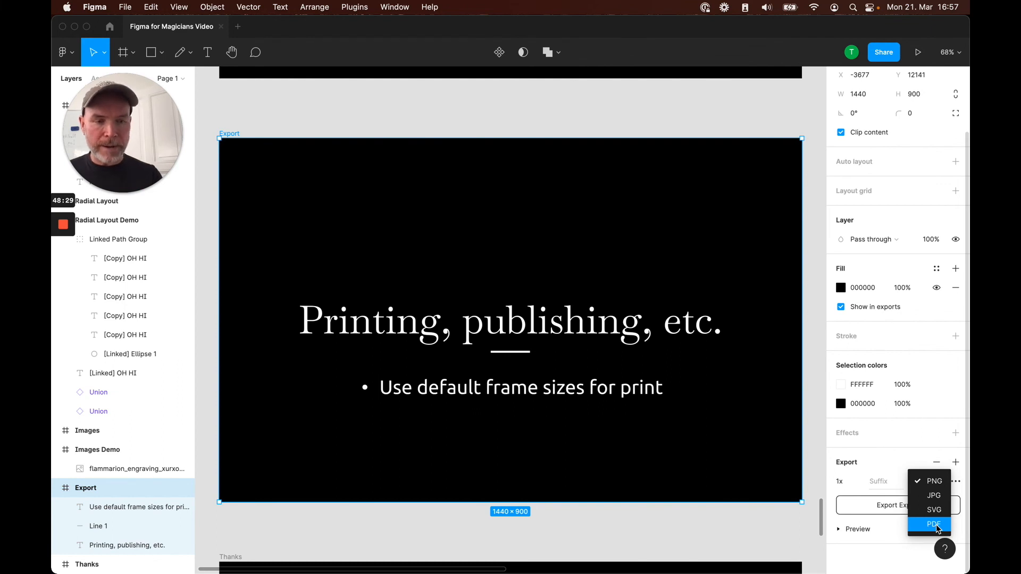
left_click(894, 461)
left_click(845, 477)
left_click(858, 482)
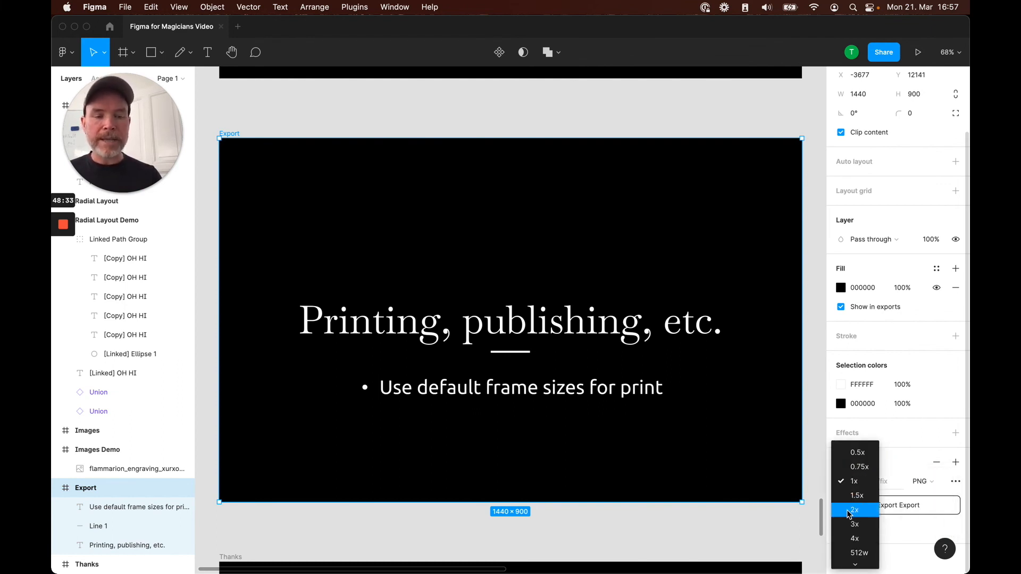
left_click(910, 452)
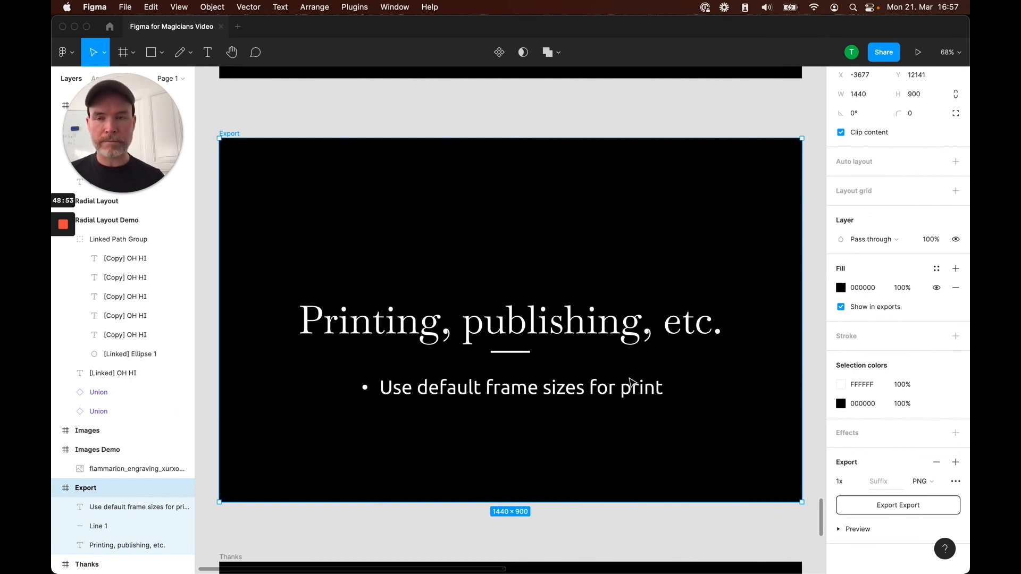
Export the frame as Export.png to the Desktop, preview the saved file in Finder, and return to Figma
left_click(907, 512)
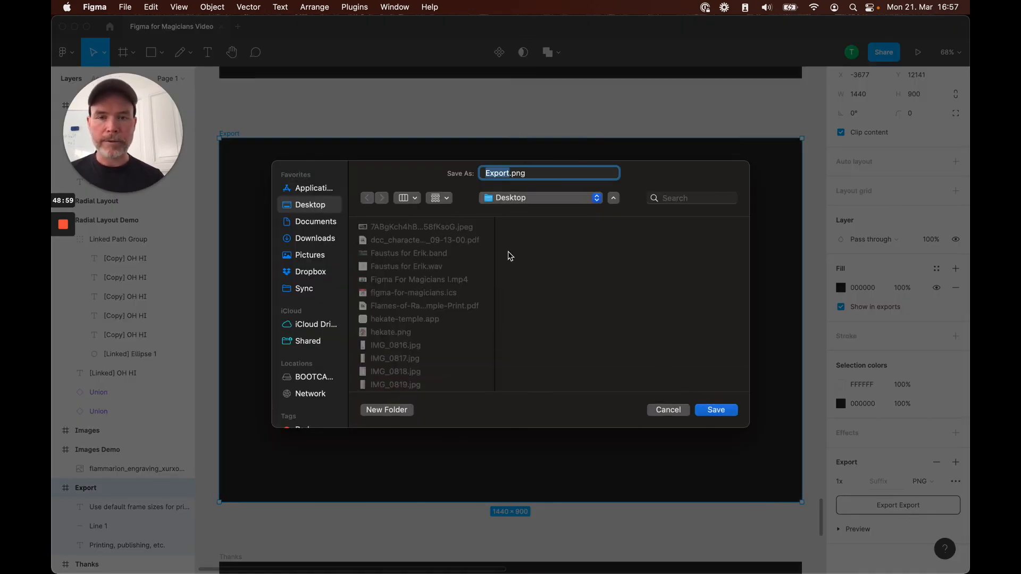
left_click(727, 415)
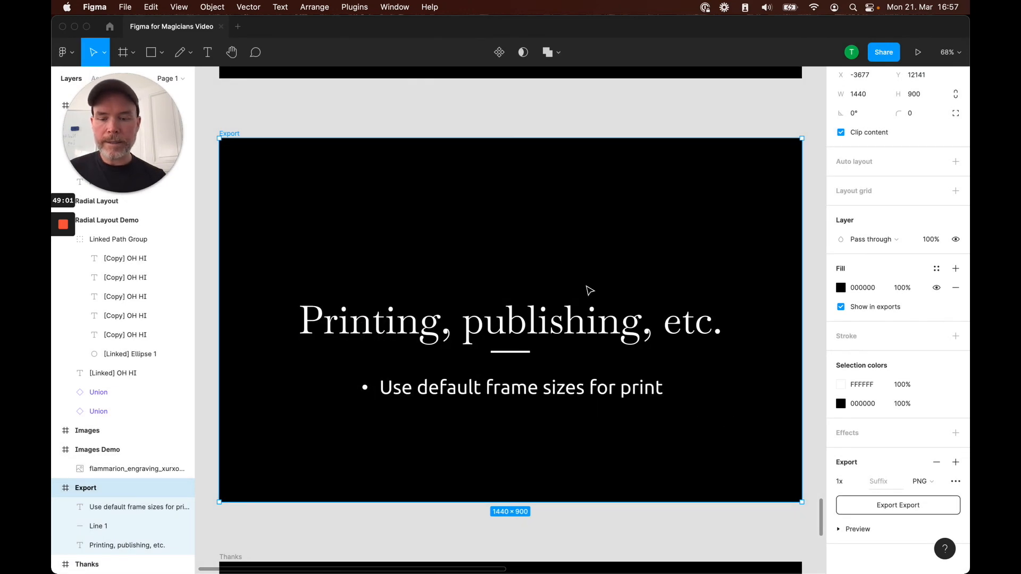
key("super+Tab")
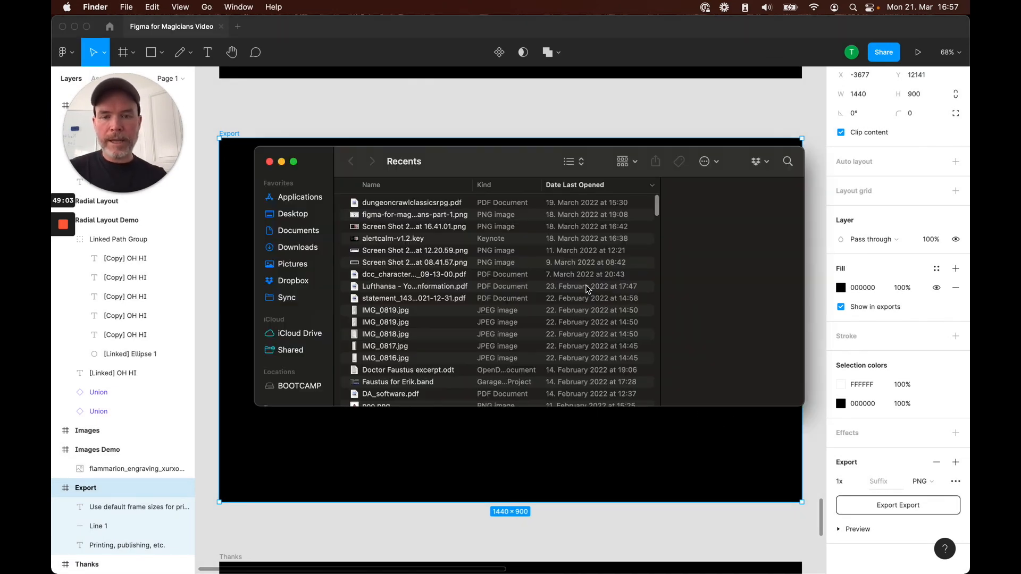
left_click(296, 218)
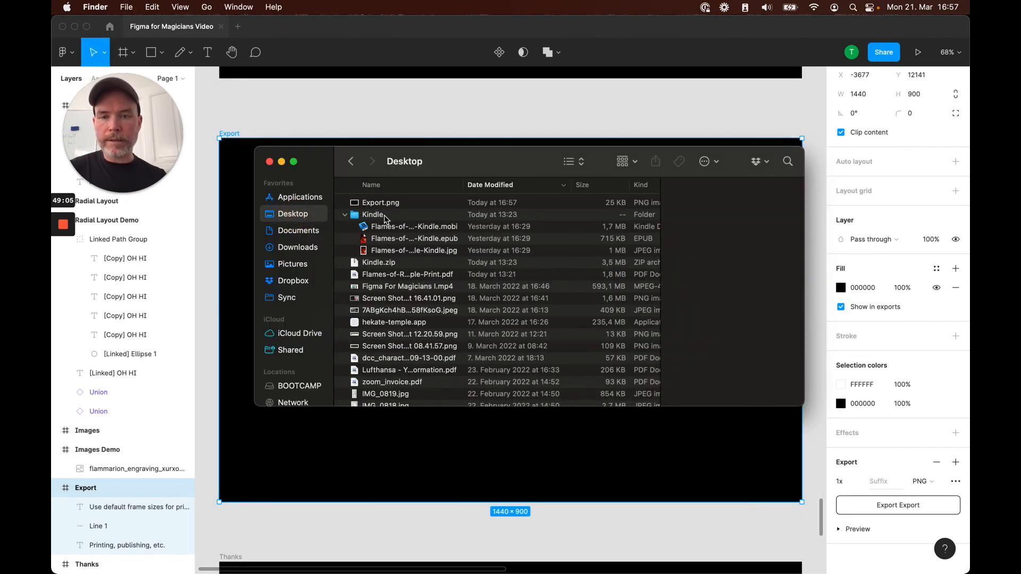
left_click(390, 205)
key("space")
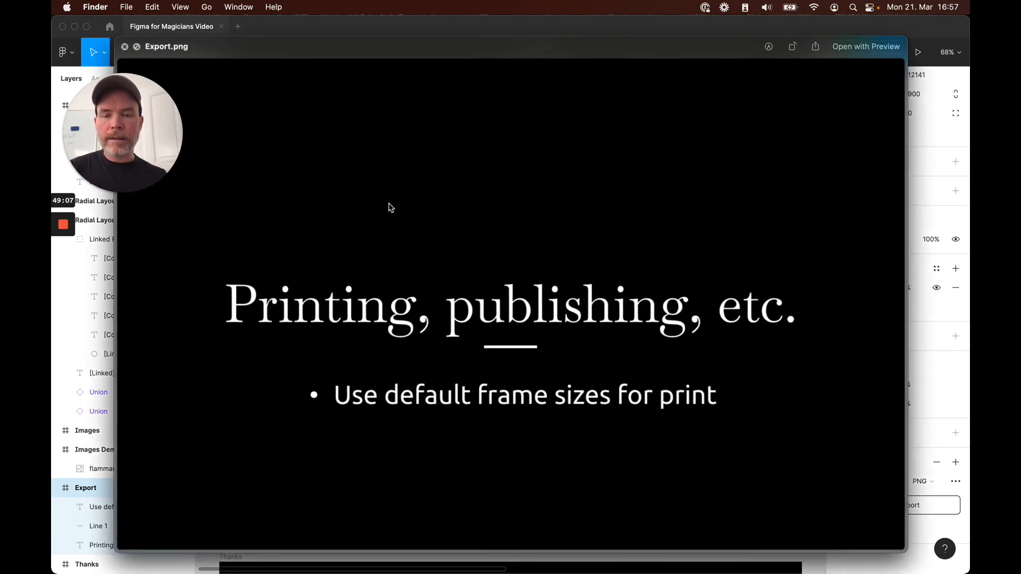
left_click(125, 49)
key("super+Tab")
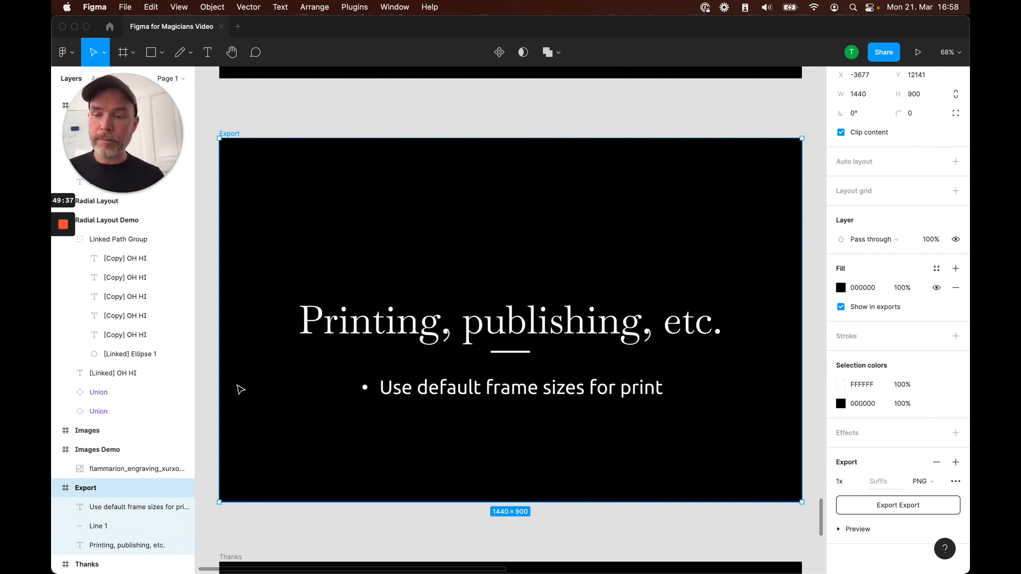
Show the Thanks frame zoomed to fit the view
left_click(106, 565)
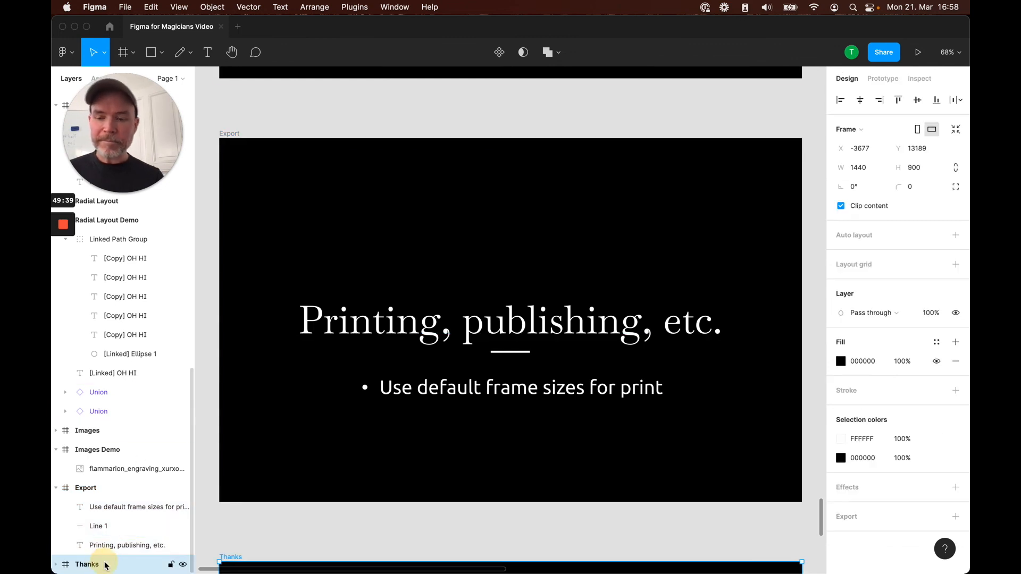
key("shift+2")
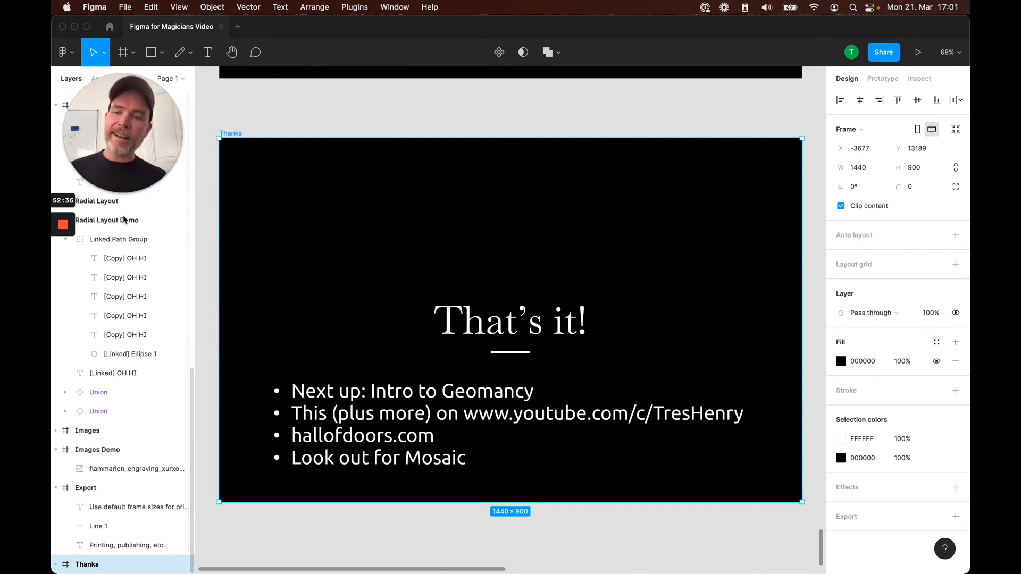
mouse_move(64, 224)
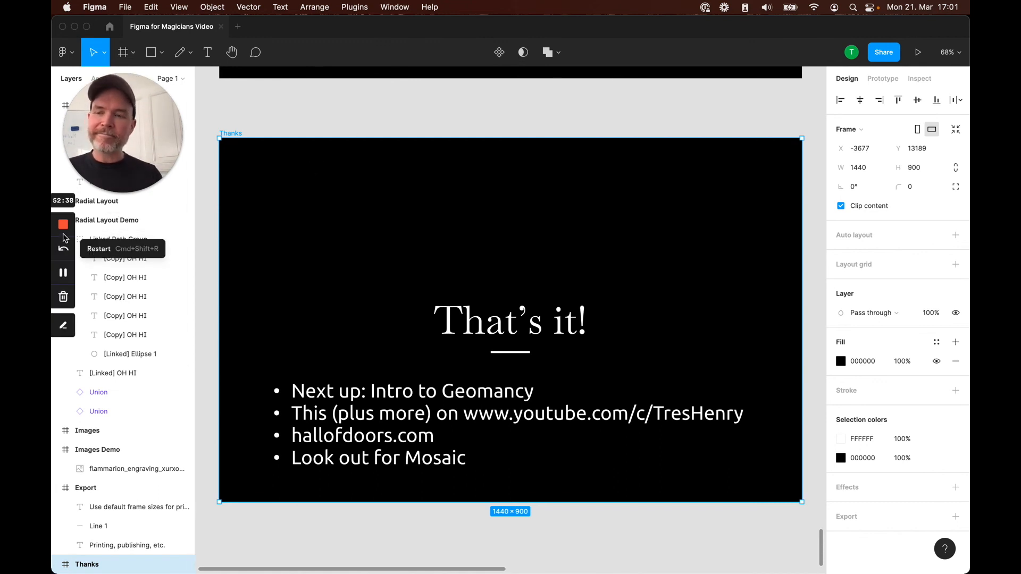